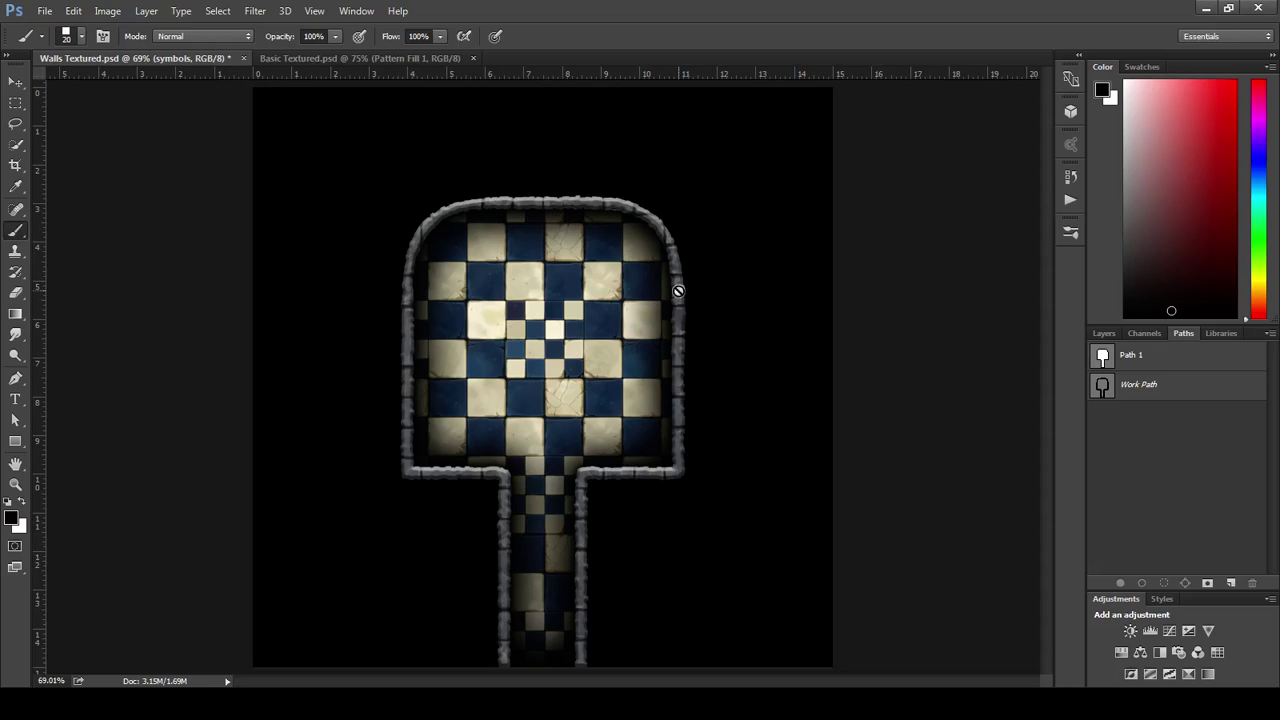
# Examine the rough stone wall edges around the room and corridor in the Walls Textured map.
pyautogui.scroll(5, 702, 497)
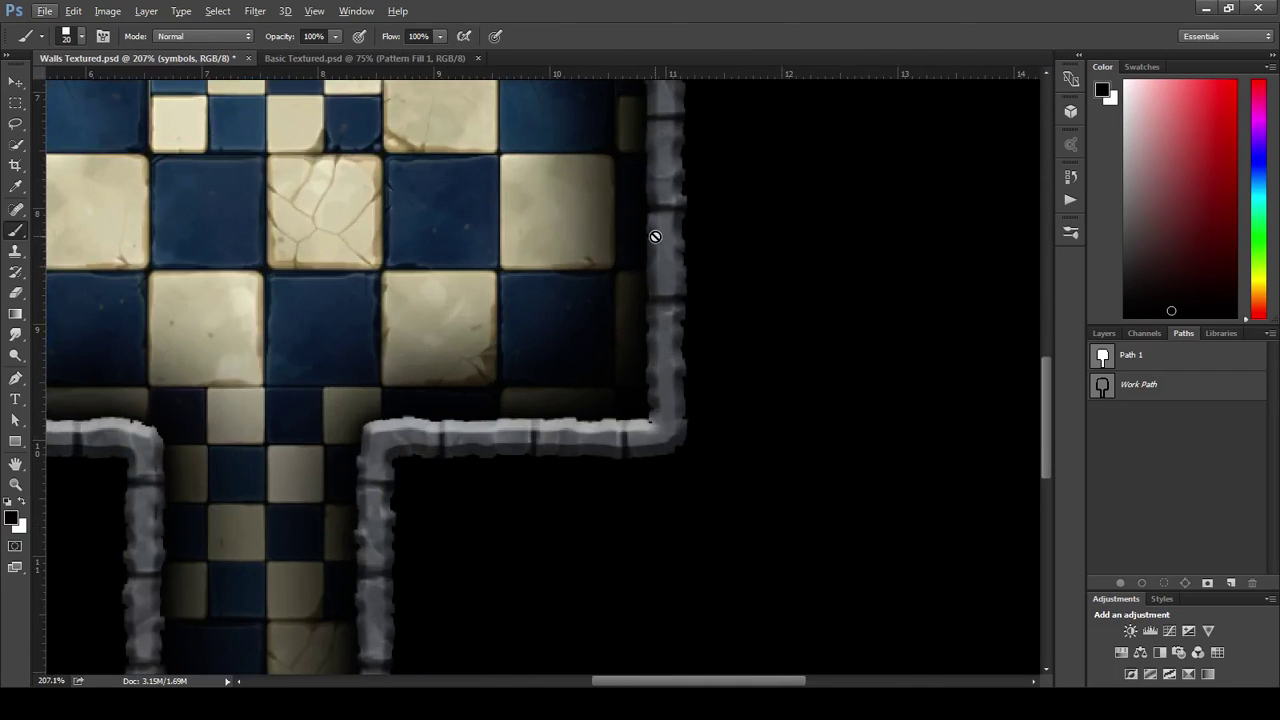
pyautogui.scroll(5, 666, 257)
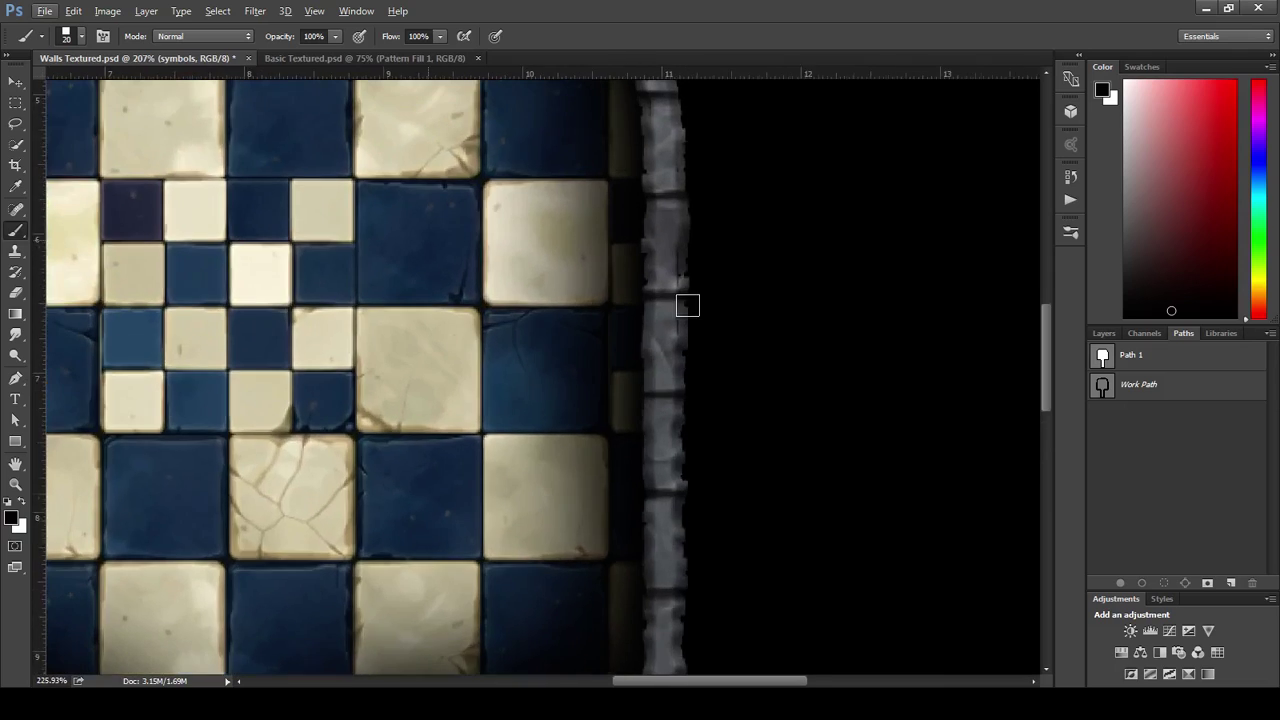
pyautogui.scroll(-3, 686, 300)
pyautogui.scroll(-4, 207, 310)
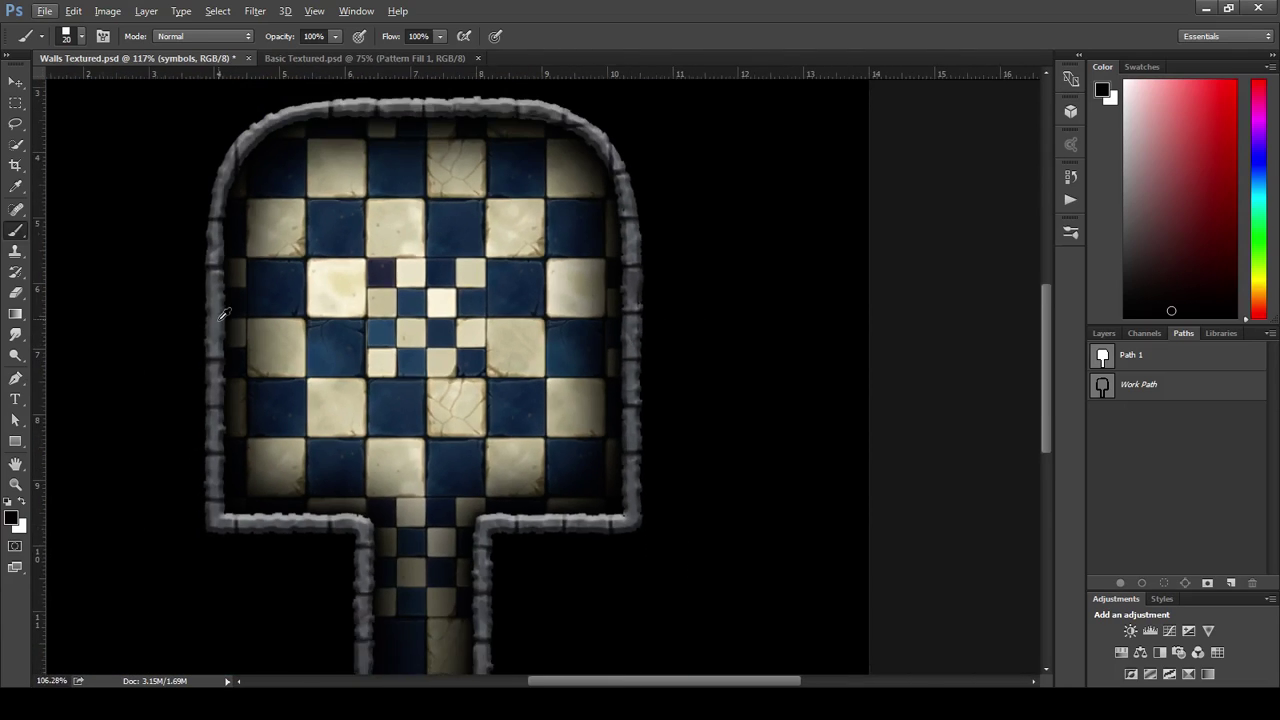
pyautogui.scroll(2, 613, 428)
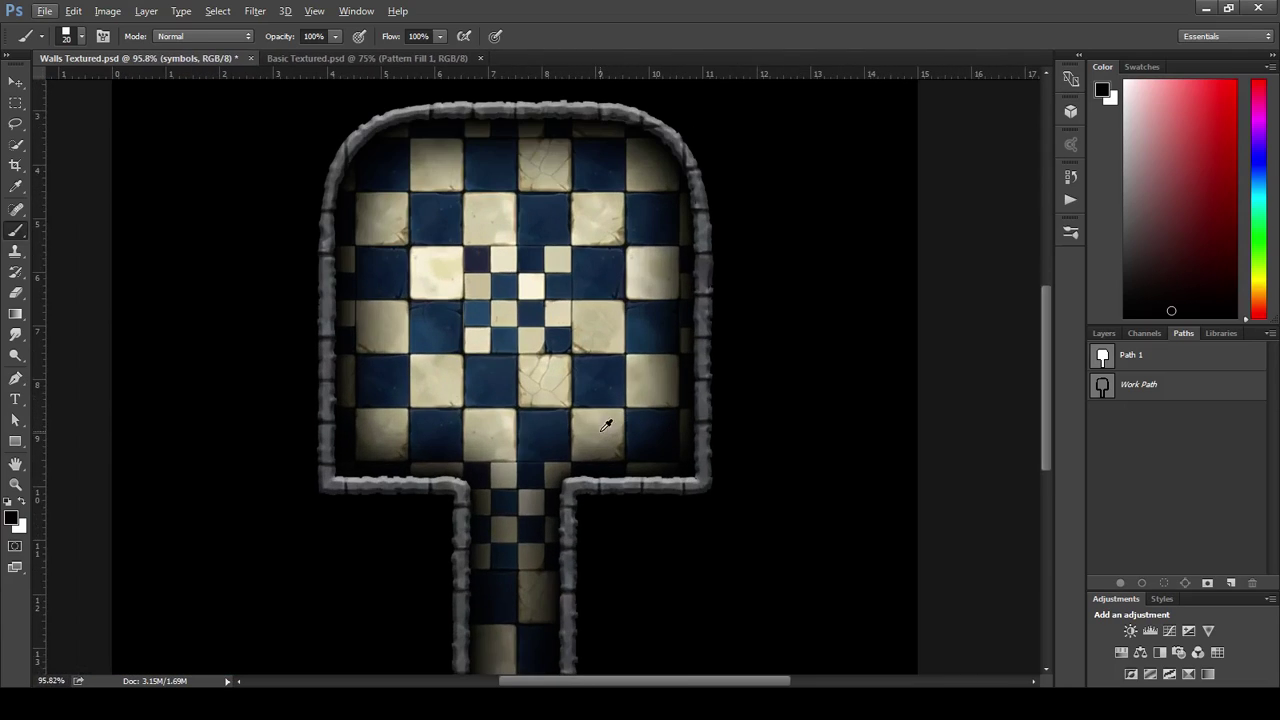
pyautogui.scroll(-2, 509, 489)
pyautogui.scroll(2, 518, 491)
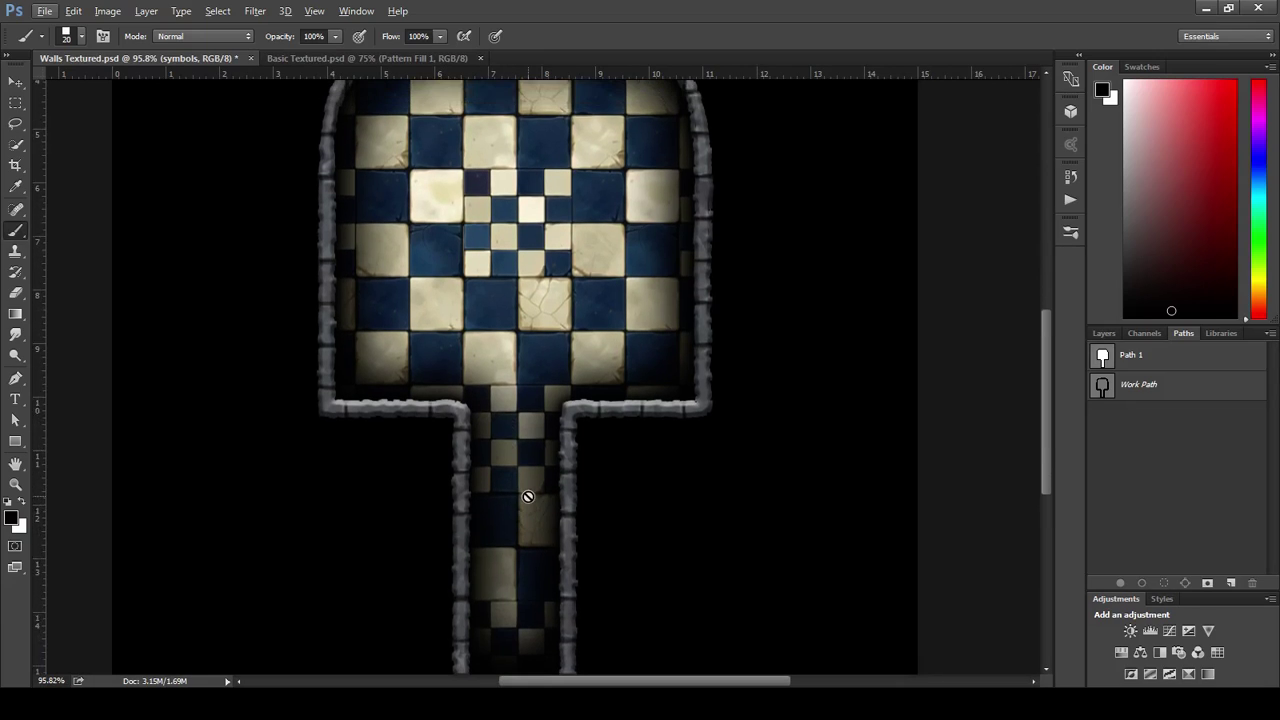
pyautogui.scroll(-2, 454, 458)
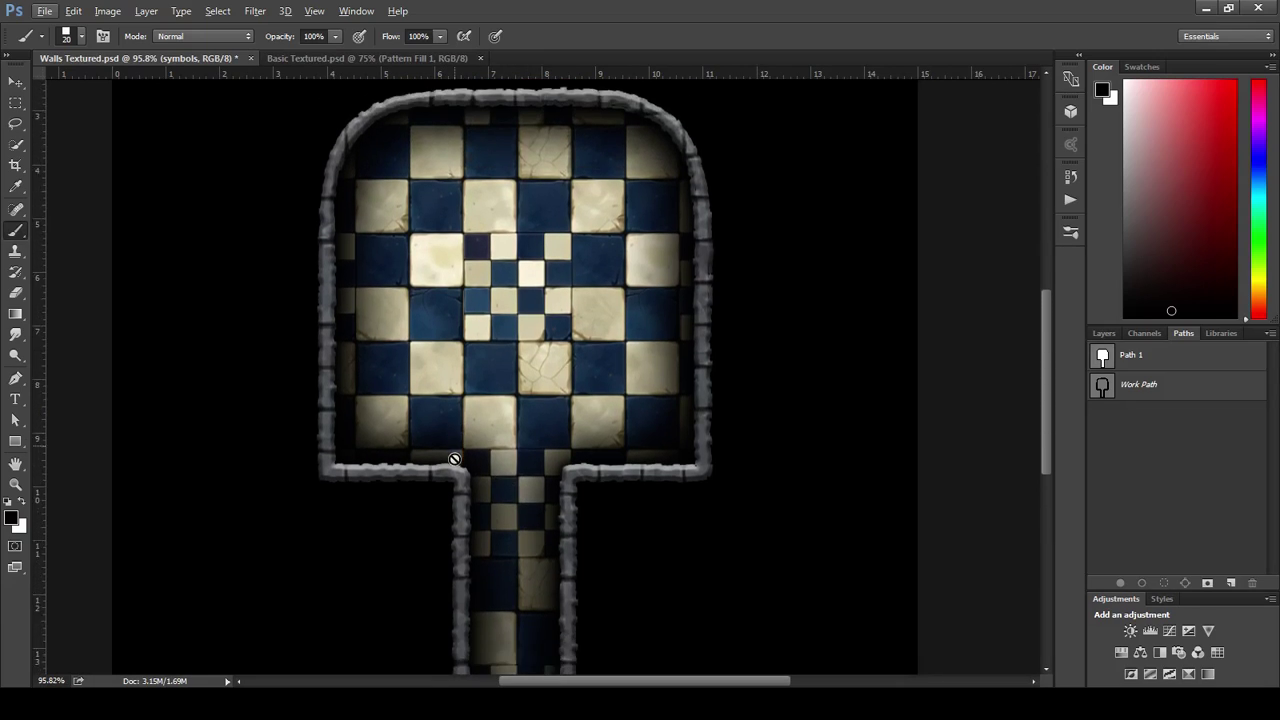
pyautogui.scroll(-1, 546, 457)
pyautogui.scroll(2, 550, 456)
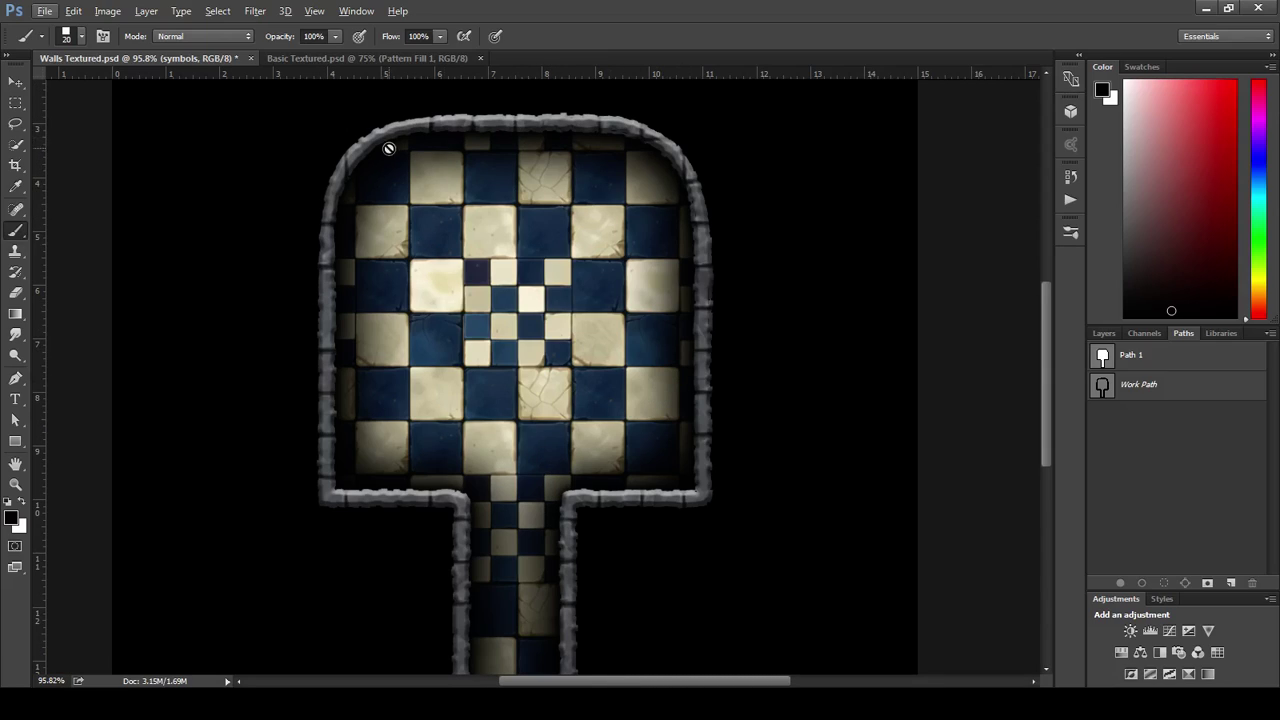
# Create a new 15 by 15 inch RGB document at 70 pixels/inch with a white background.
pyautogui.click(312, 57)
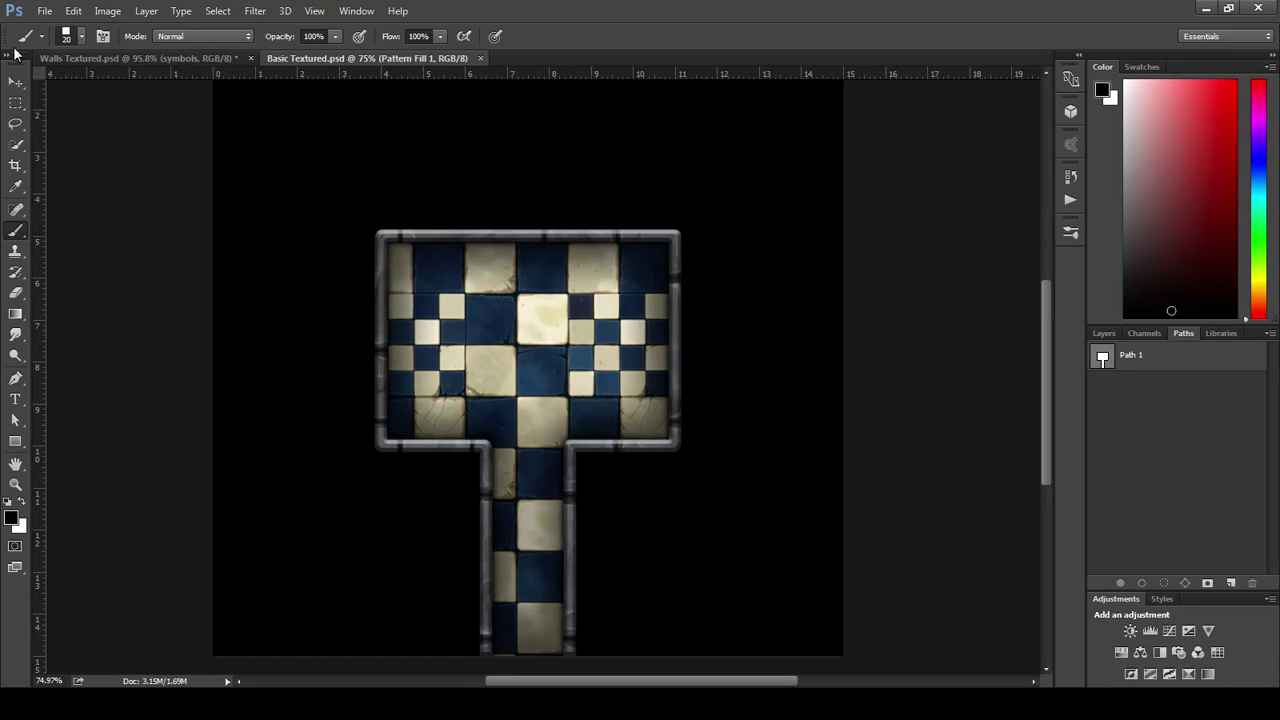
pyautogui.click(44, 11)
pyautogui.click(55, 28)
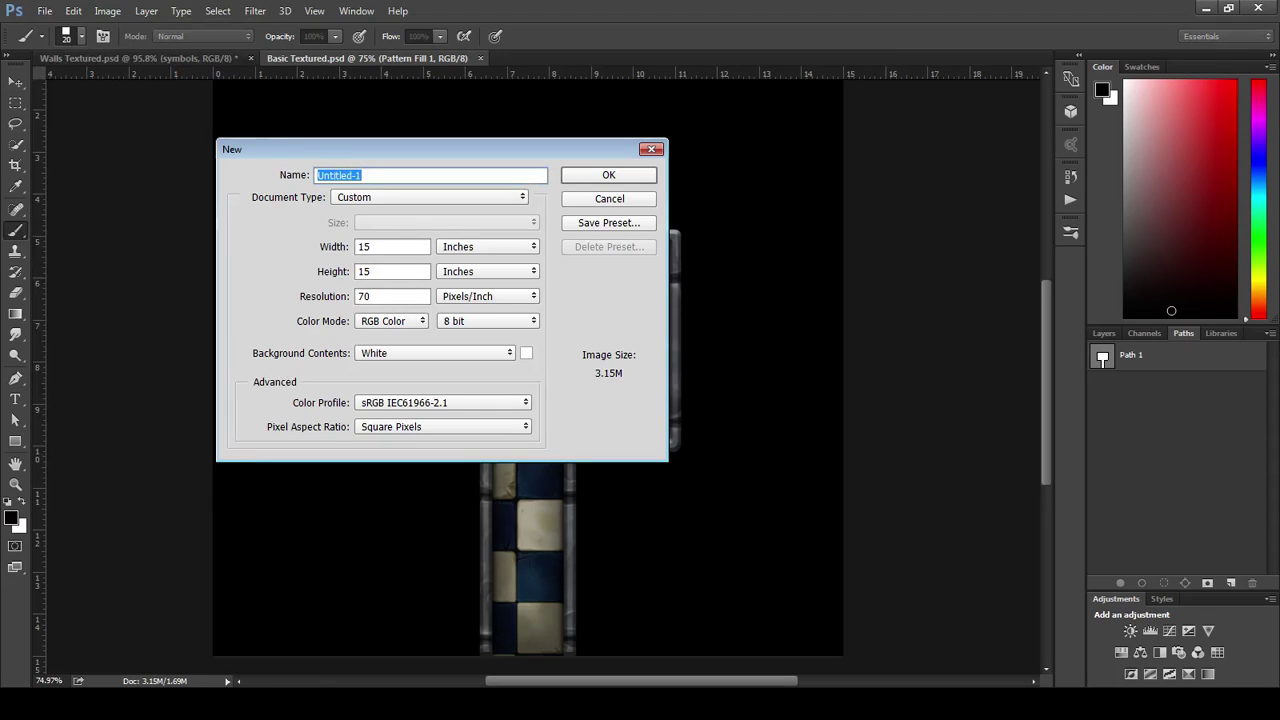
pyautogui.press('Return')
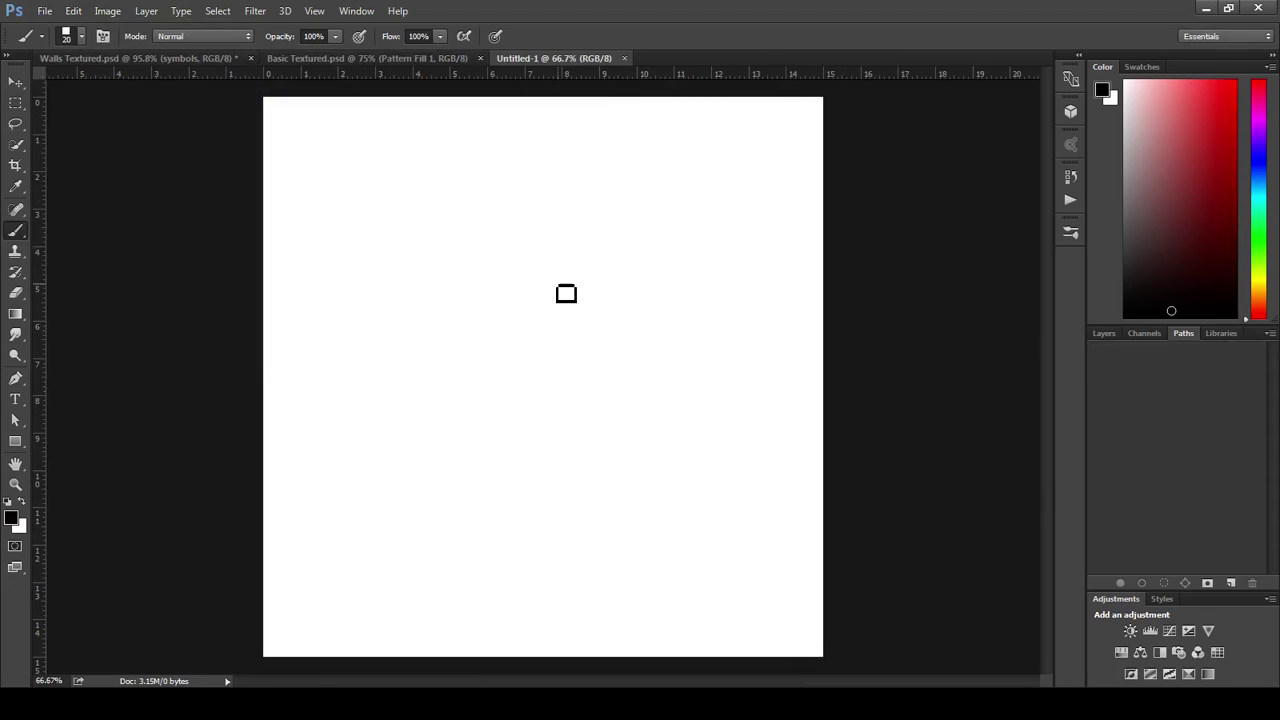
# Make a square selection about 146 px wide near the middle of the blank canvas and fill it with black.
pyautogui.click(15, 103)
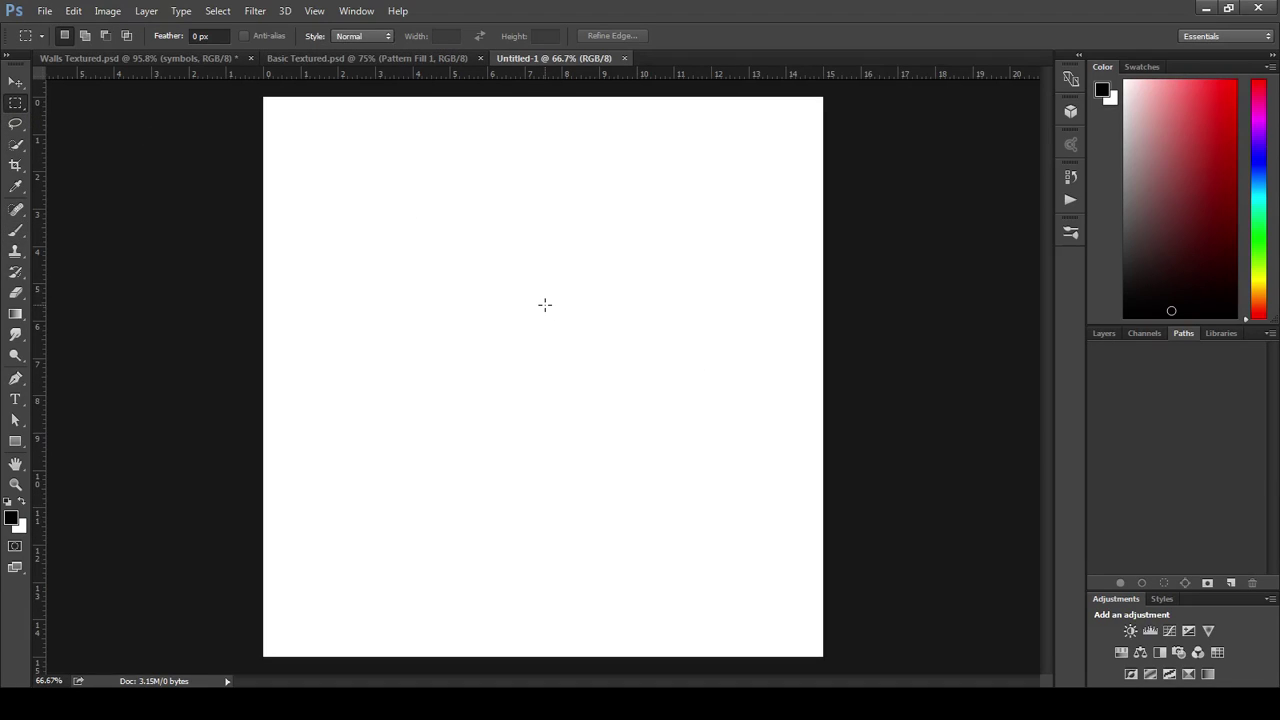
pyautogui.moveTo(465, 287); pyautogui.dragTo(516, 337)
pyautogui.moveTo(540, 356)
pyautogui.mouseDown()
pyautogui.moveTo(611, 374)
pyautogui.moveTo(598, 413)
pyautogui.moveTo(532, 371)
pyautogui.moveTo(546, 371)
pyautogui.moveTo(522, 343)
pyautogui.moveTo(548, 361)
pyautogui.mouseUp()
pyautogui.moveTo(555, 362); pyautogui.dragTo(557, 363)
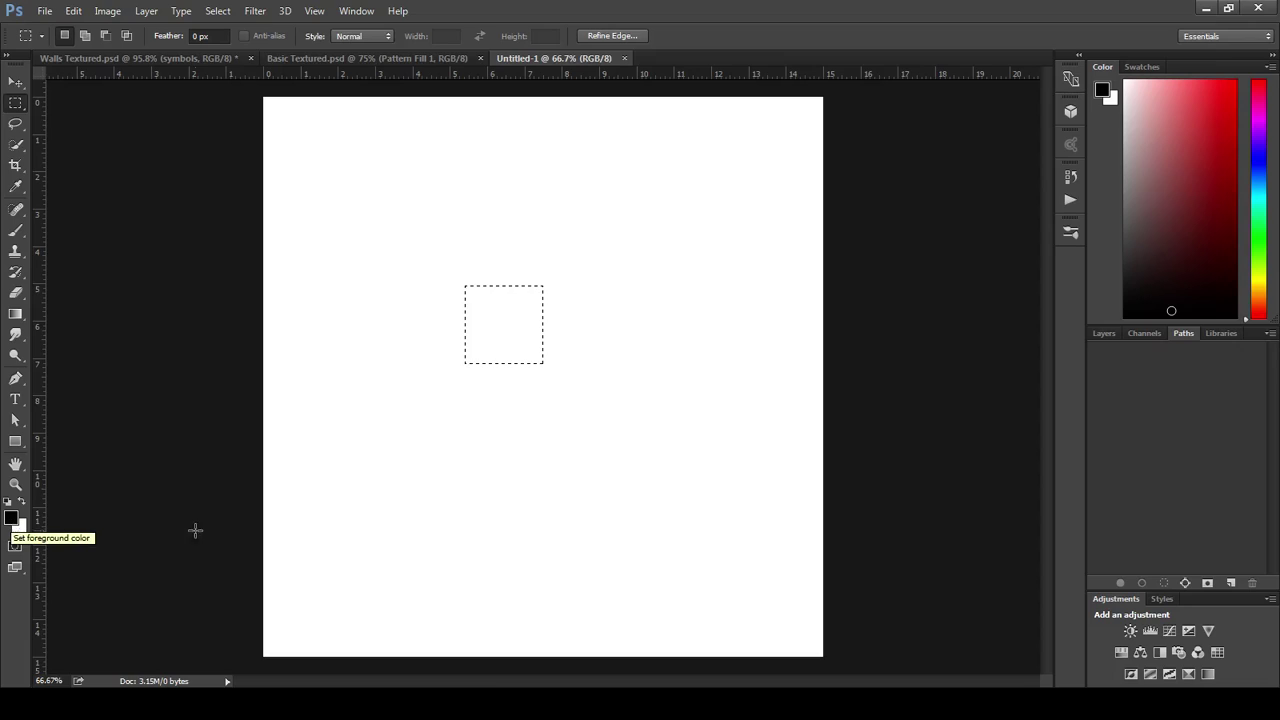
pyautogui.press('alt')
pyautogui.hotkey('alt', 'BackSpace')
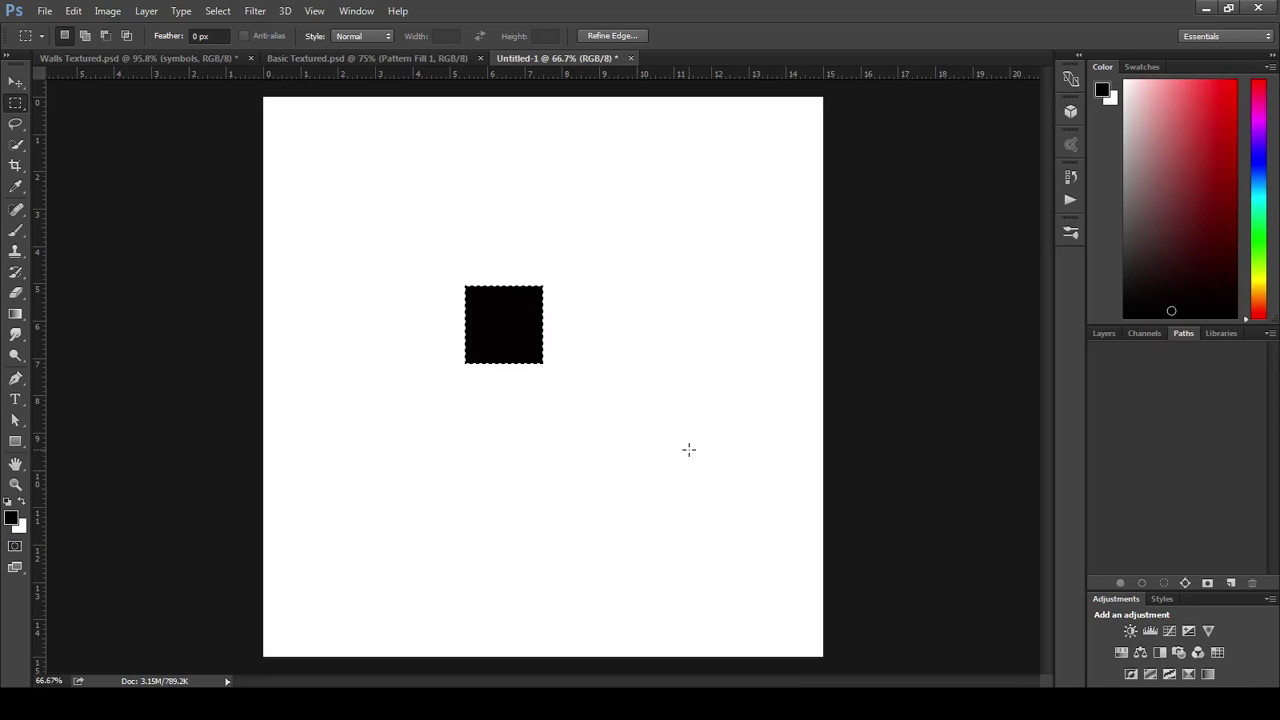
# Swap the foreground and background colours back and forth, ending with black as the foreground.
pyautogui.press('x')
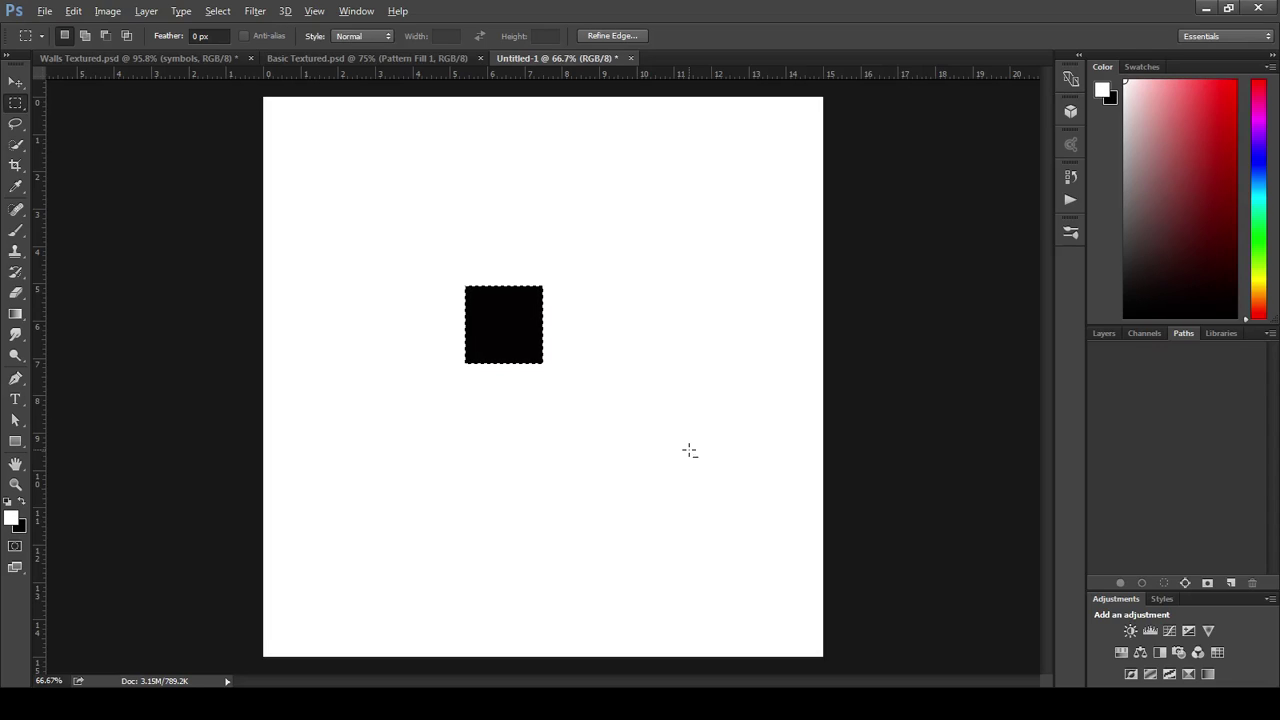
pyautogui.hotkey('alt', 'BackSpace')
pyautogui.press('x')
pyautogui.press('x')
pyautogui.press('x')
pyautogui.press('x')
pyautogui.press('x')
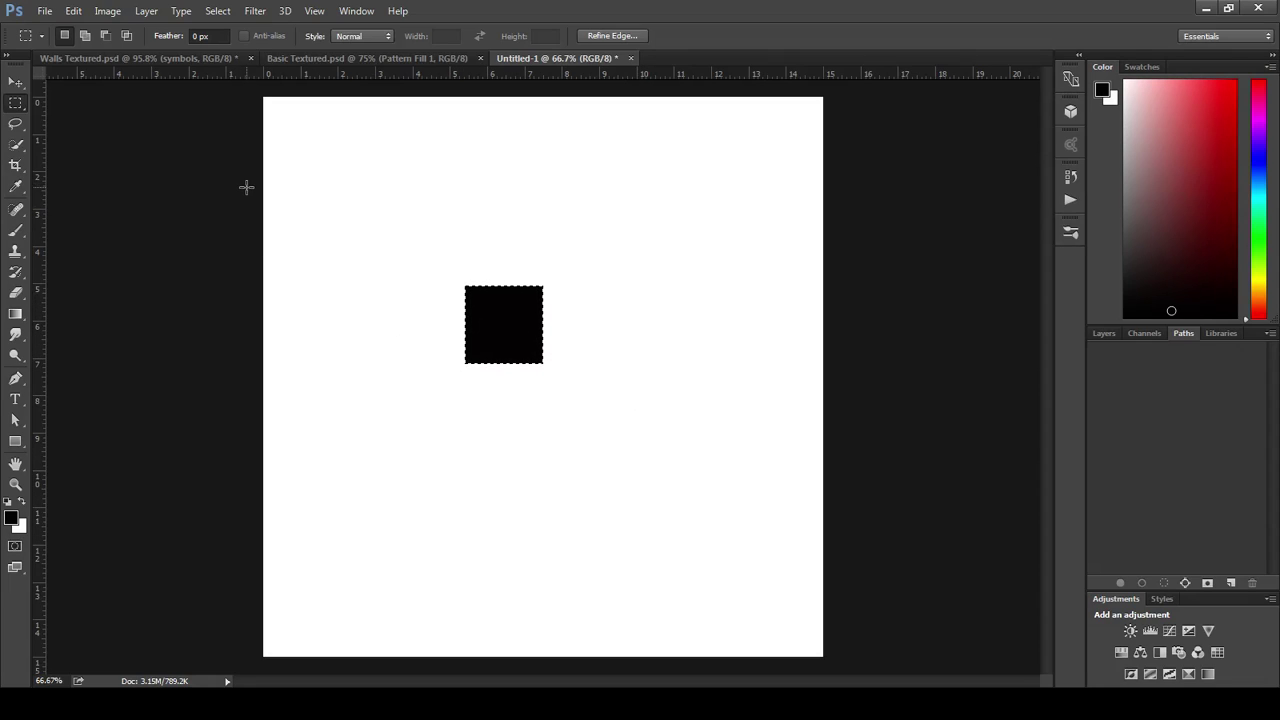
# Define the selected black square as a brush preset named Square and close the untitled document without saving.
pyautogui.click(72, 14)
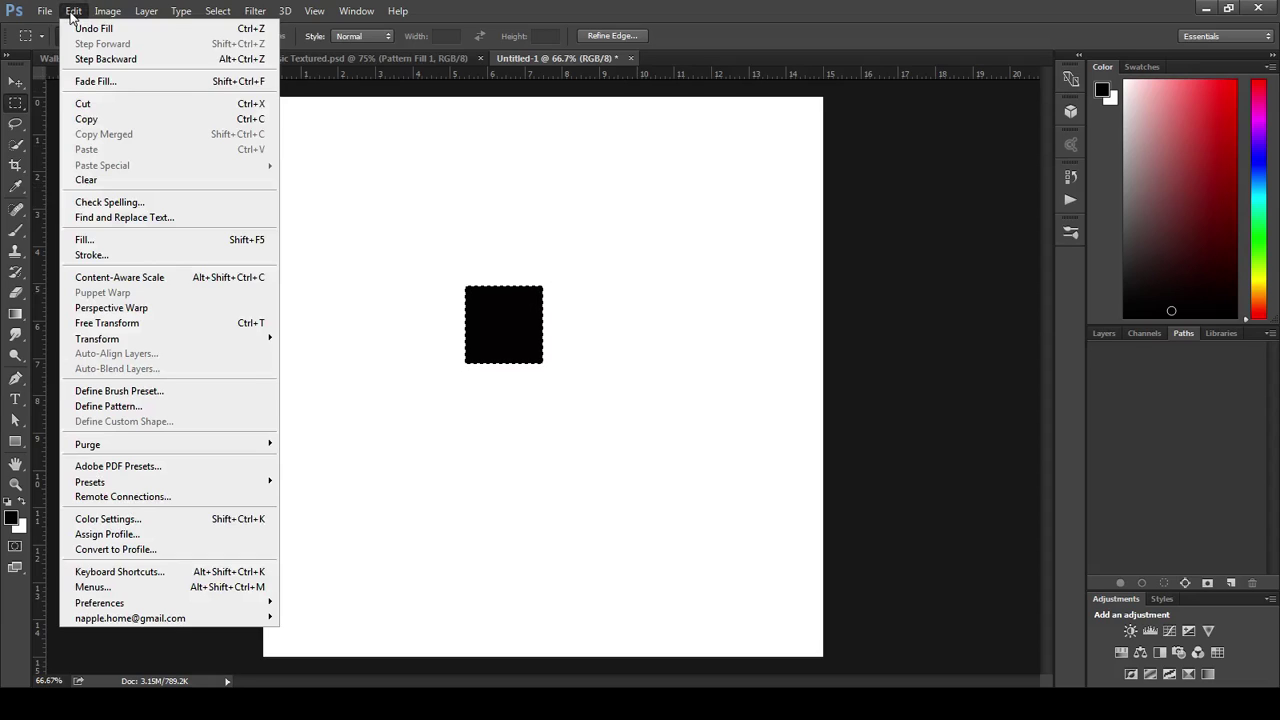
pyautogui.click(113, 394)
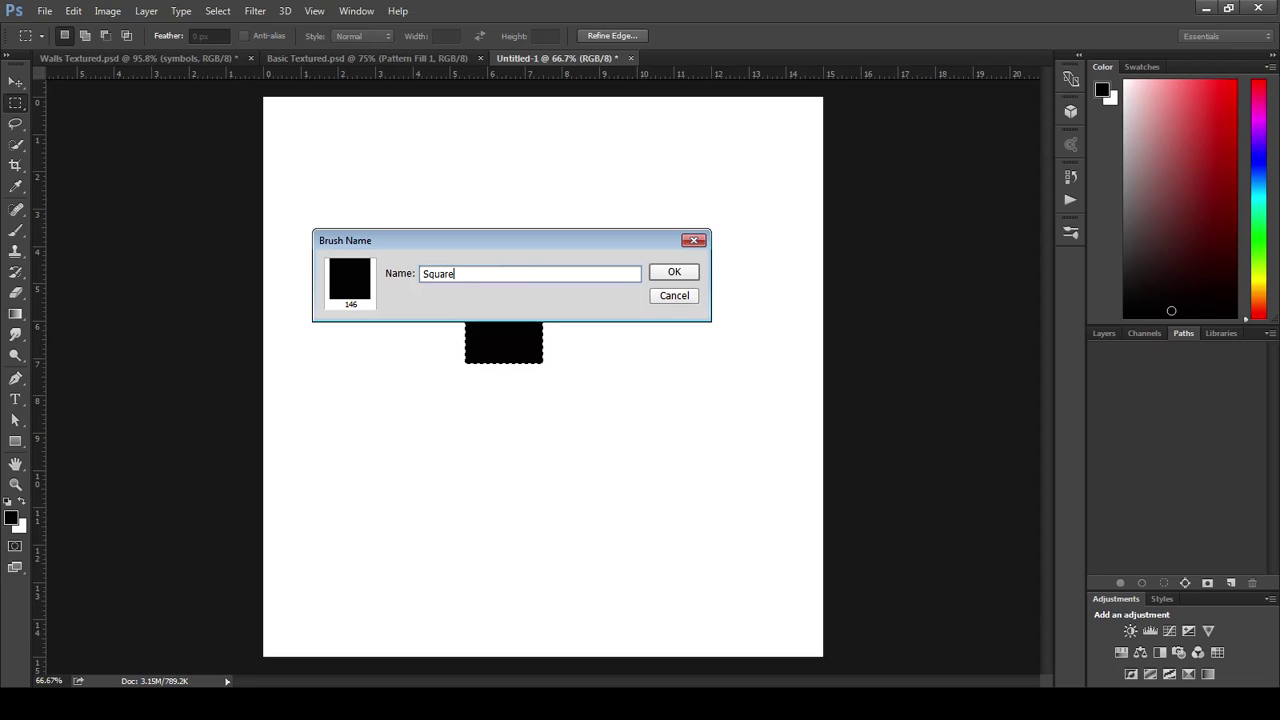
pyautogui.write('Square')
pyautogui.click(674, 272)
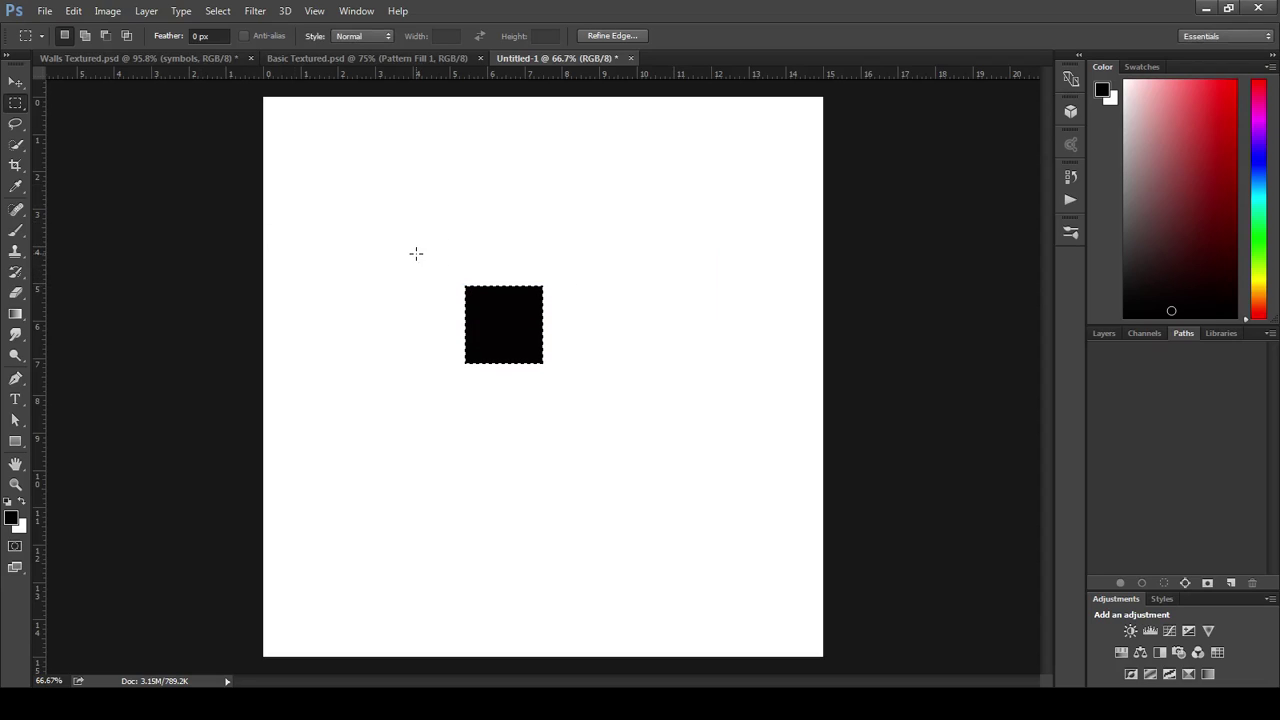
pyautogui.click(631, 58)
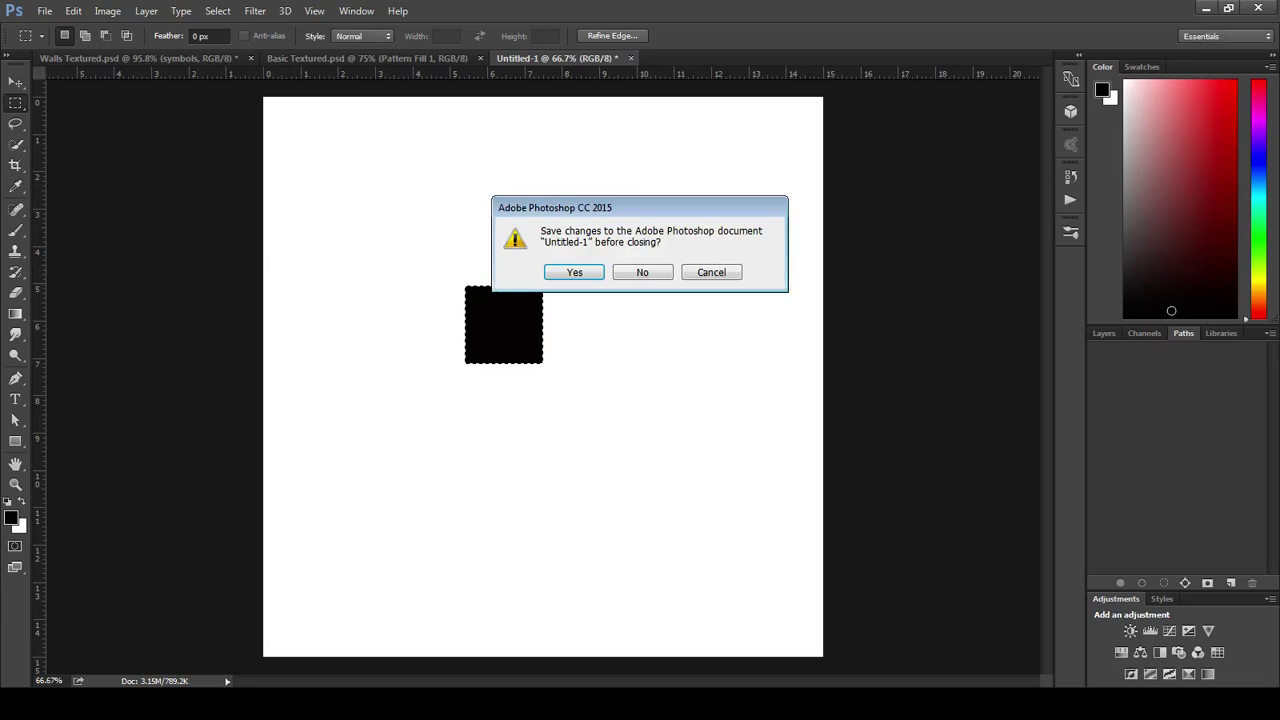
pyautogui.click(642, 272)
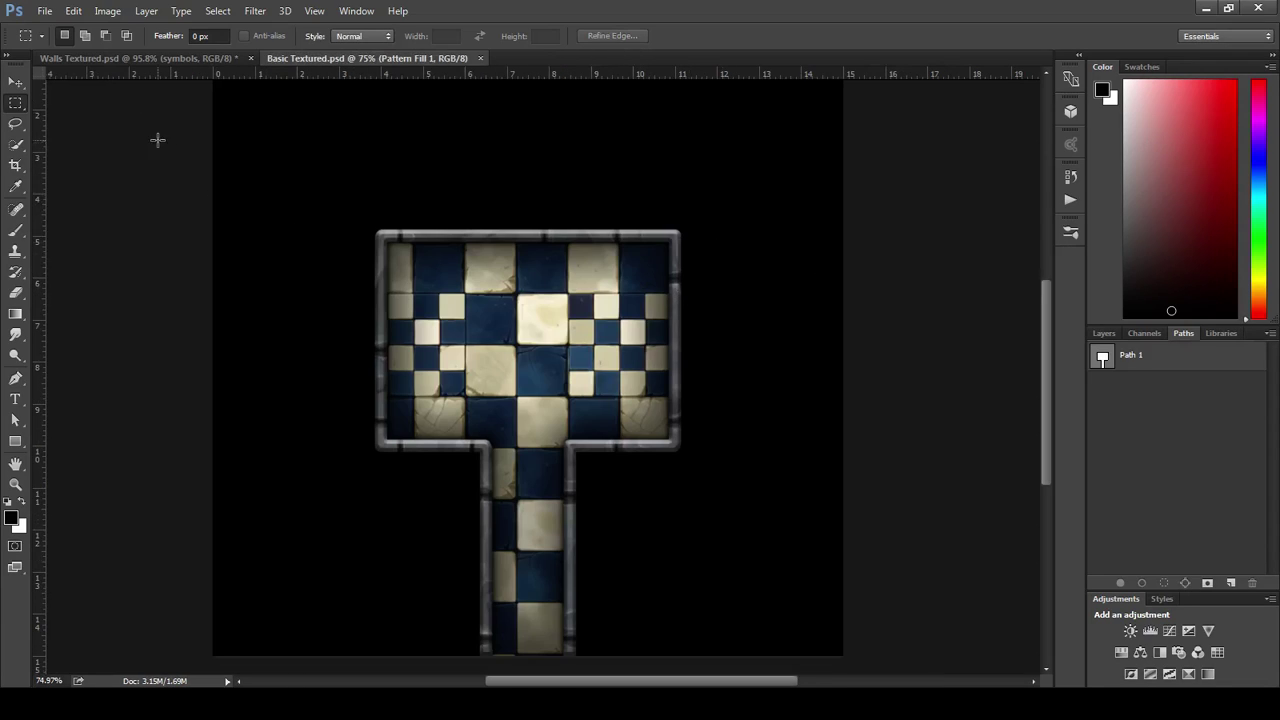
# Activate the Brush tool with the new square tip, enable Shape Dynamics and set the brush size to 20 px.
pyautogui.click(15, 230)
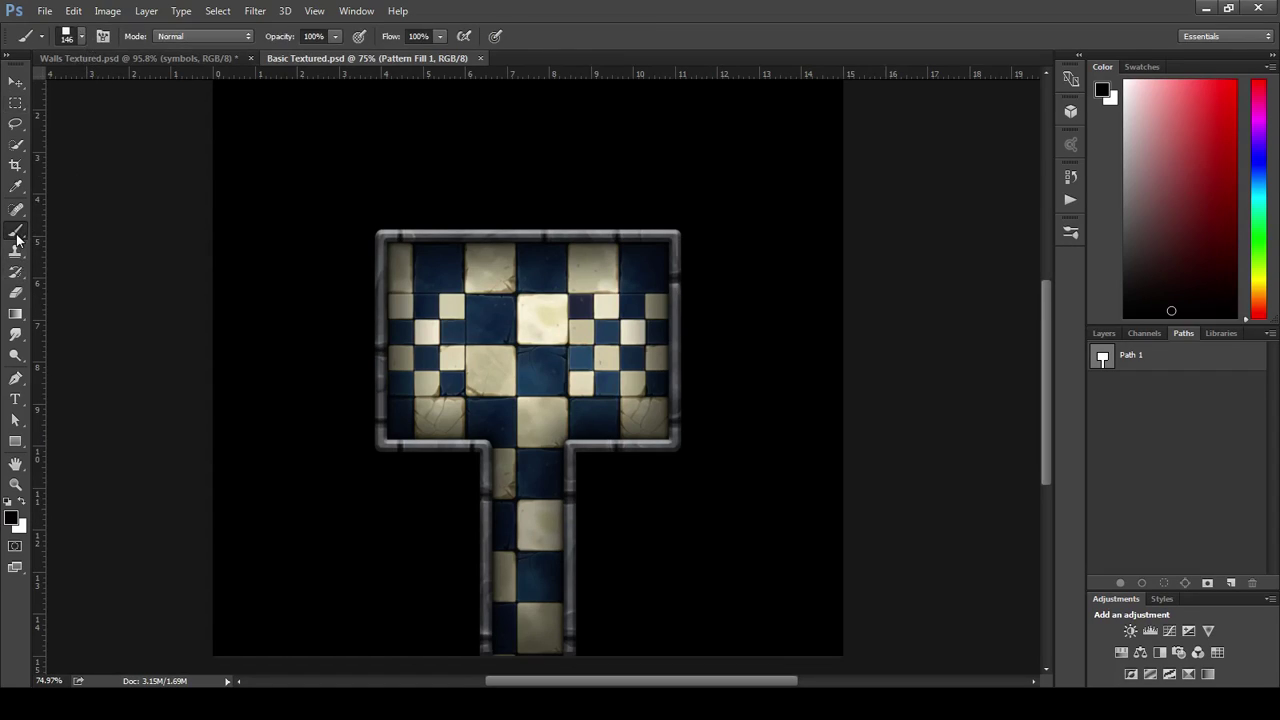
pyautogui.click(82, 37)
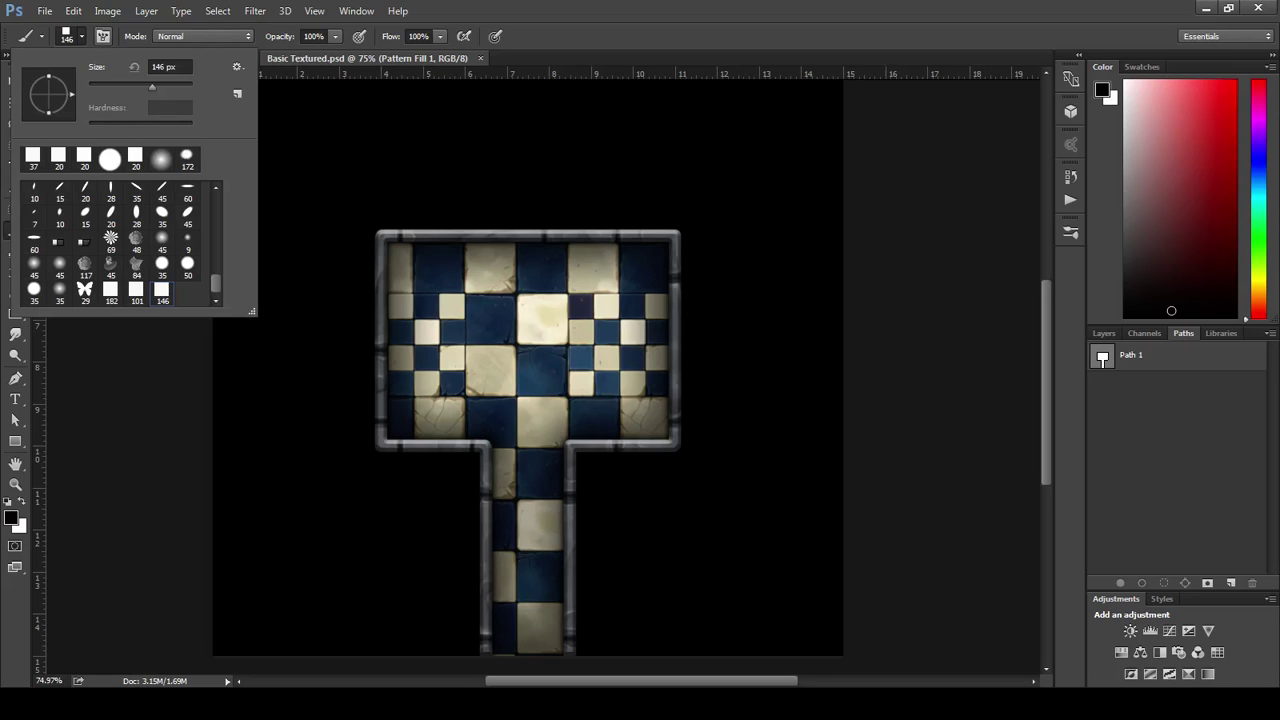
pyautogui.click(103, 36)
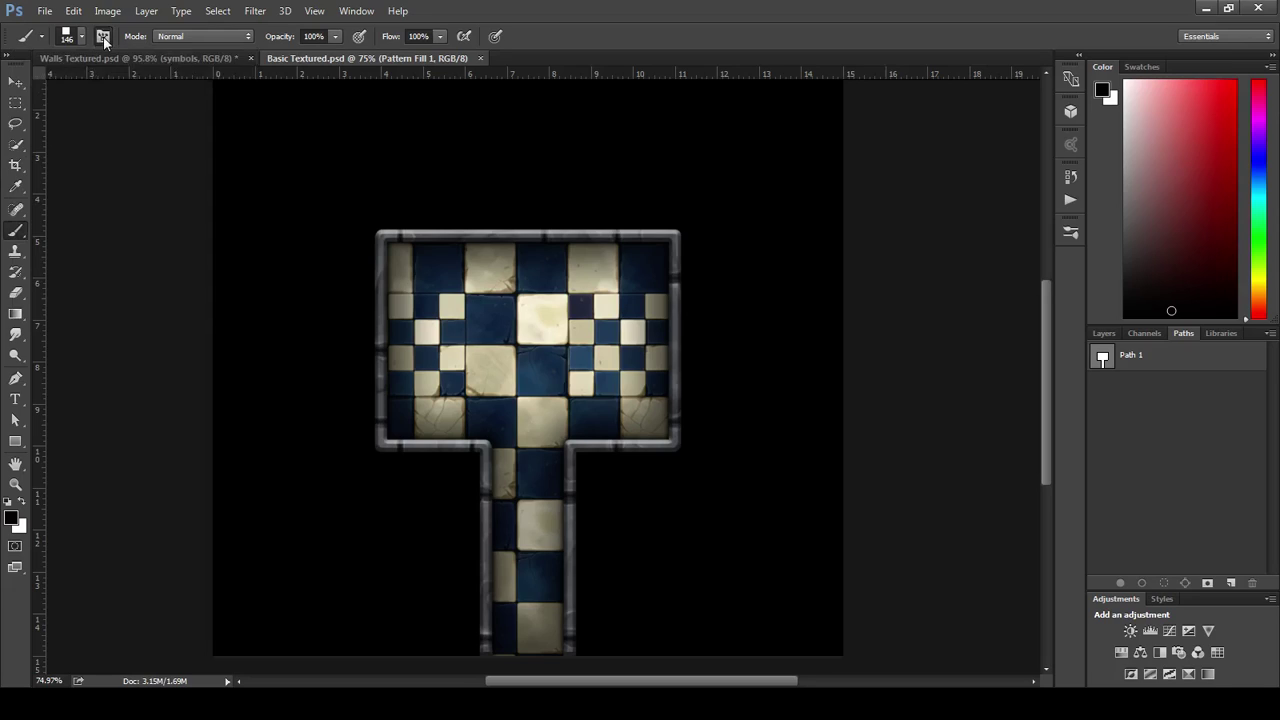
pyautogui.click(103, 36)
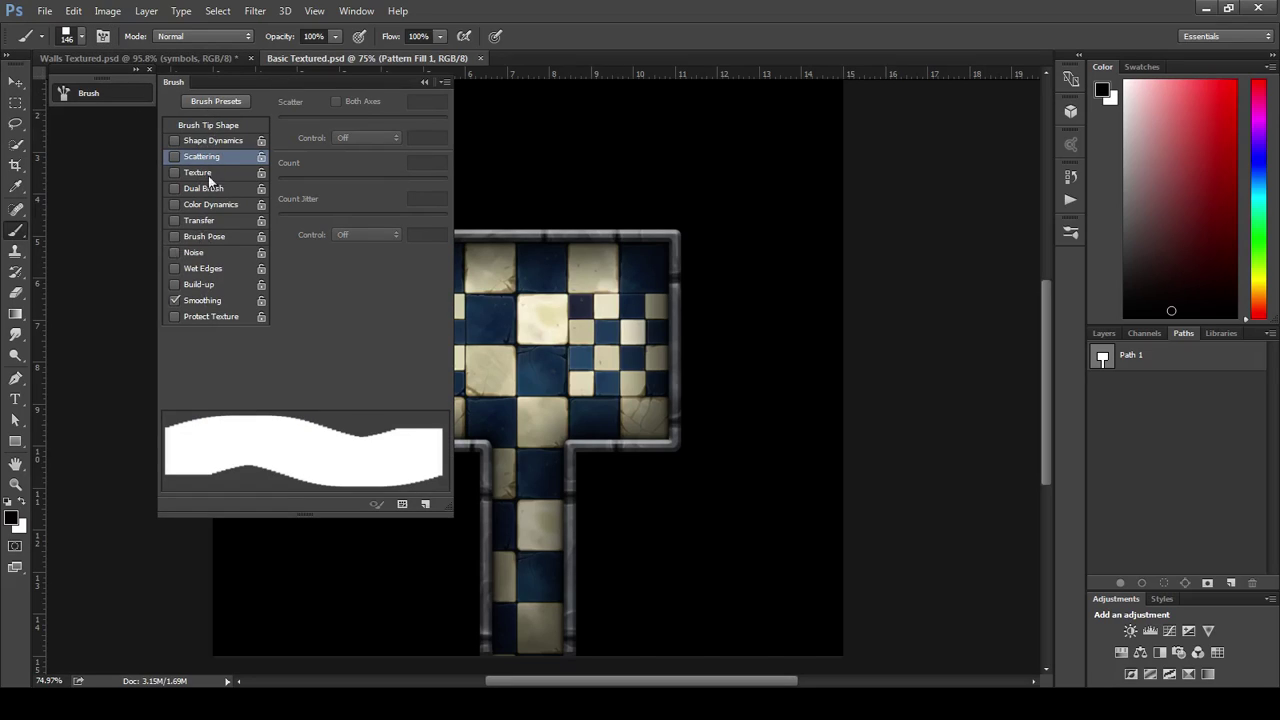
pyautogui.click(197, 140)
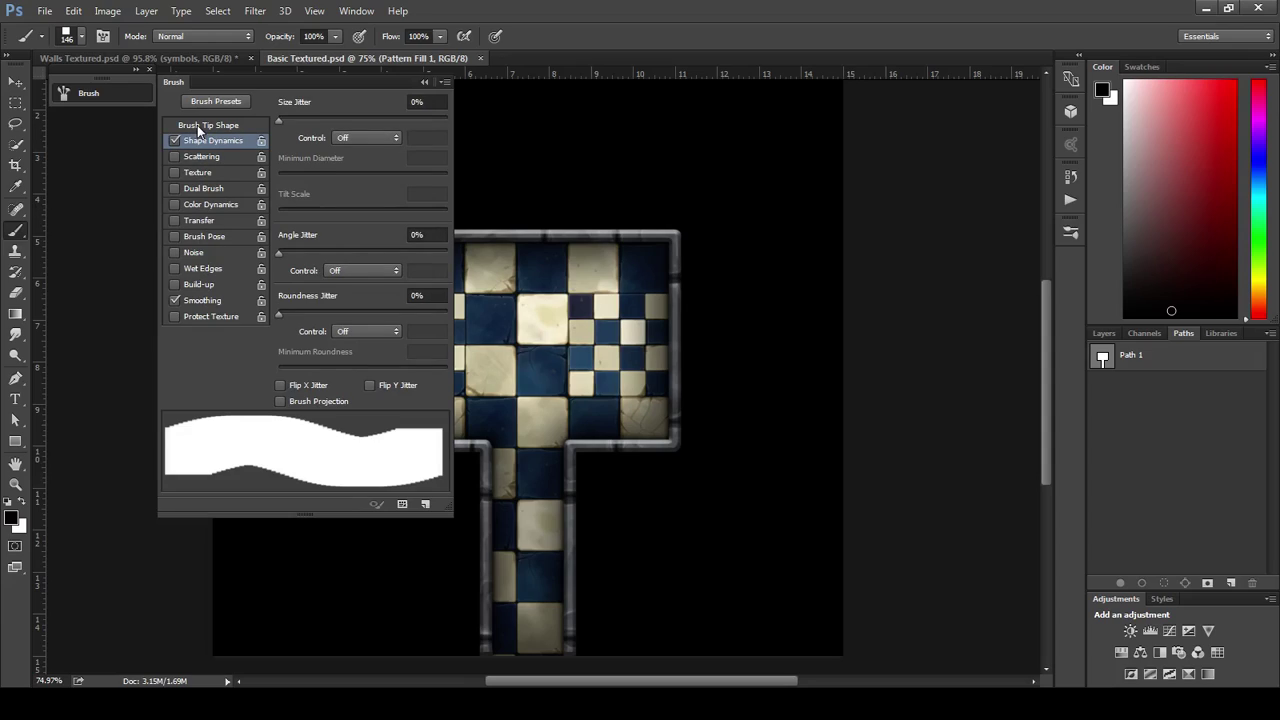
pyautogui.click(199, 124)
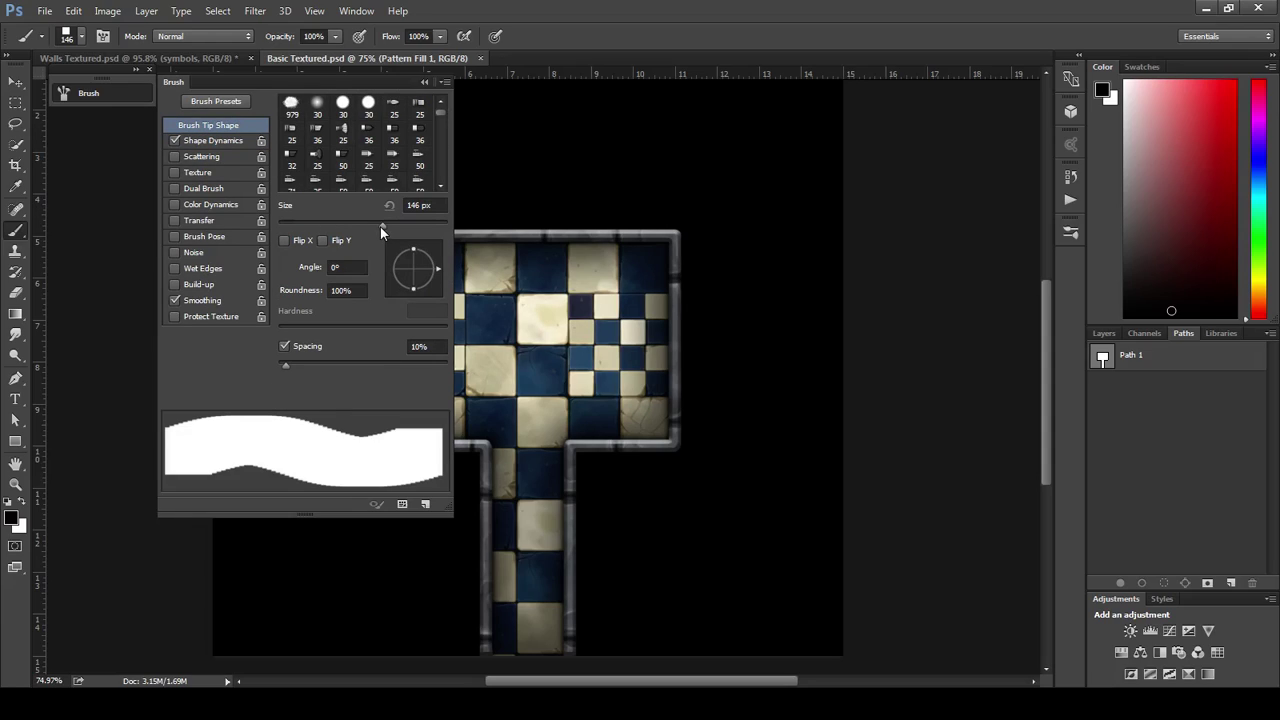
pyautogui.moveTo(380, 226); pyautogui.dragTo(294, 230)
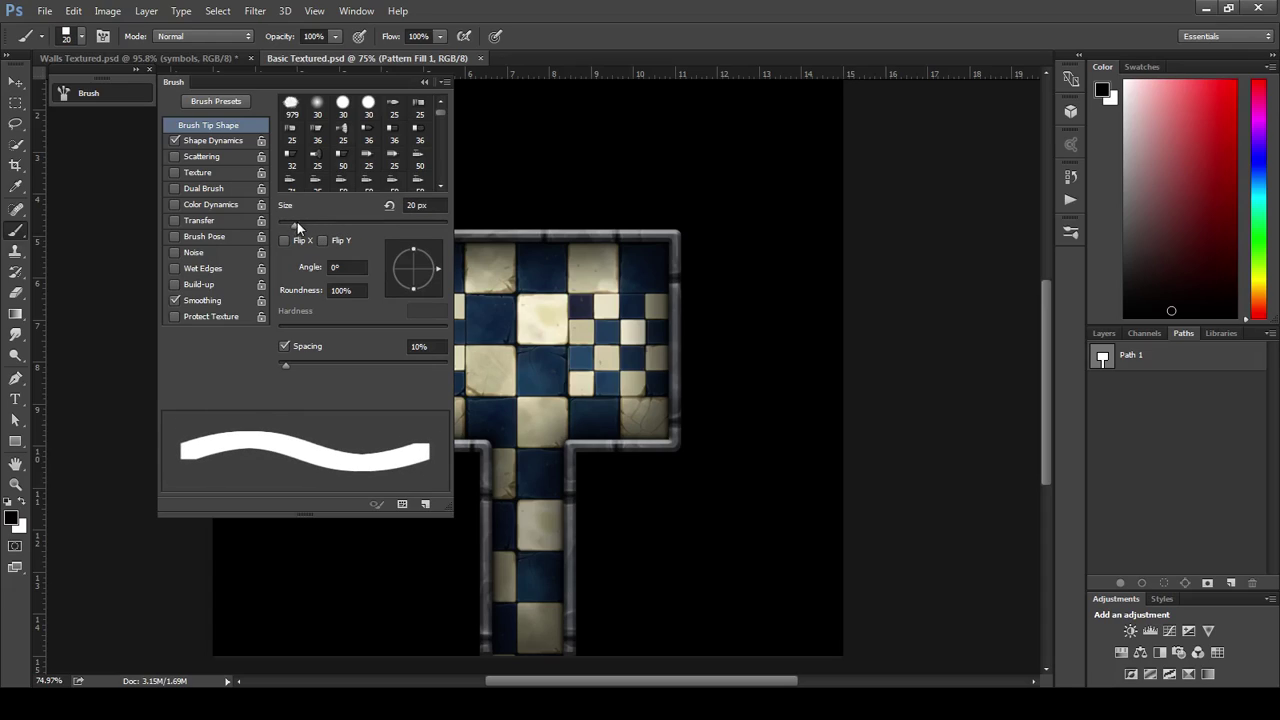
# In the brush's Shape Dynamics, set Size Jitter and Roundness Jitter to 100% and raise the Minimum Roundness.
pyautogui.click(205, 140)
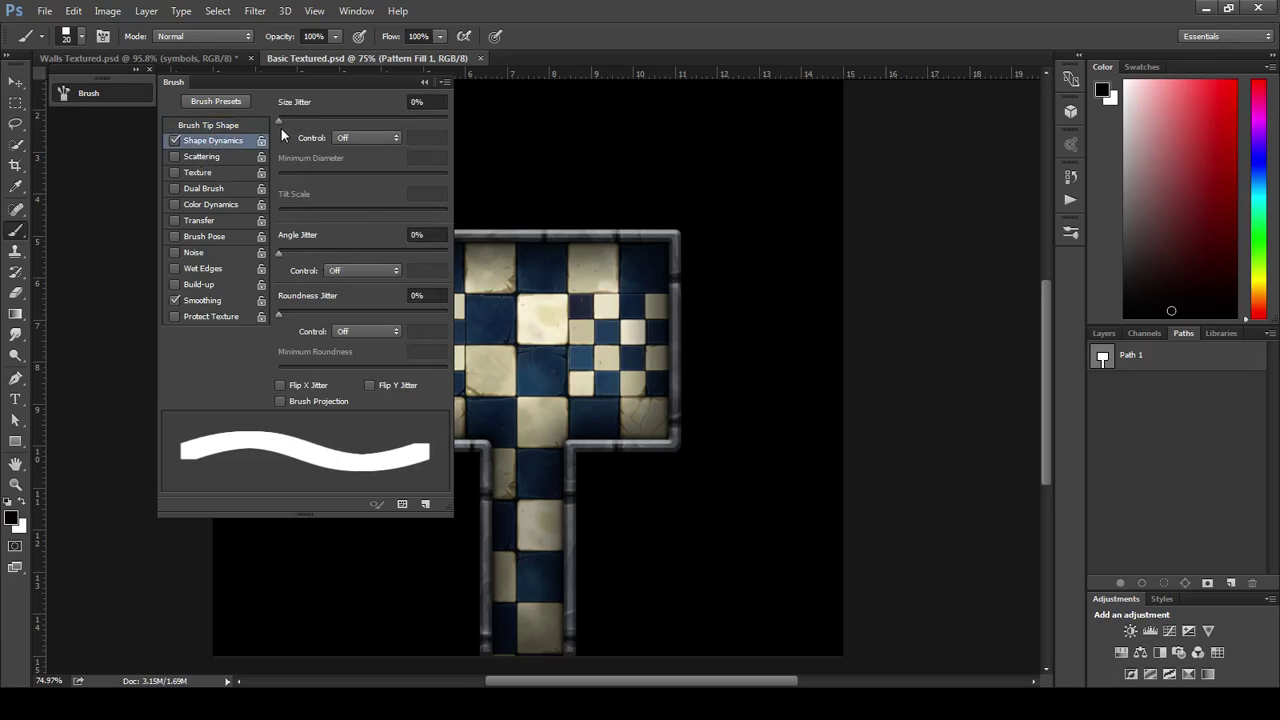
pyautogui.moveTo(277, 119); pyautogui.dragTo(476, 120)
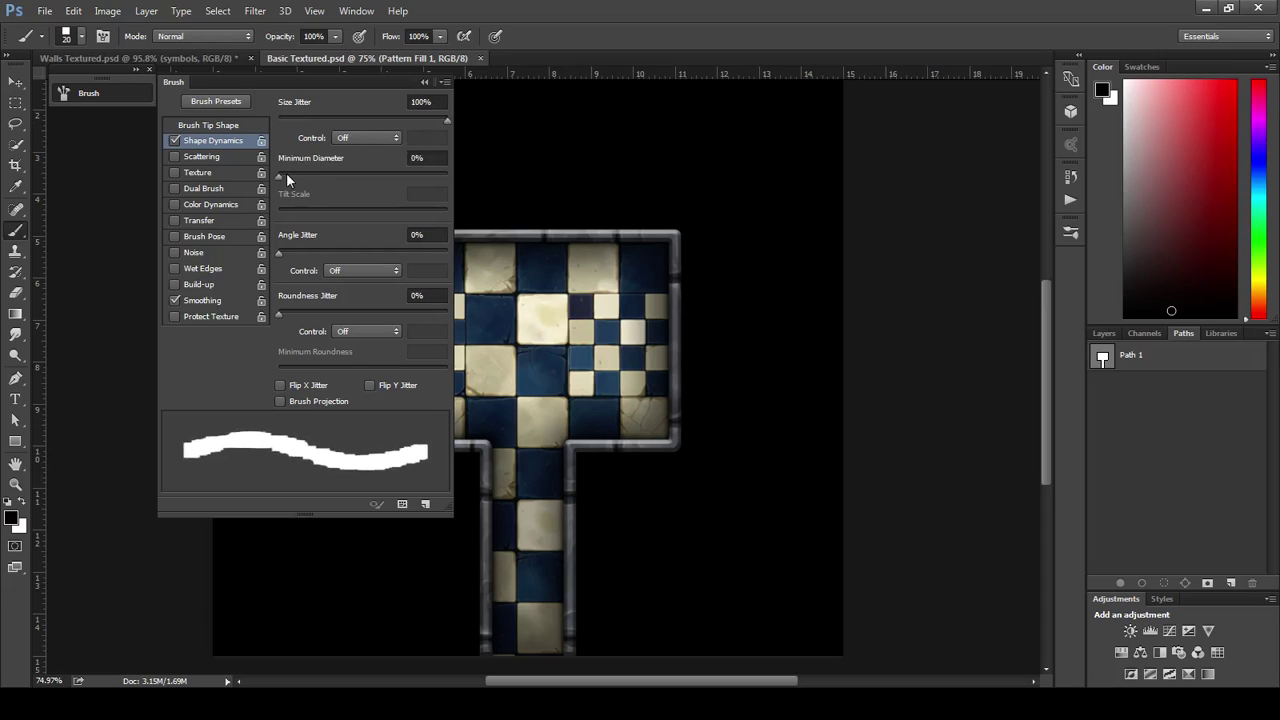
pyautogui.moveTo(278, 312); pyautogui.dragTo(483, 312)
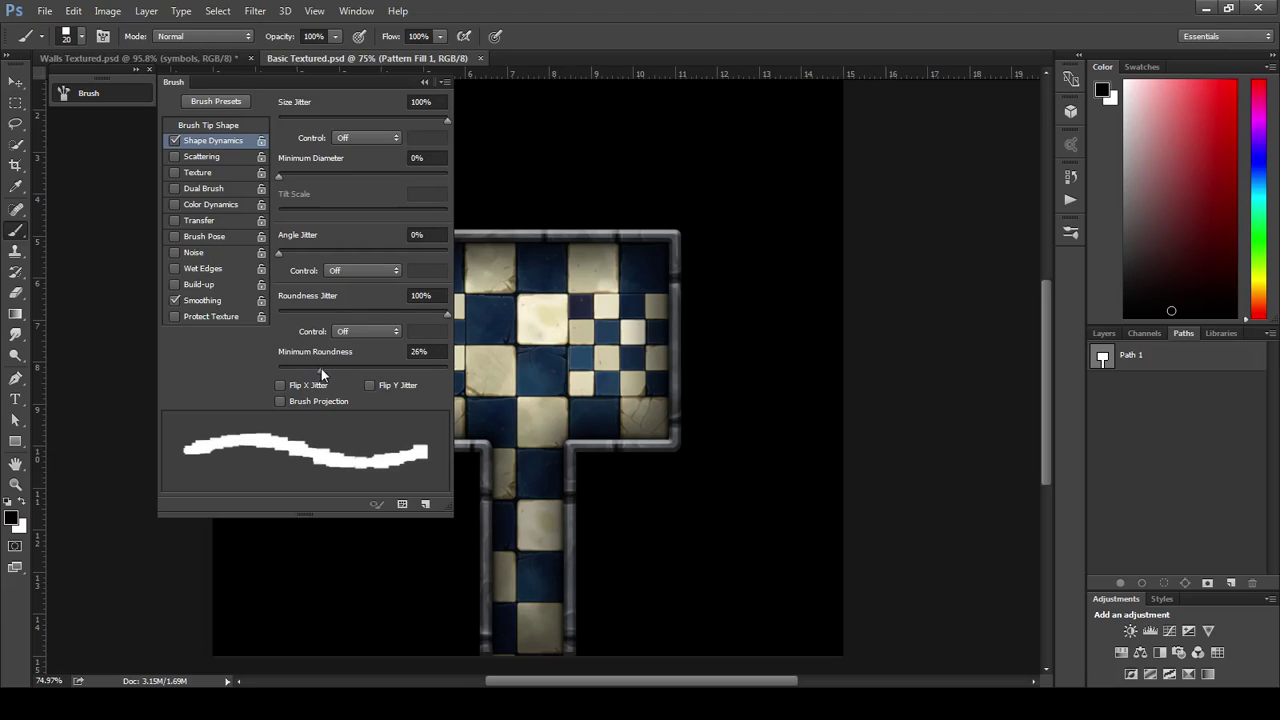
pyautogui.moveTo(321, 369)
pyautogui.mouseDown()
pyautogui.moveTo(357, 370)
pyautogui.moveTo(345, 370)
pyautogui.mouseUp()
# Enable Scattering for the brush with Scatter 24%, Count 2 and Count Jitter 71%, and collapse the brush settings.
pyautogui.click(209, 155)
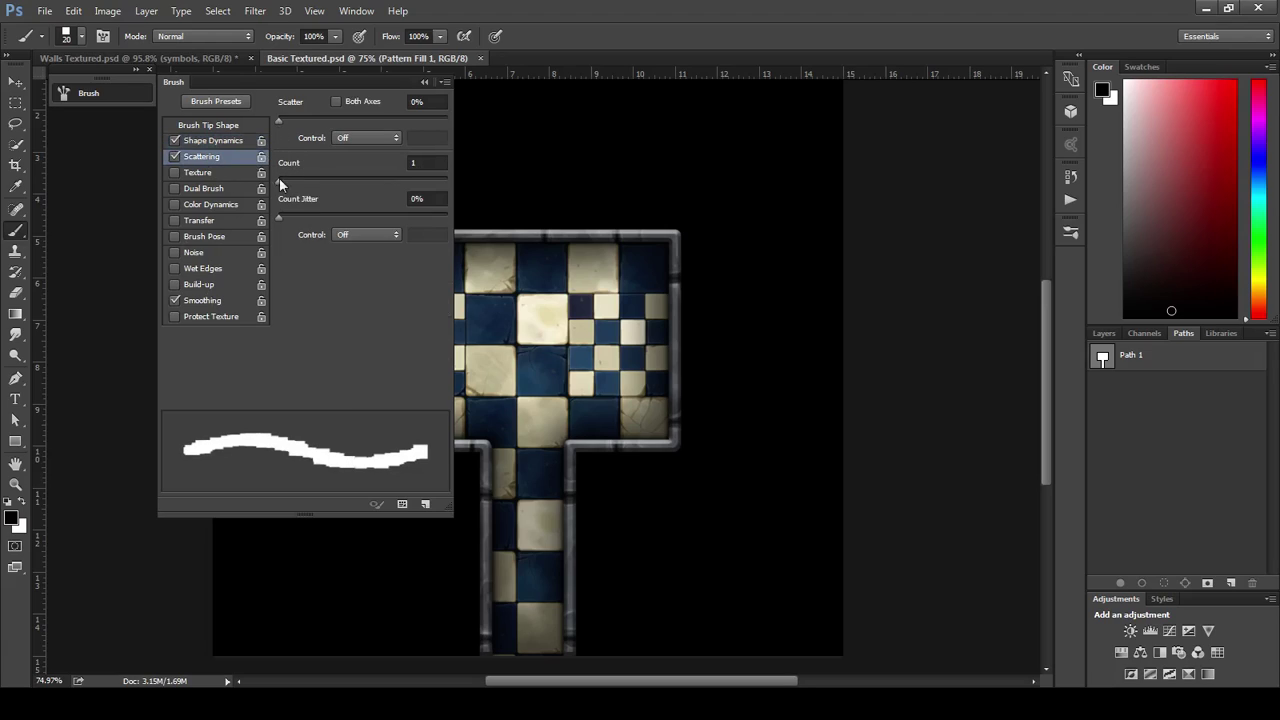
pyautogui.moveTo(280, 182); pyautogui.dragTo(292, 182)
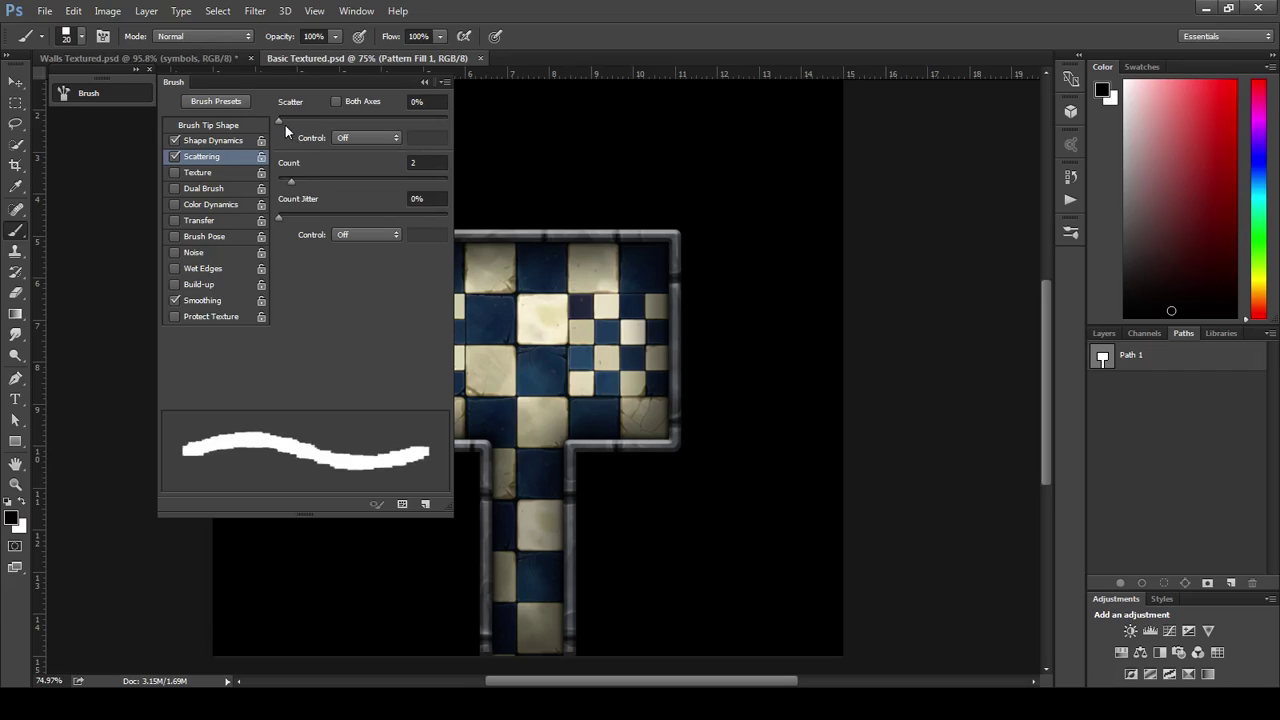
pyautogui.moveTo(279, 120); pyautogui.dragTo(282, 121)
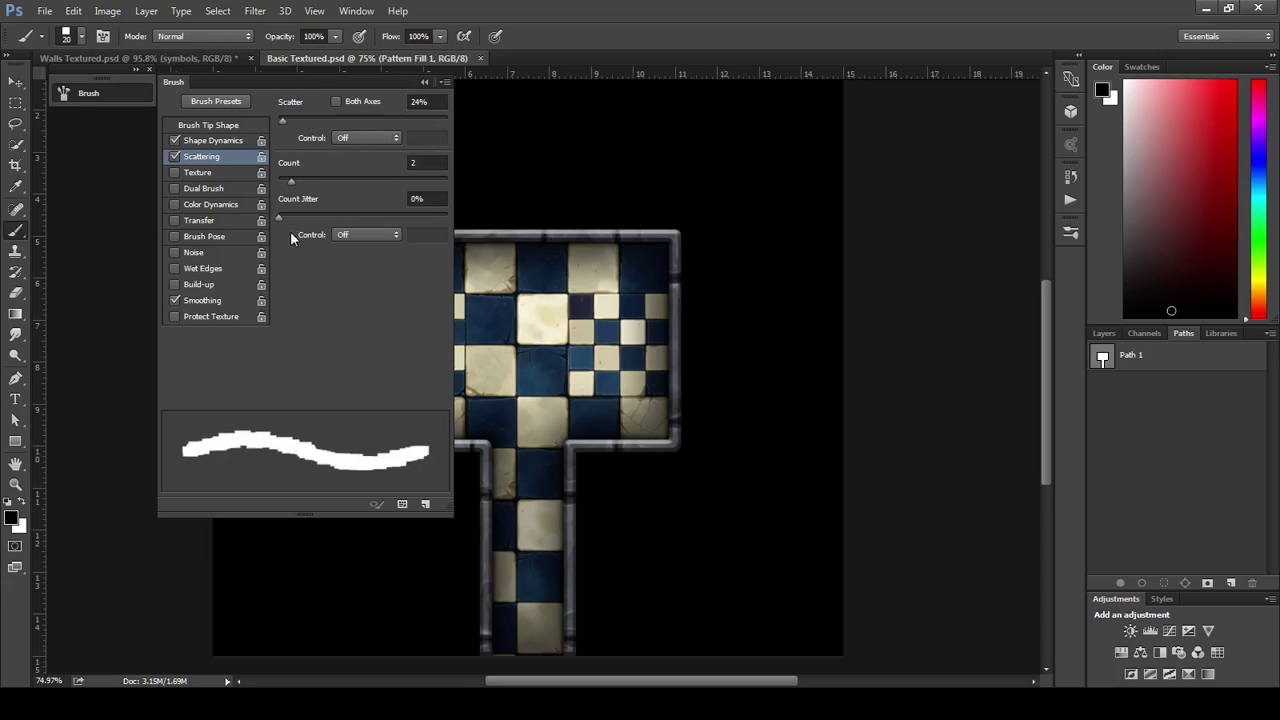
pyautogui.moveTo(279, 218); pyautogui.dragTo(398, 218)
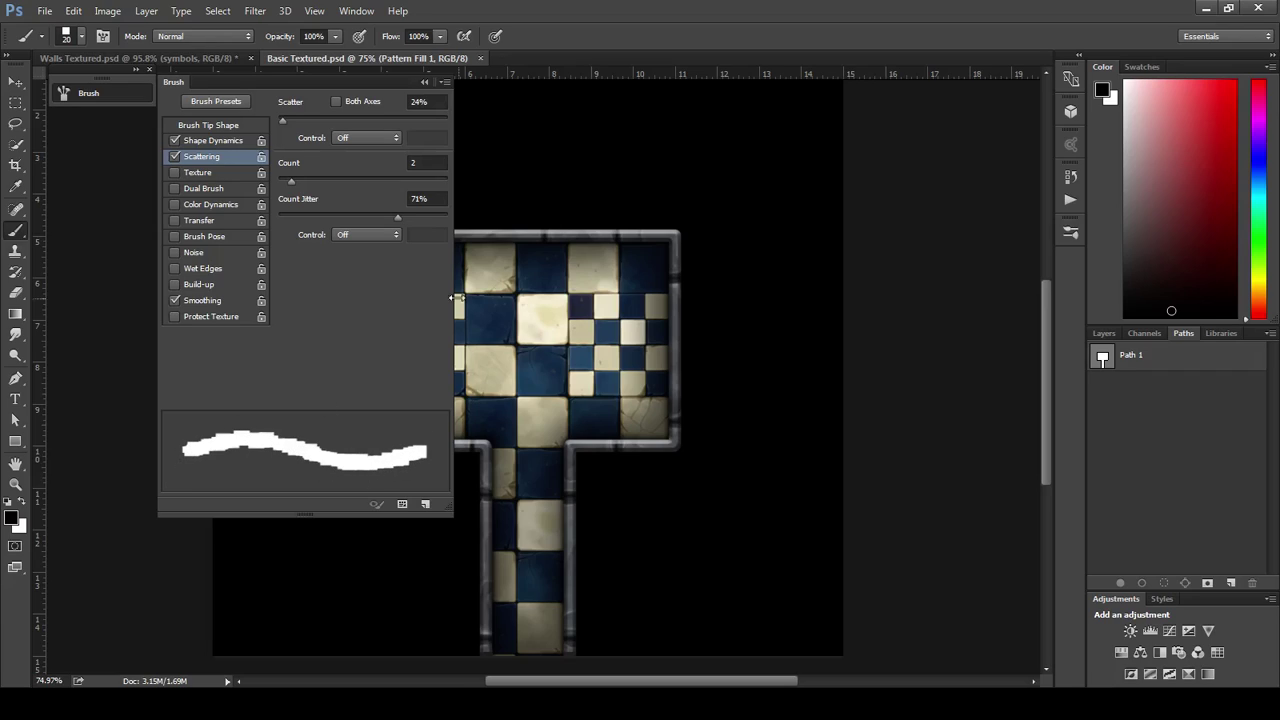
pyautogui.click(425, 81)
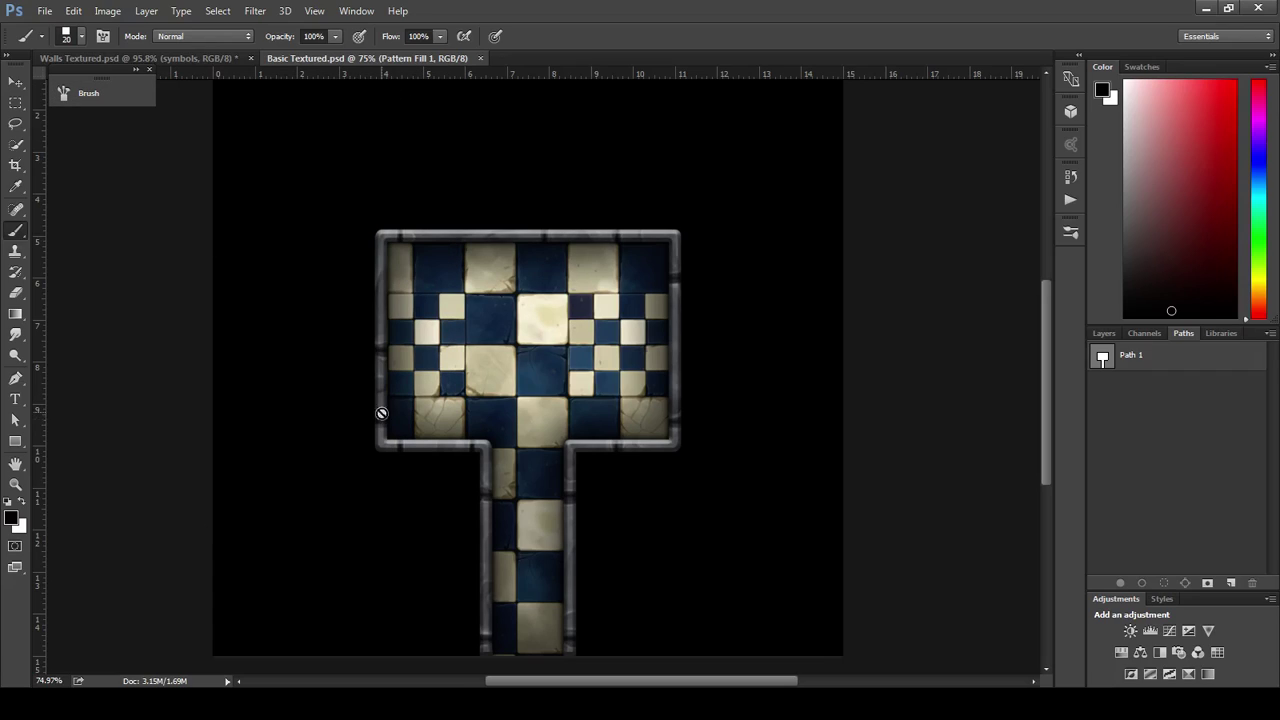
# Rename the Pattern Fill 1 layer as Walls.
pyautogui.click(1103, 334)
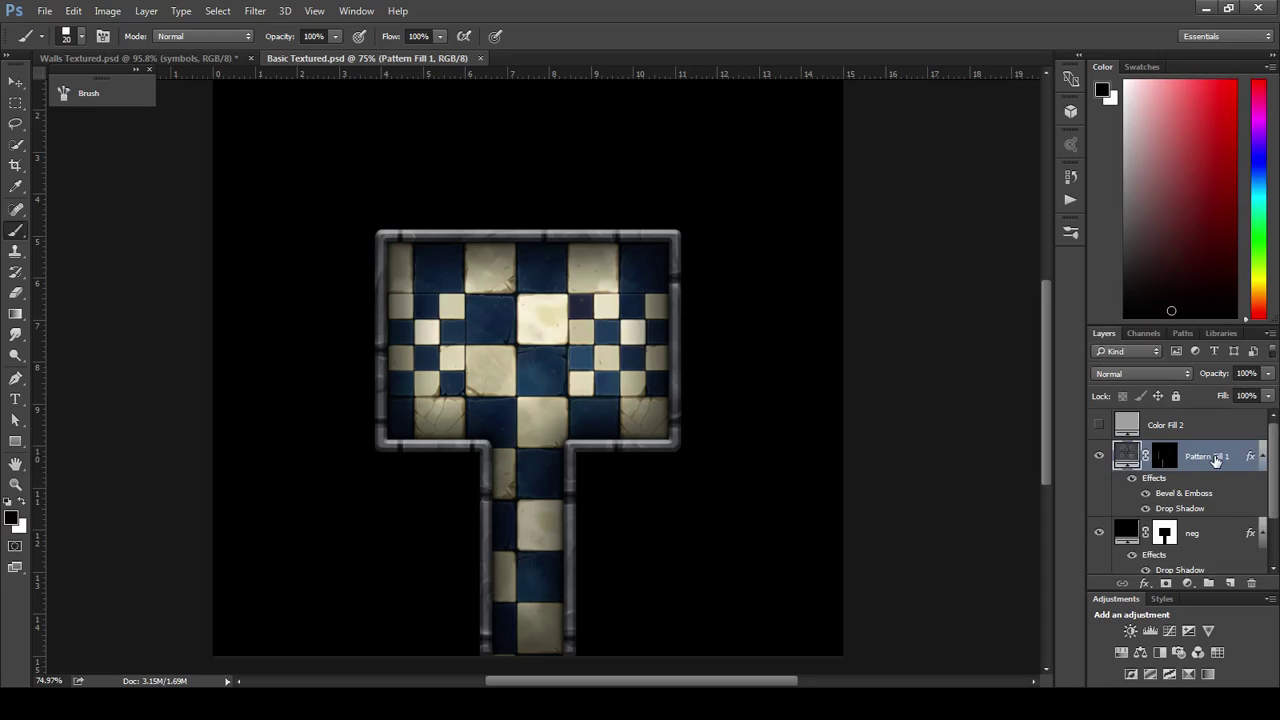
pyautogui.doubleClick(1209, 458)
pyautogui.write('Walls')
pyautogui.press('Return')
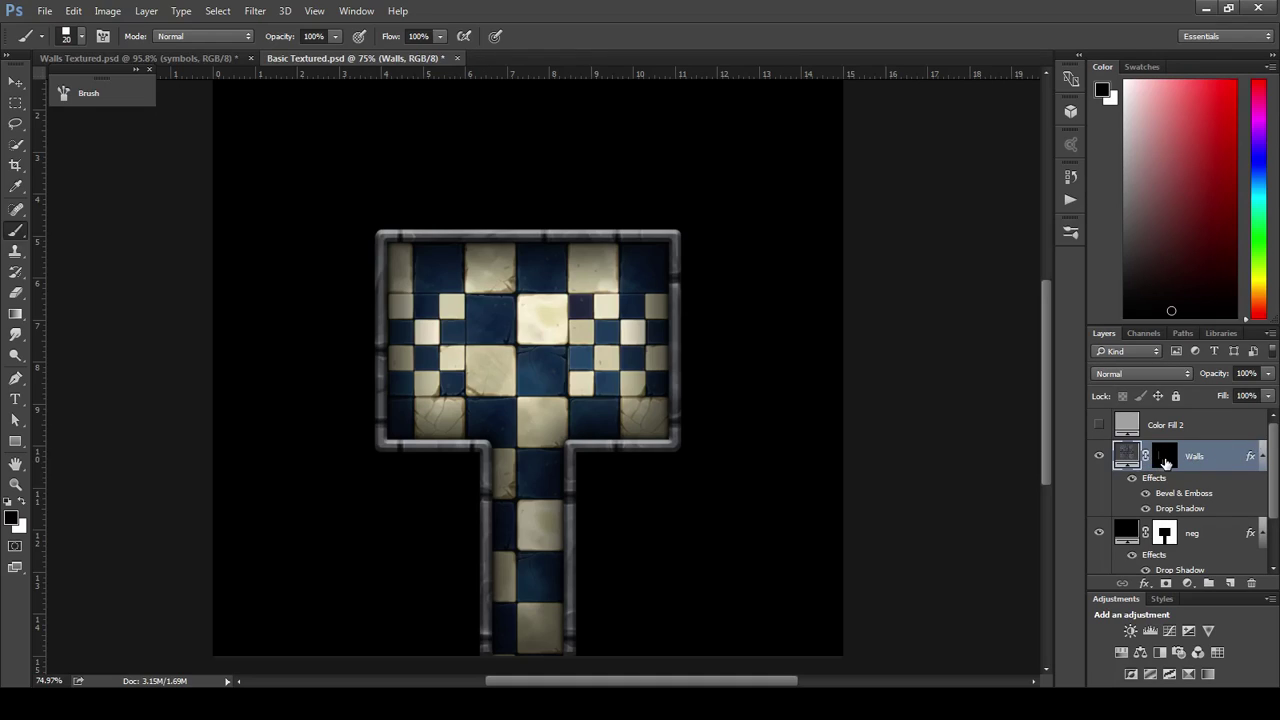
# Select the Walls layer mask, swap the colours so white is the foreground, and fill the mask with black.
pyautogui.click(1165, 458)
pyautogui.press('x')
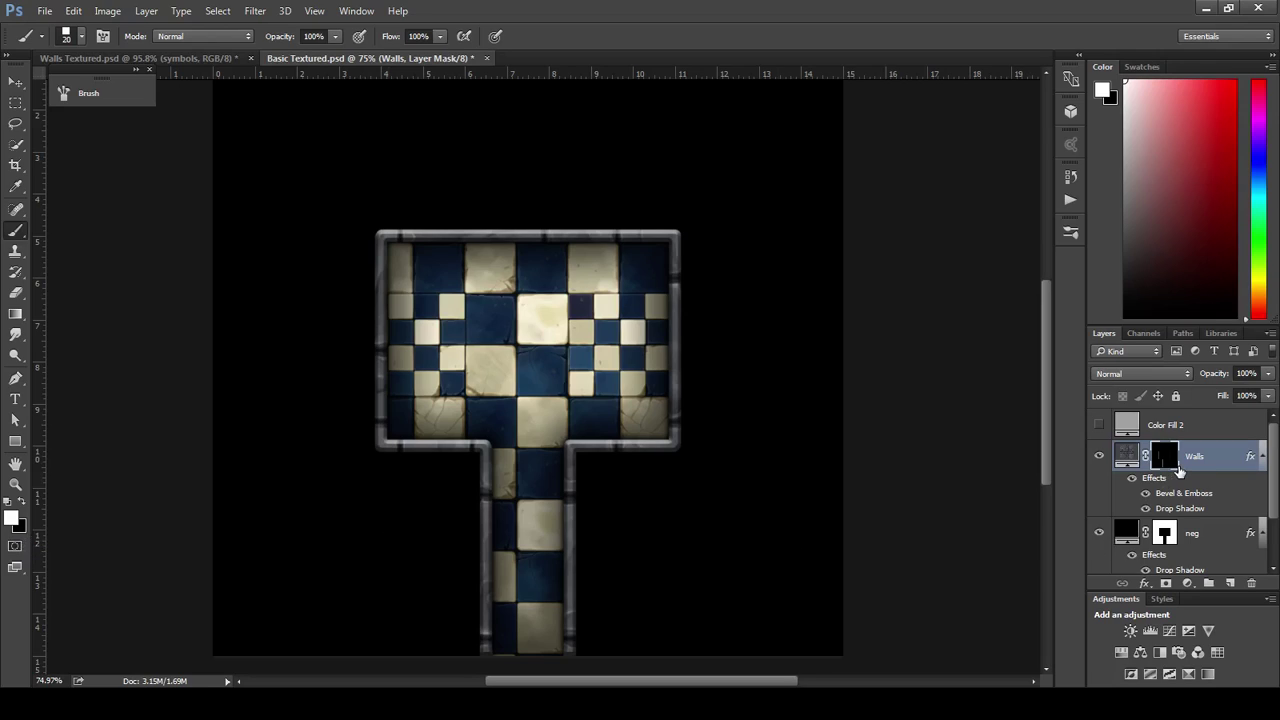
pyautogui.hotkey('ctrl', 'BackSpace')
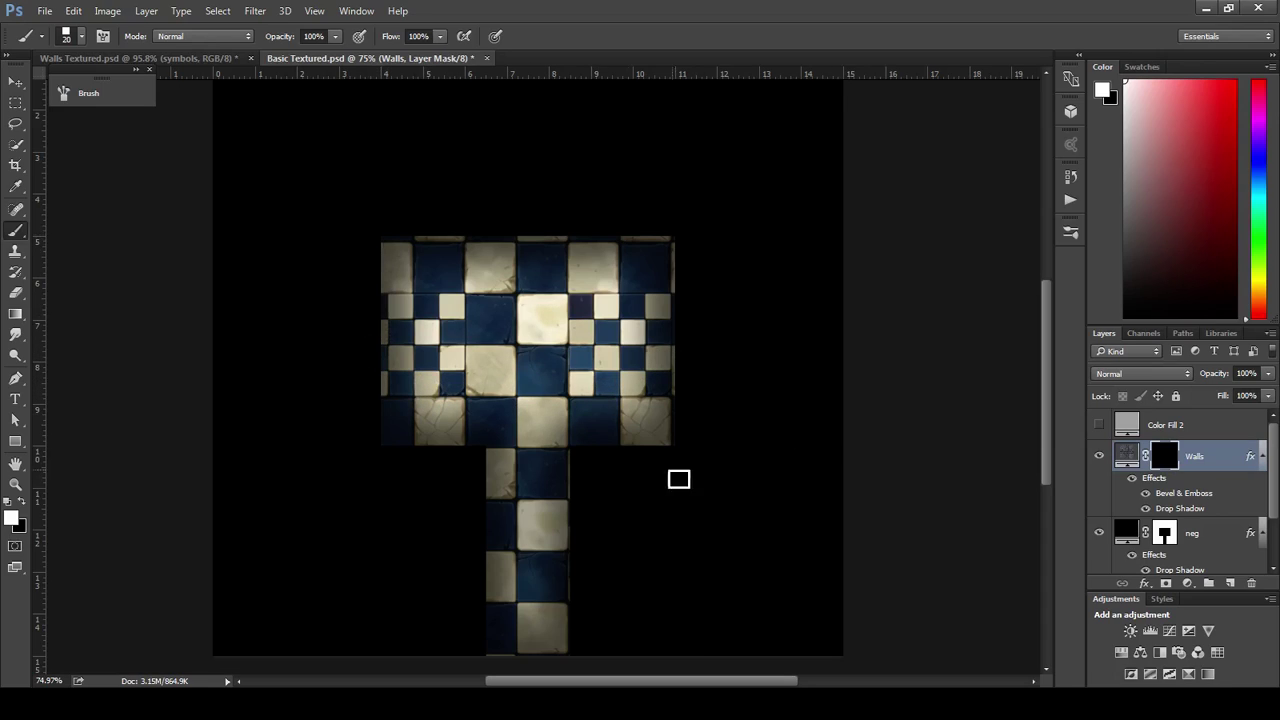
# Stroke Path 1 on the Walls layer mask with the Brush tool, leaving Simulate Pressure off.
pyautogui.click(1180, 336)
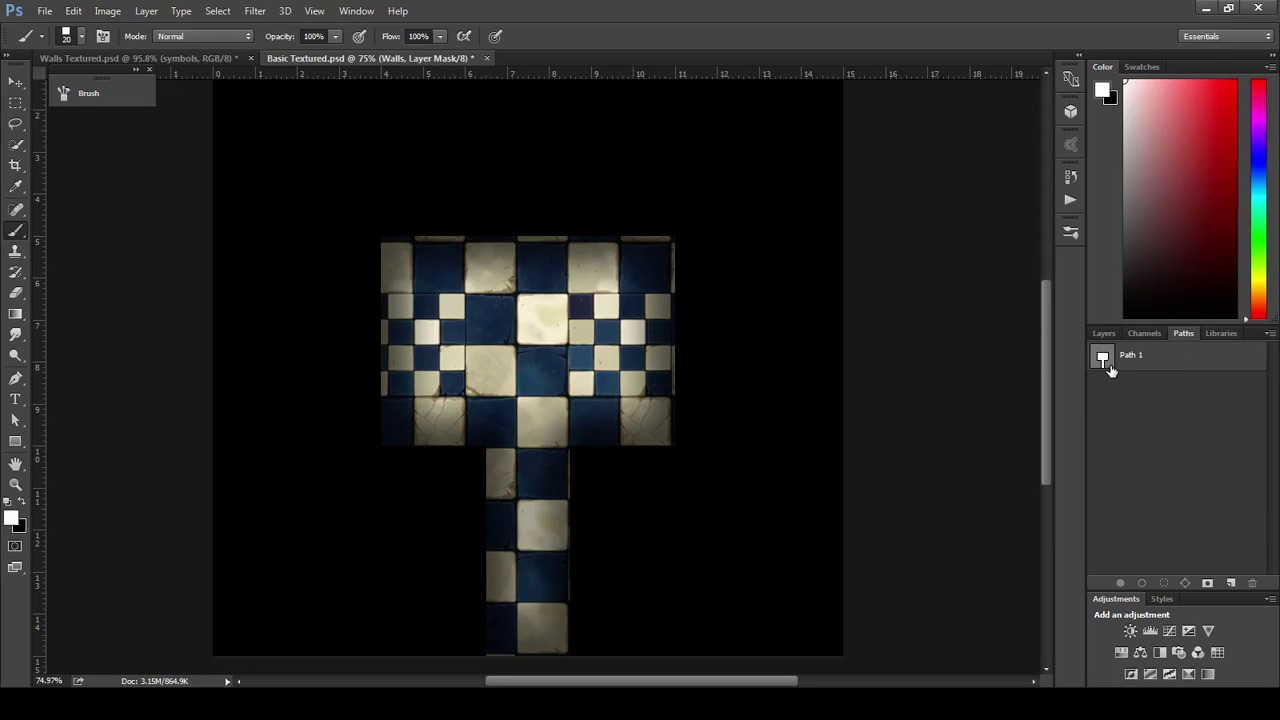
pyautogui.click(1110, 369)
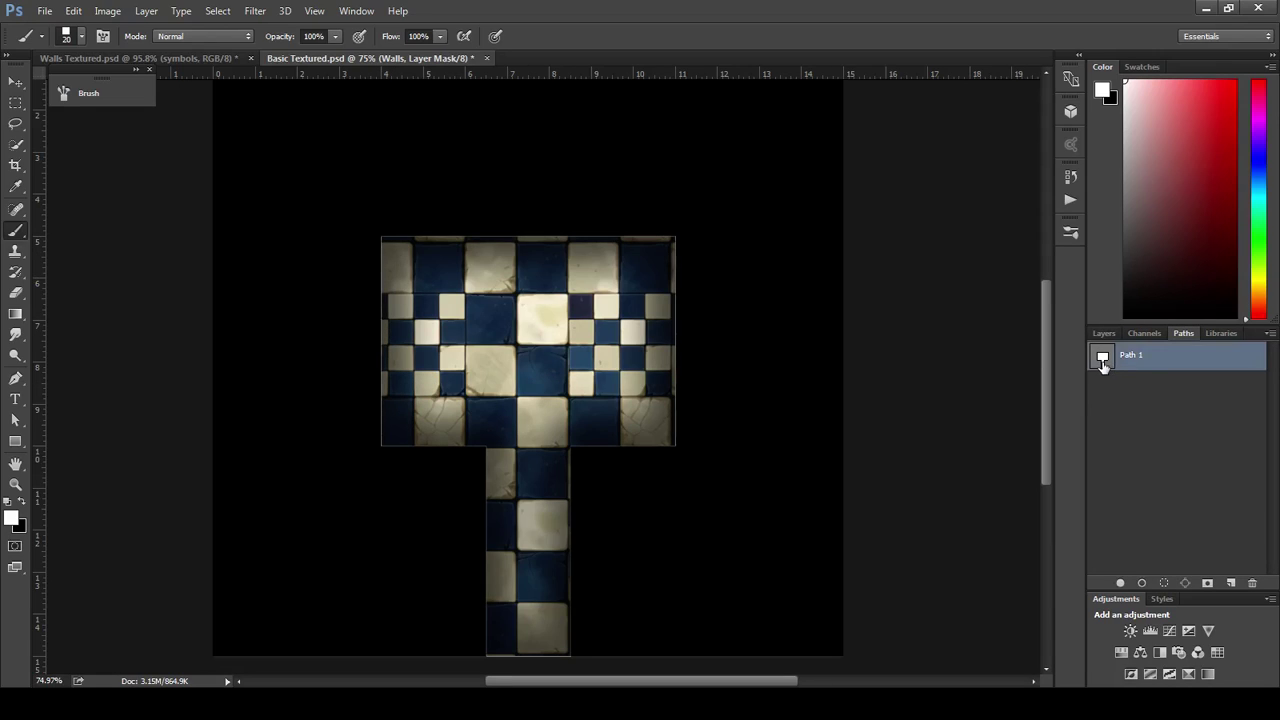
pyautogui.rightClick(1151, 366)
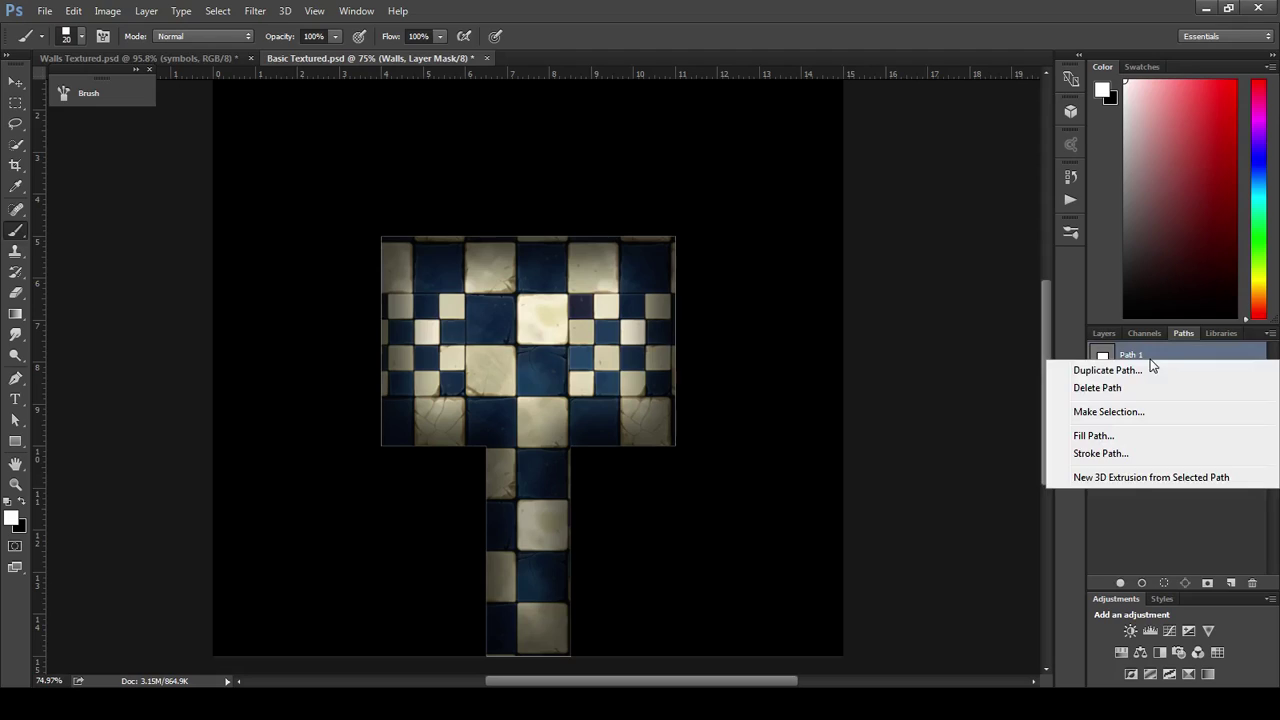
pyautogui.click(1100, 454)
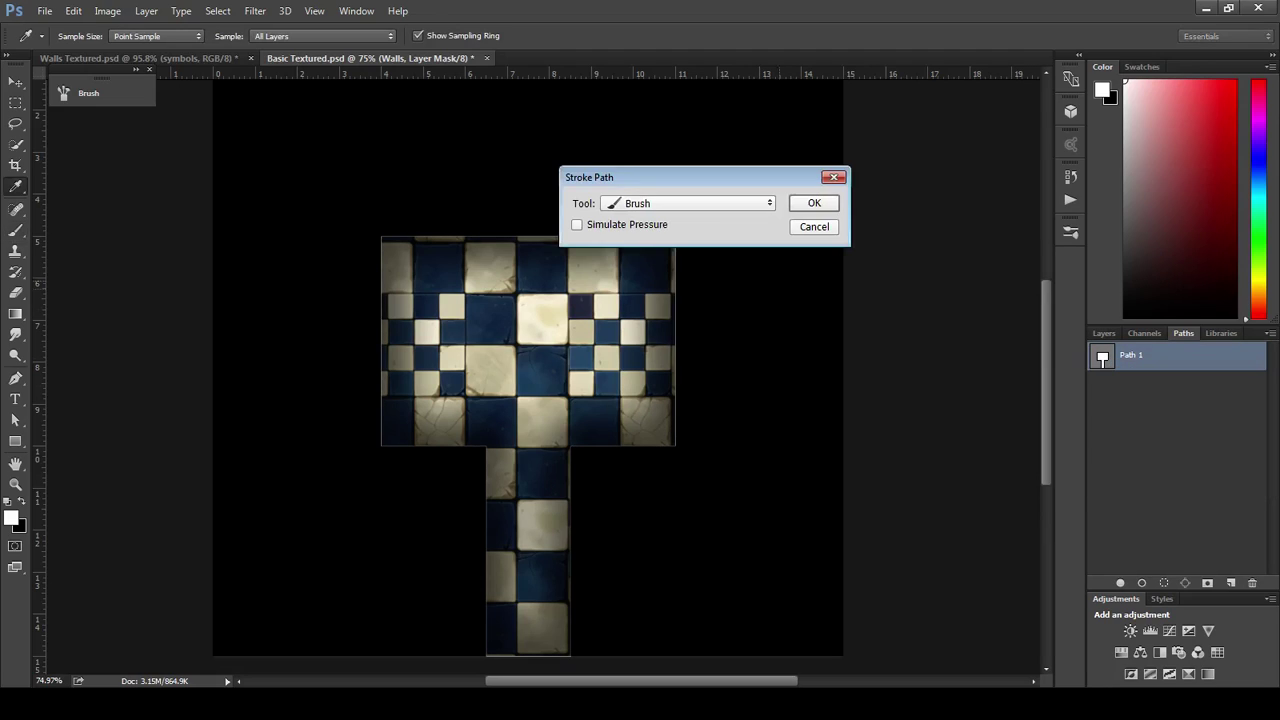
pyautogui.click(813, 203)
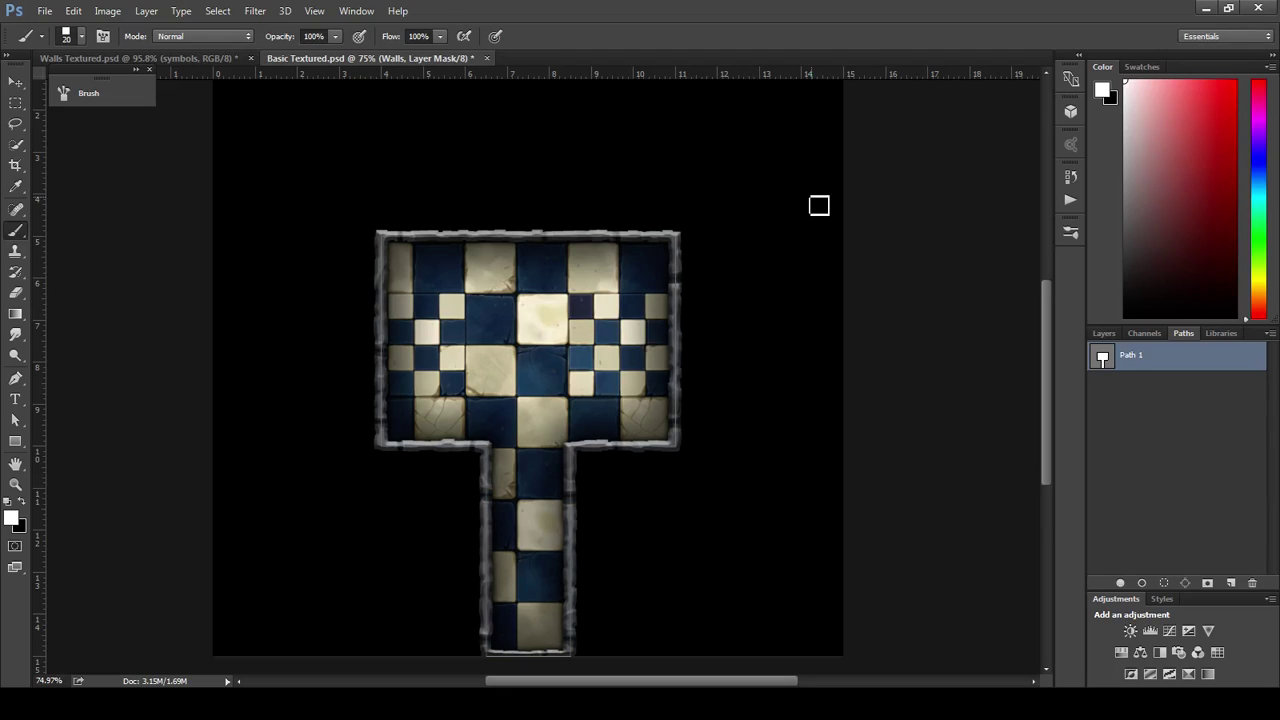
# Examine the rough edges of the stroked walls up close around the room and the corridor entrance.
pyautogui.scroll(5, 711, 405)
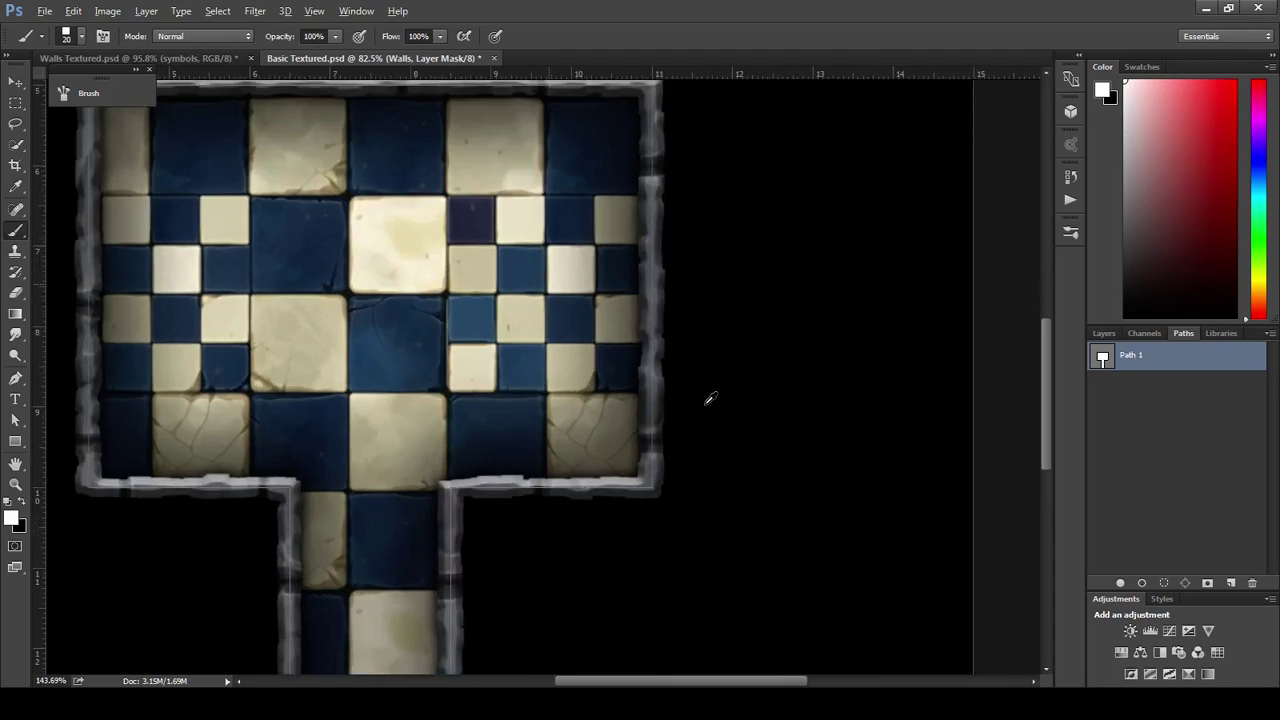
pyautogui.scroll(1, 711, 398)
pyautogui.scroll(5, 660, 396)
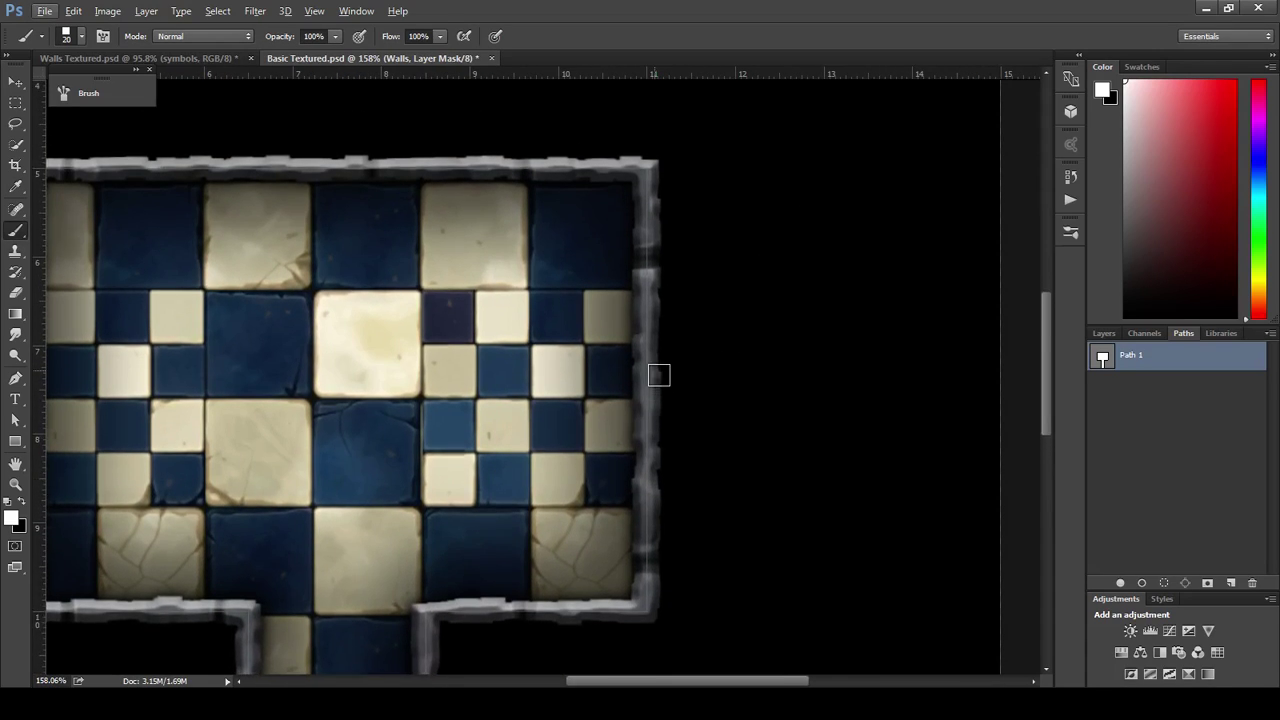
pyautogui.scroll(-2, 658, 375)
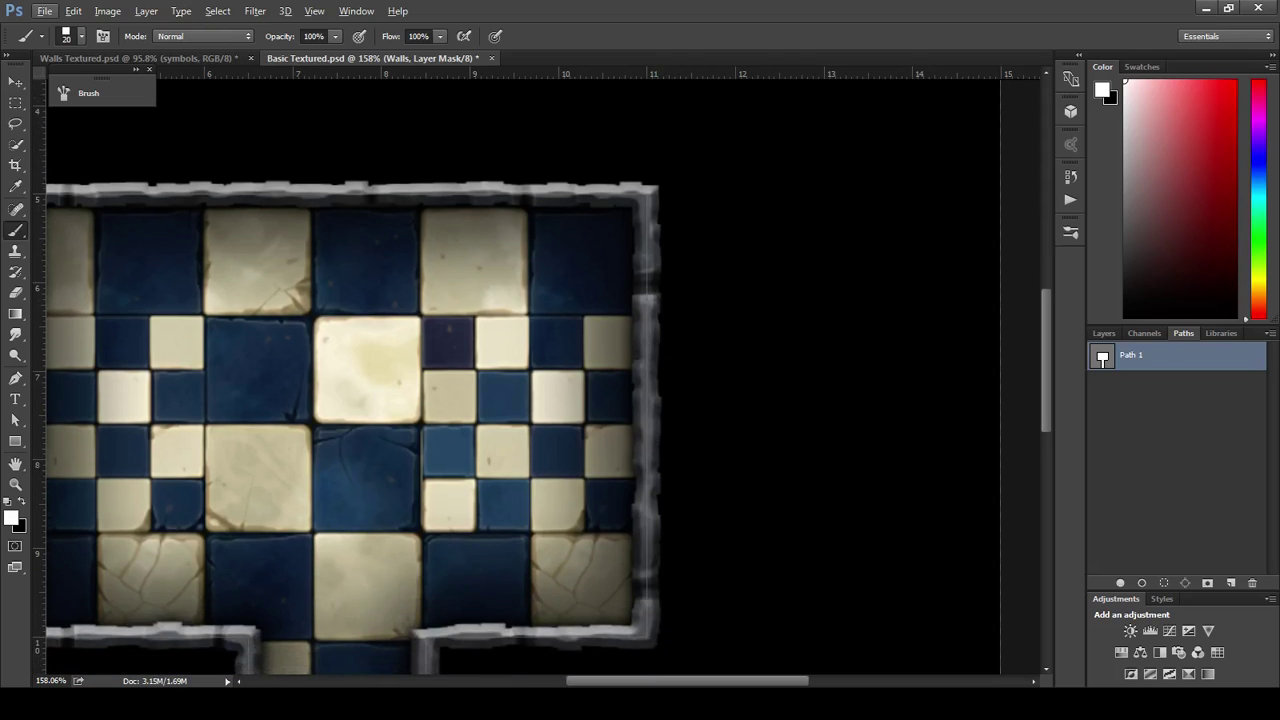
pyautogui.moveTo(650, 685); pyautogui.dragTo(555, 685)
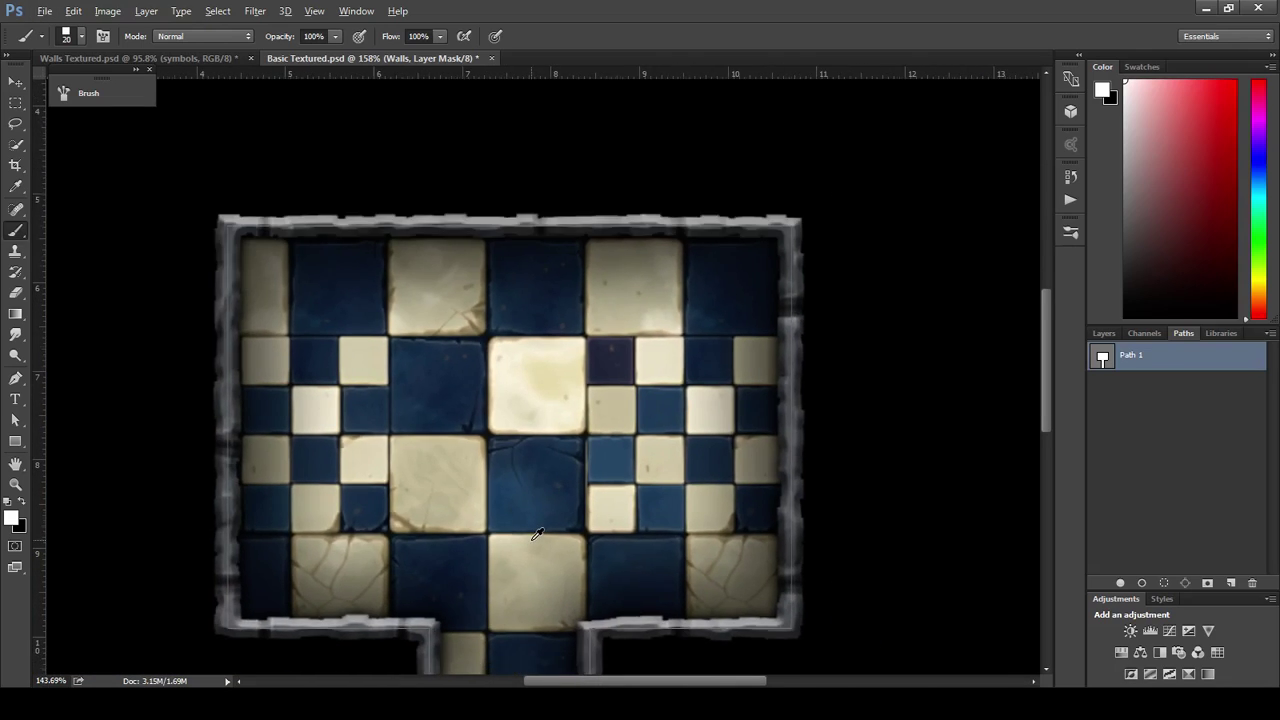
pyautogui.scroll(-4, 538, 535)
pyautogui.scroll(-2, 570, 540)
pyautogui.scroll(4, 408, 429)
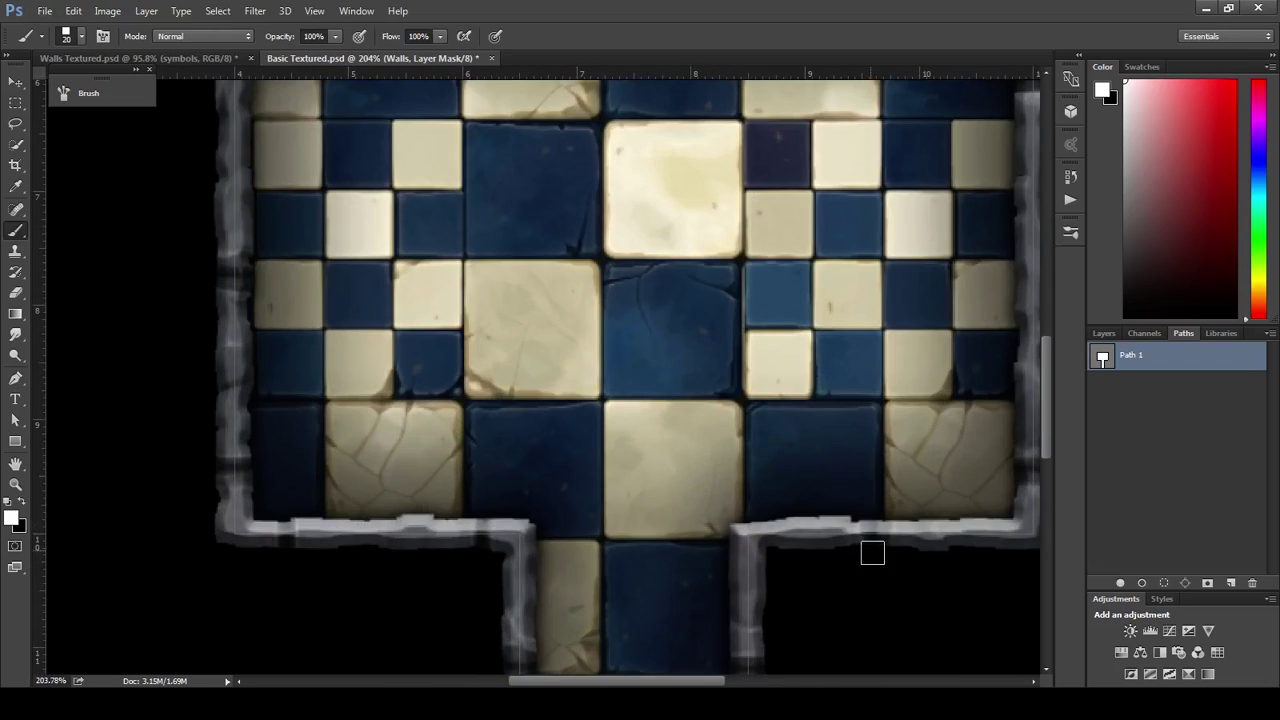
pyautogui.scroll(4, 223, 286)
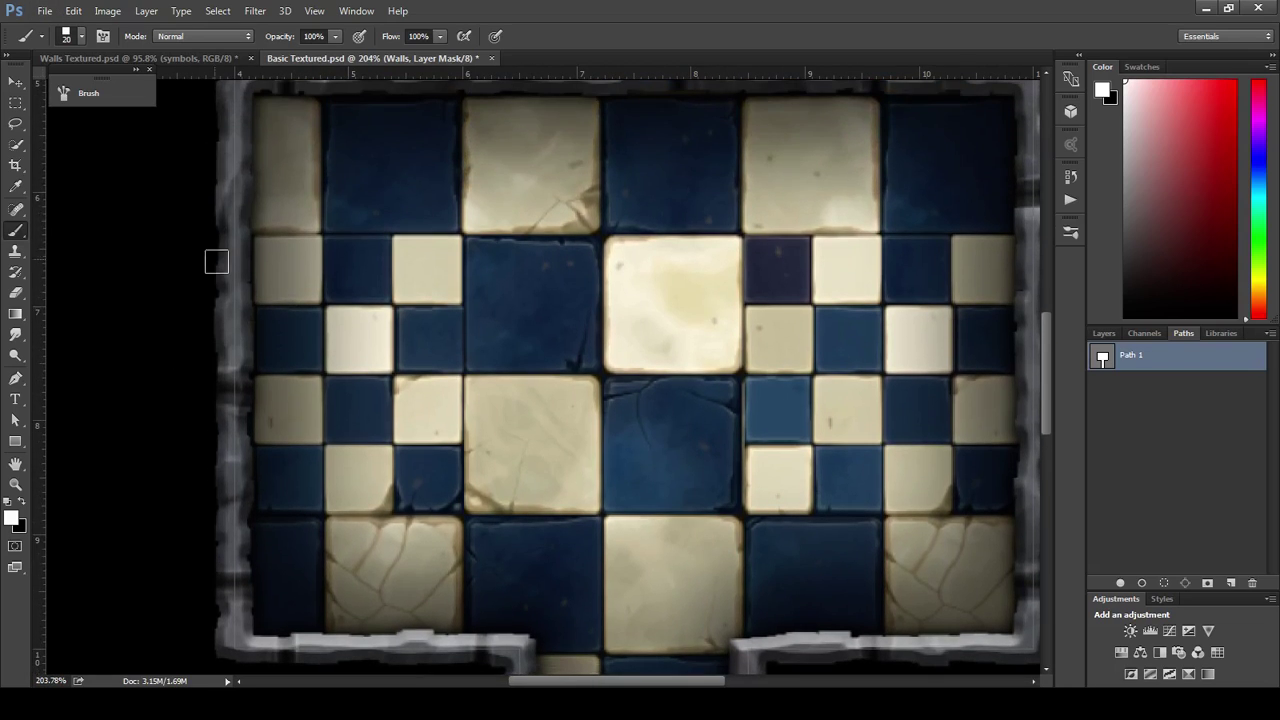
pyautogui.scroll(2, 261, 148)
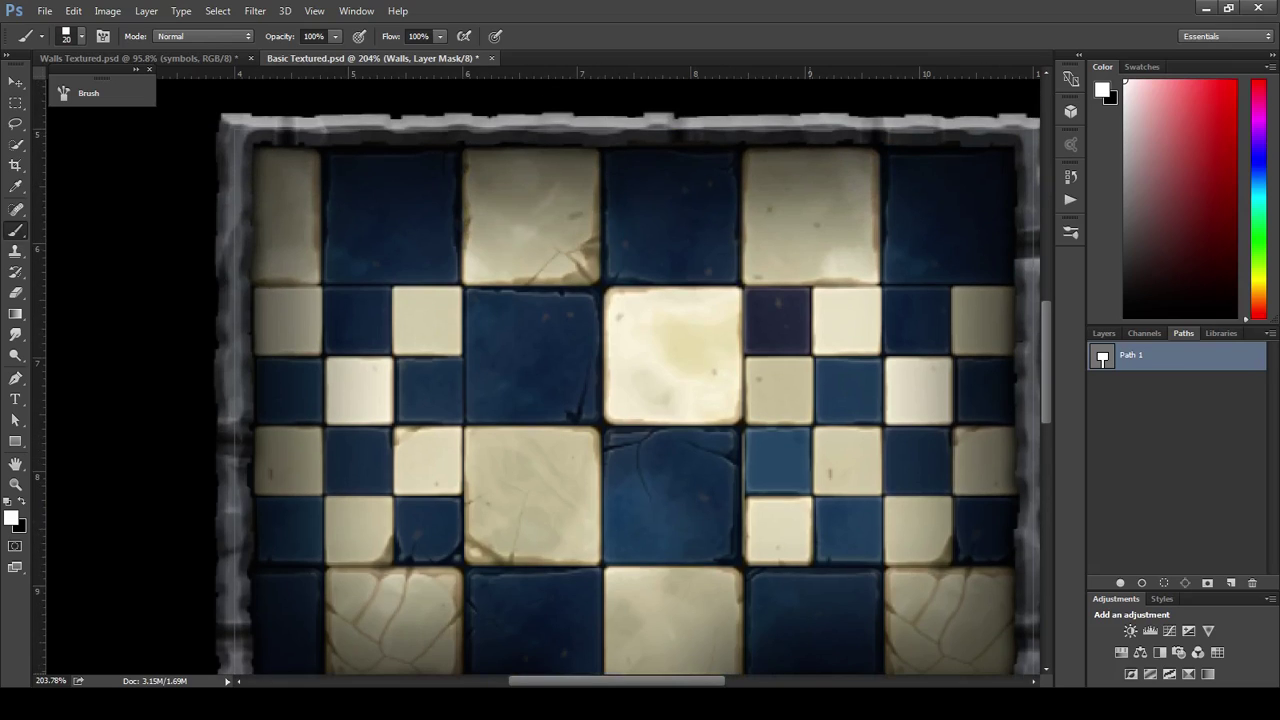
pyautogui.scroll(-2, 640, 585)
pyautogui.scroll(-1, 636, 574)
pyautogui.scroll(-3, 780, 569)
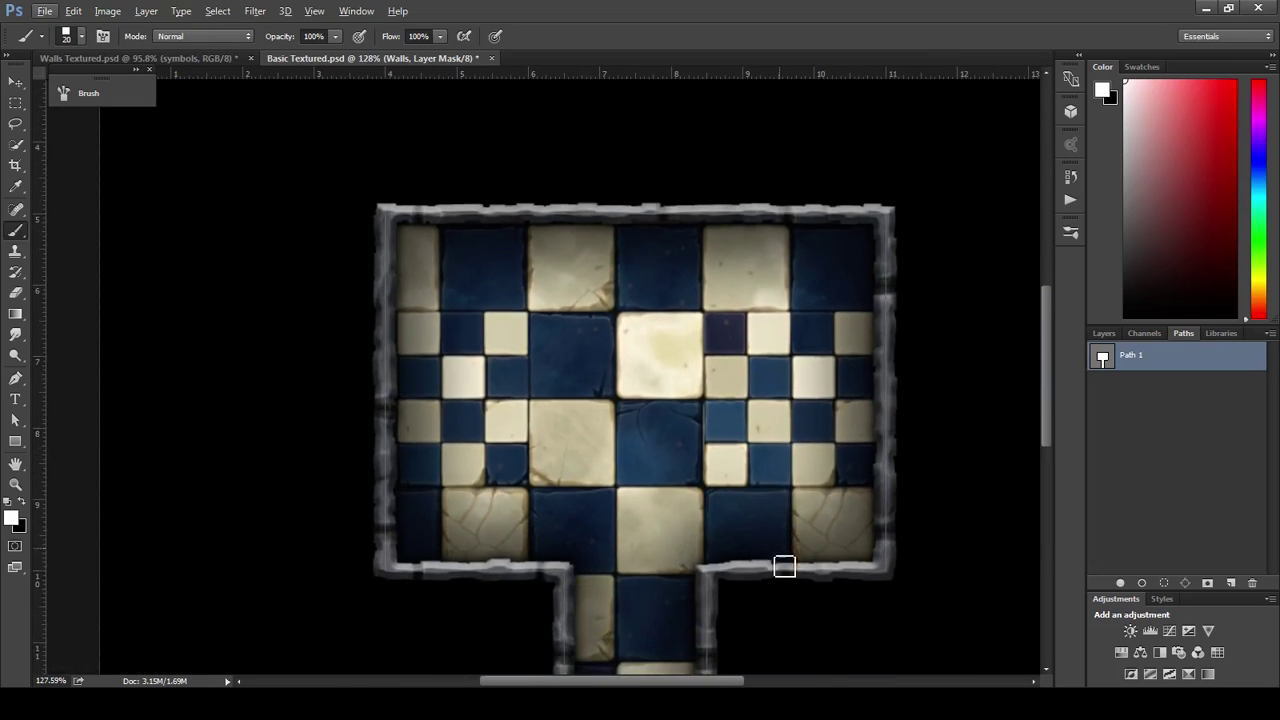
pyautogui.scroll(-1, 697, 474)
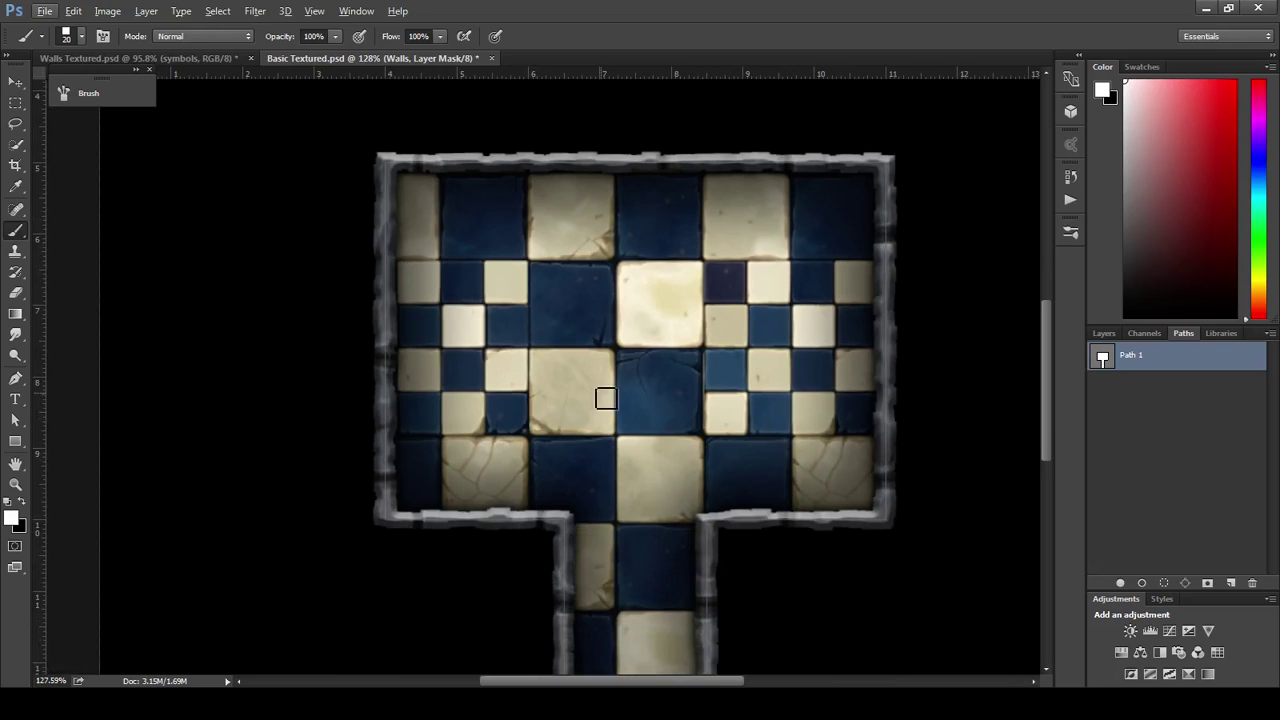
# Set the brush's Angle Jitter to 100% in Shape Dynamics and collapse the brush settings.
pyautogui.click(101, 37)
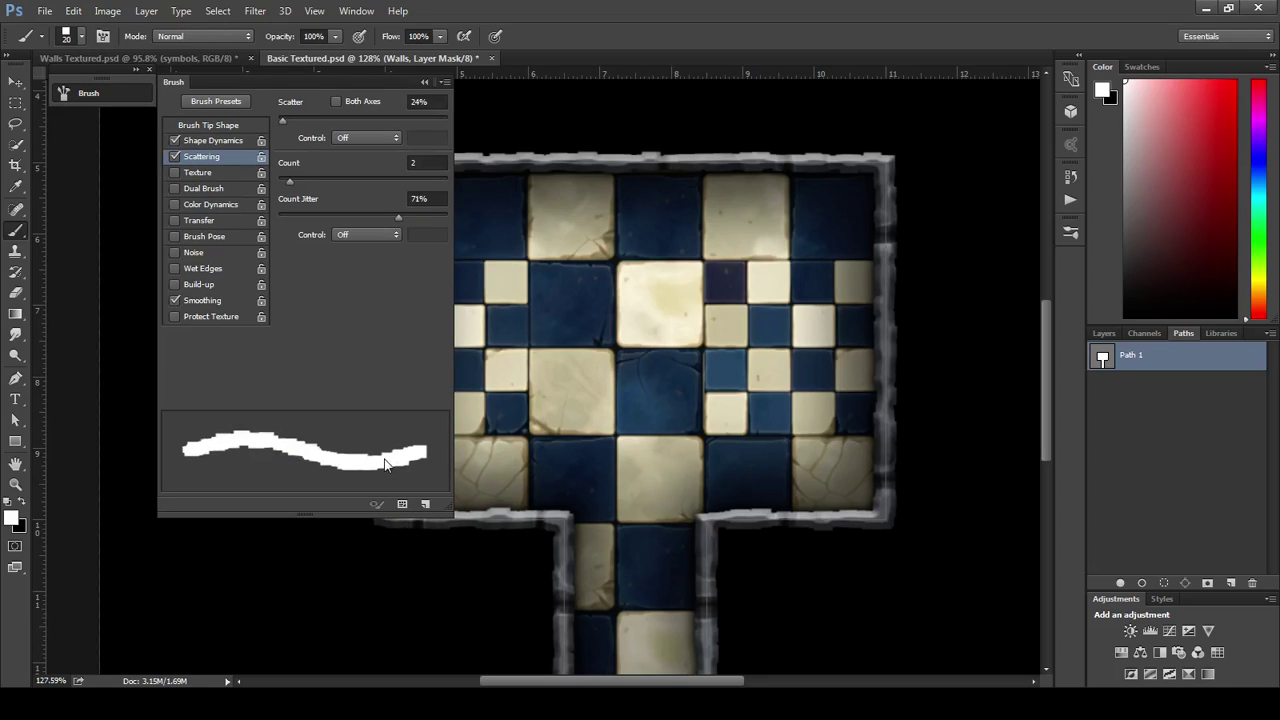
pyautogui.click(214, 140)
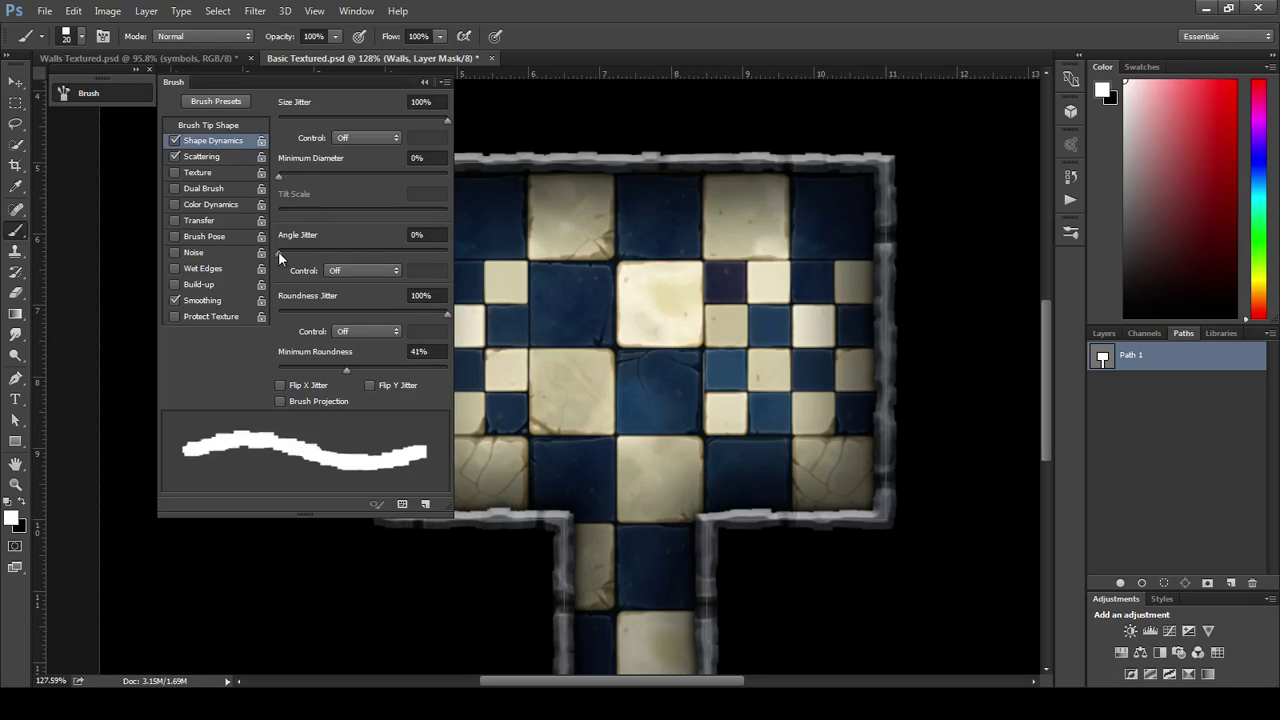
pyautogui.moveTo(278, 251); pyautogui.dragTo(469, 244)
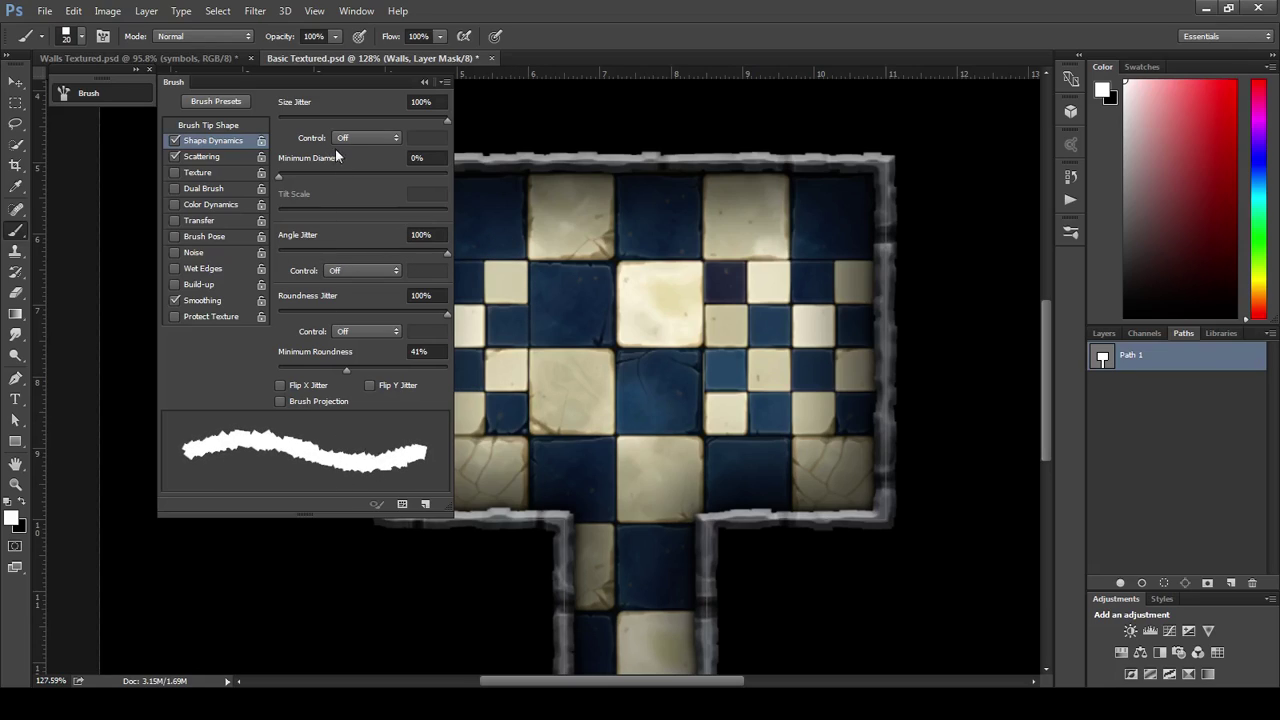
pyautogui.click(424, 82)
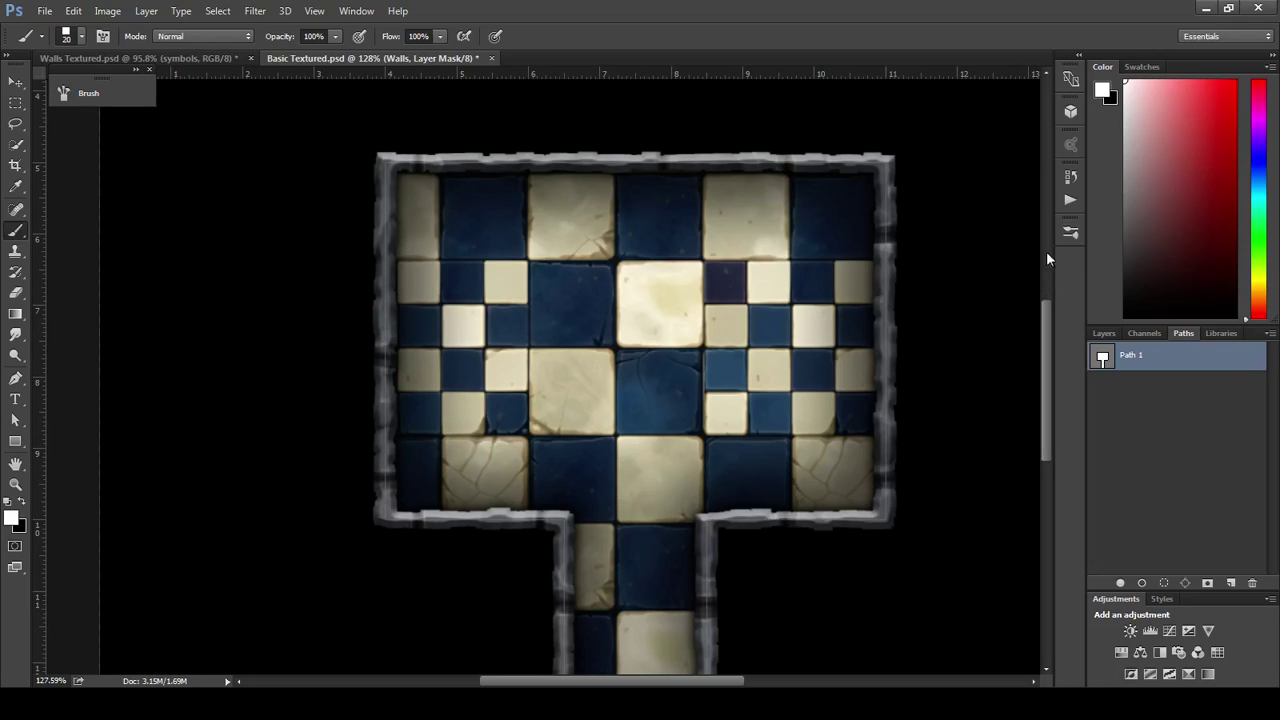
# Fill the Walls layer mask with black again and stroke Path 1 with the angle-jittered square brush.
pyautogui.click(1114, 336)
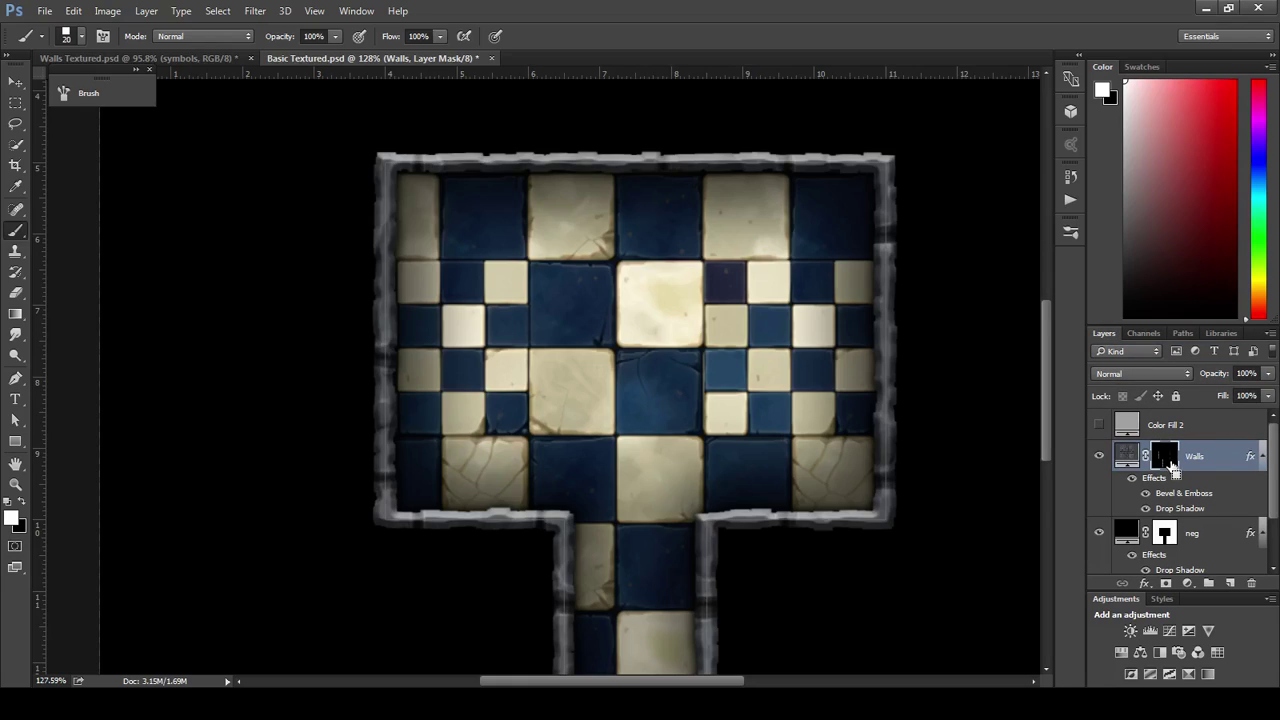
pyautogui.hotkey('ctrl', 'BackSpace')
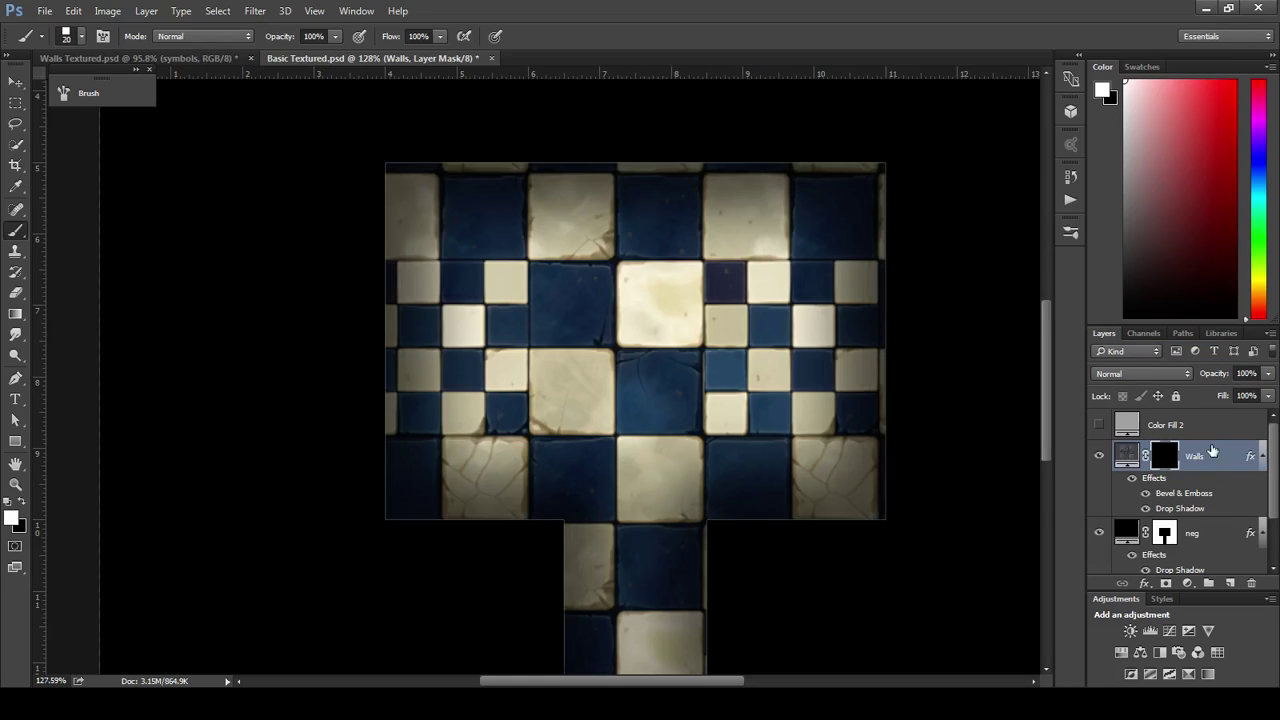
pyautogui.click(1183, 333)
pyautogui.rightClick(1136, 368)
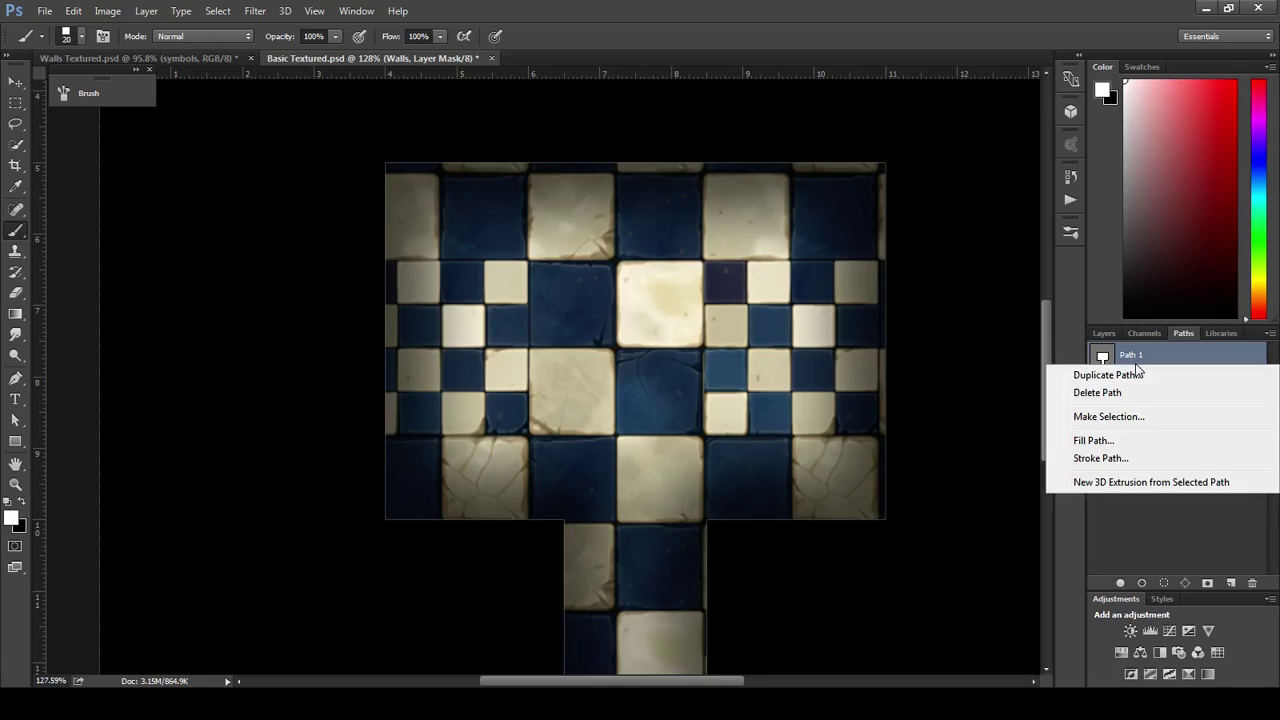
pyautogui.click(1118, 457)
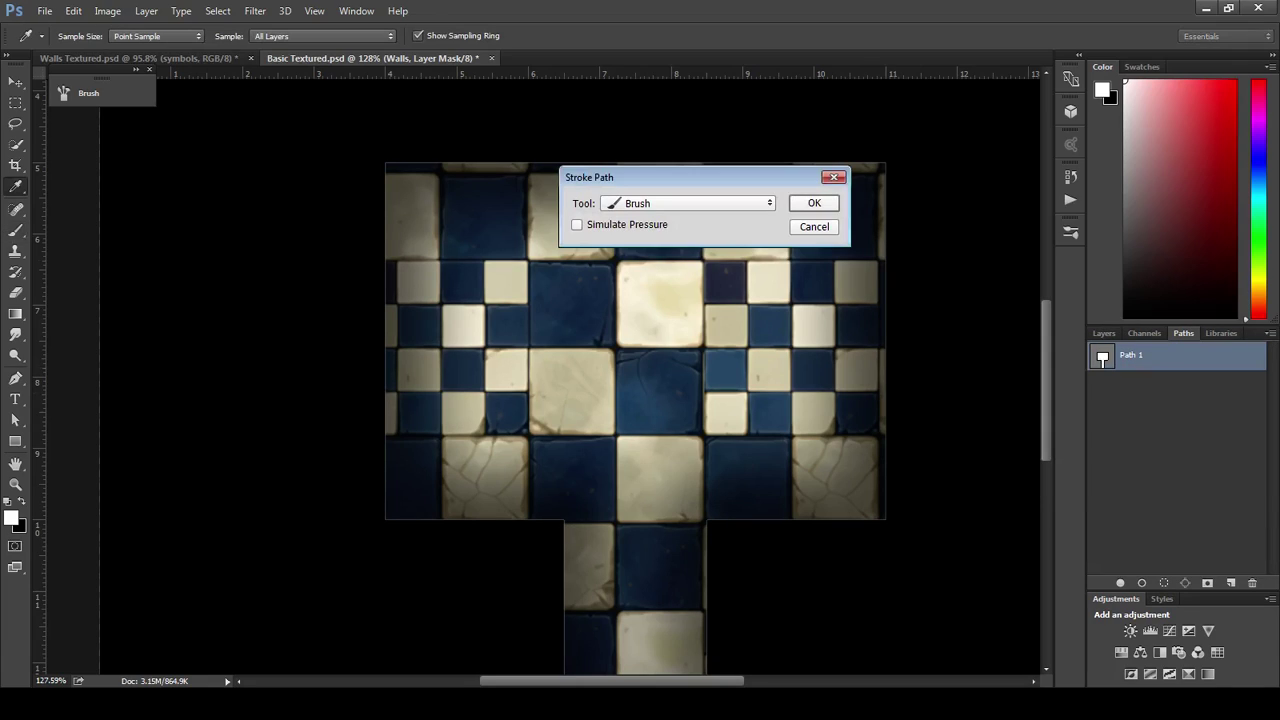
pyautogui.click(806, 203)
pyautogui.press('b')
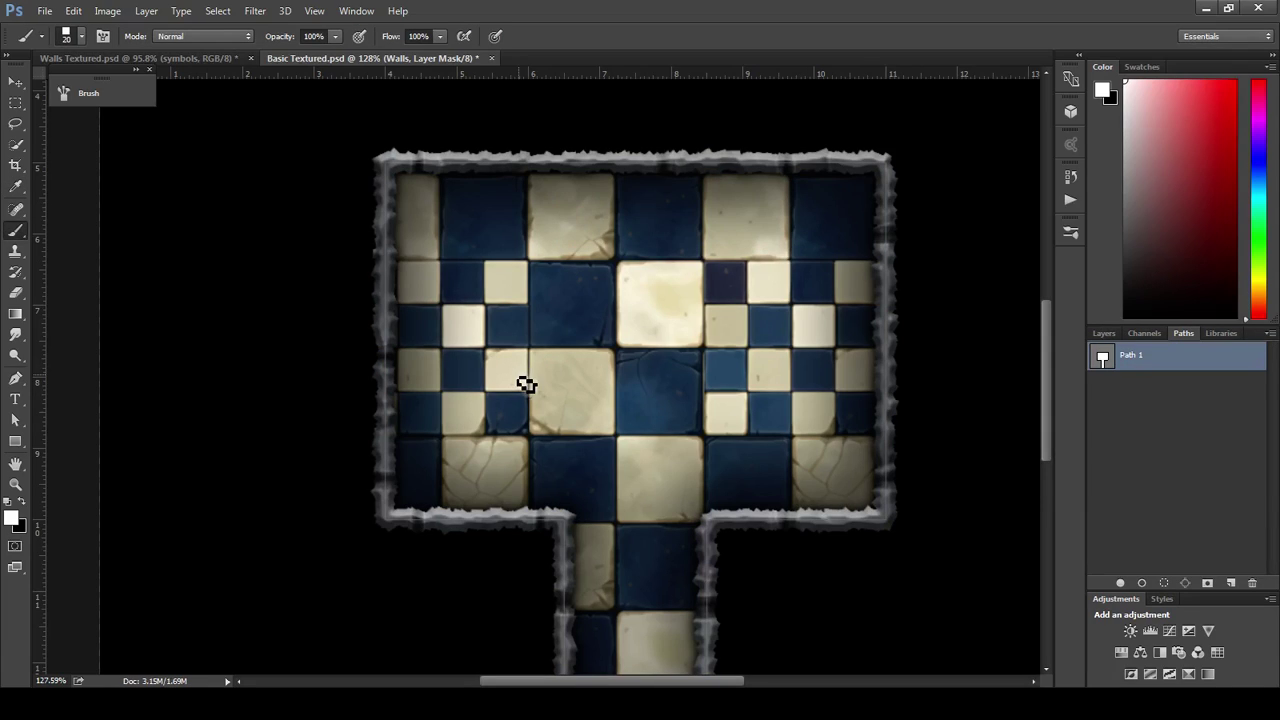
# Inspect the jagged wall edges up close and undo the last stroke along Path 1.
pyautogui.scroll(4, 390, 450)
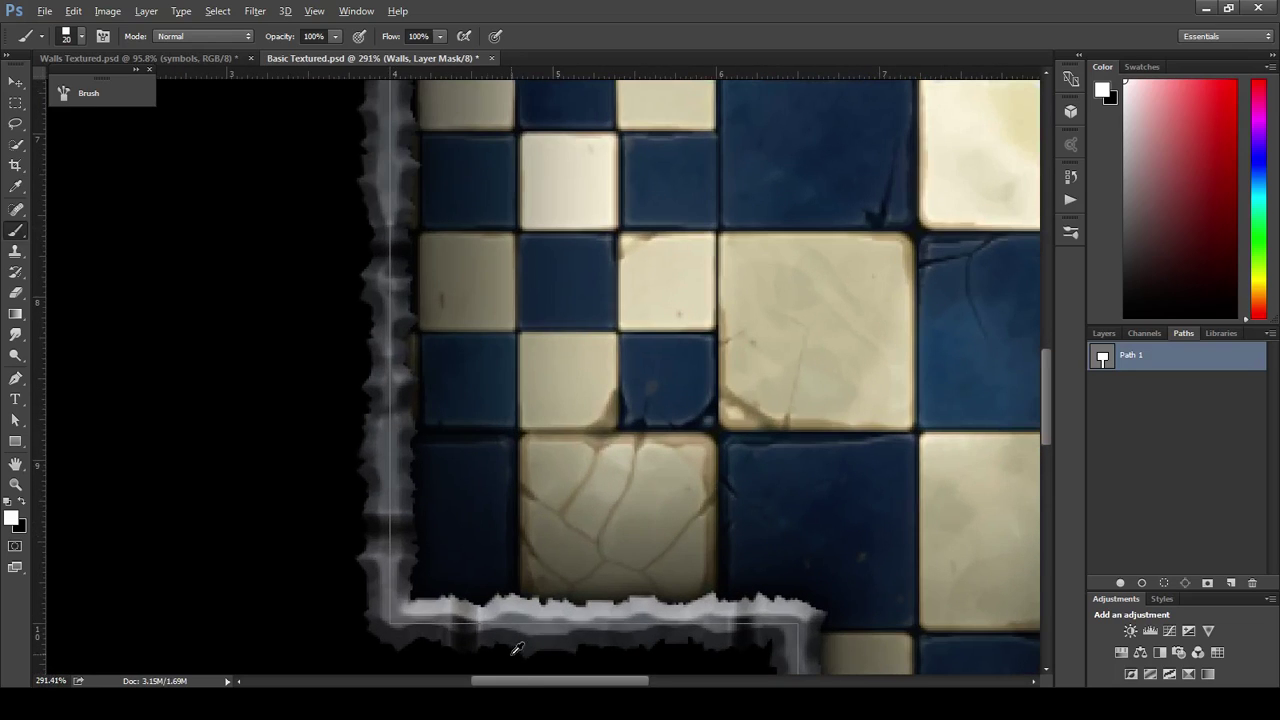
pyautogui.scroll(-1, 387, 355)
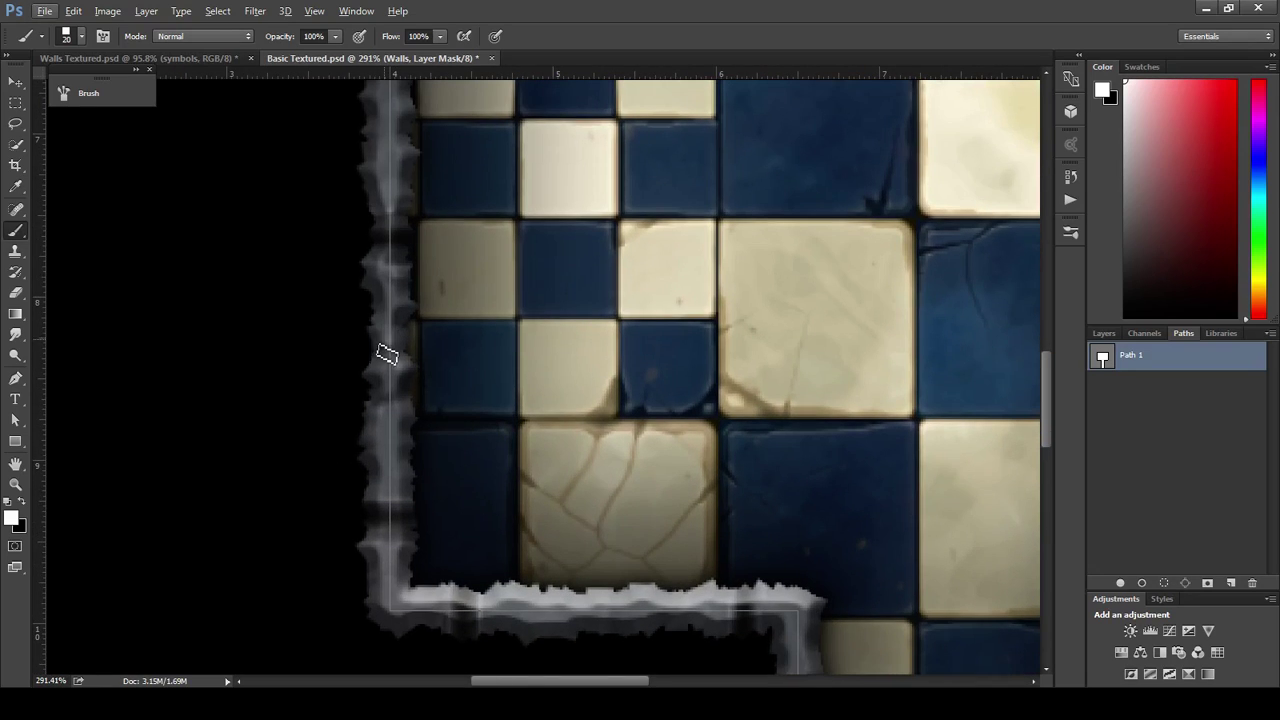
pyautogui.scroll(-5, 380, 362)
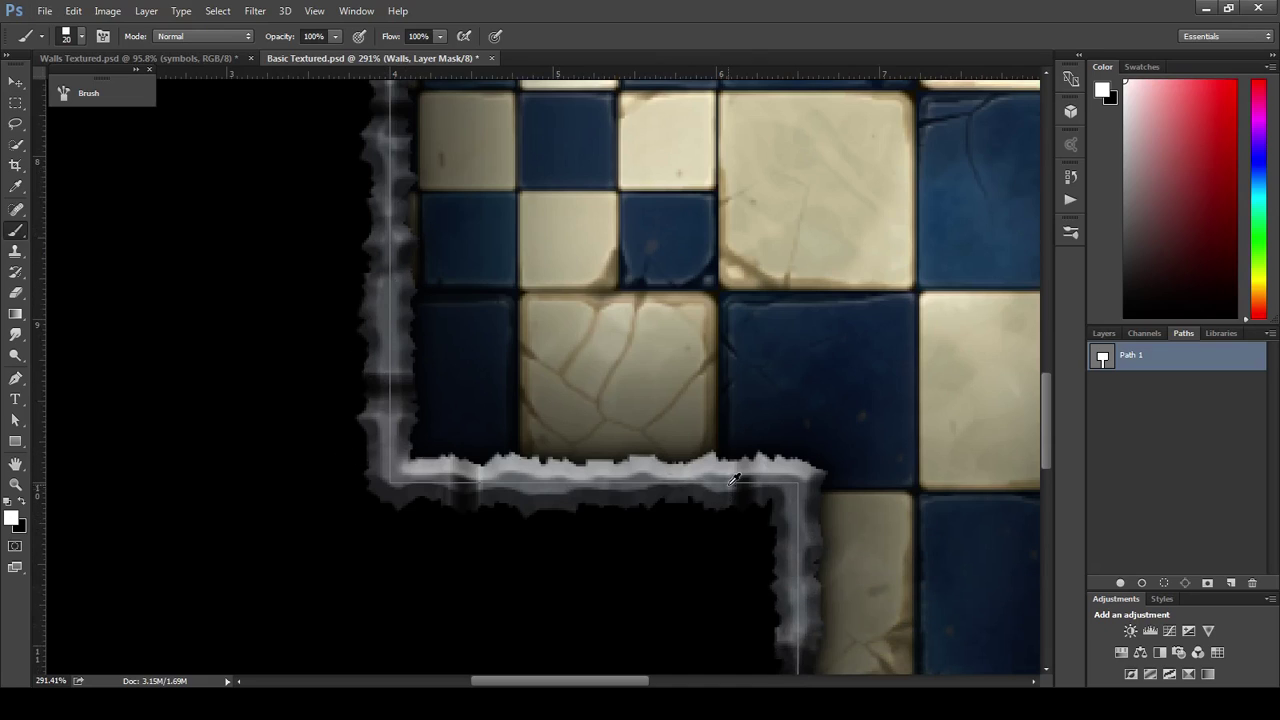
pyautogui.scroll(-8, 733, 479)
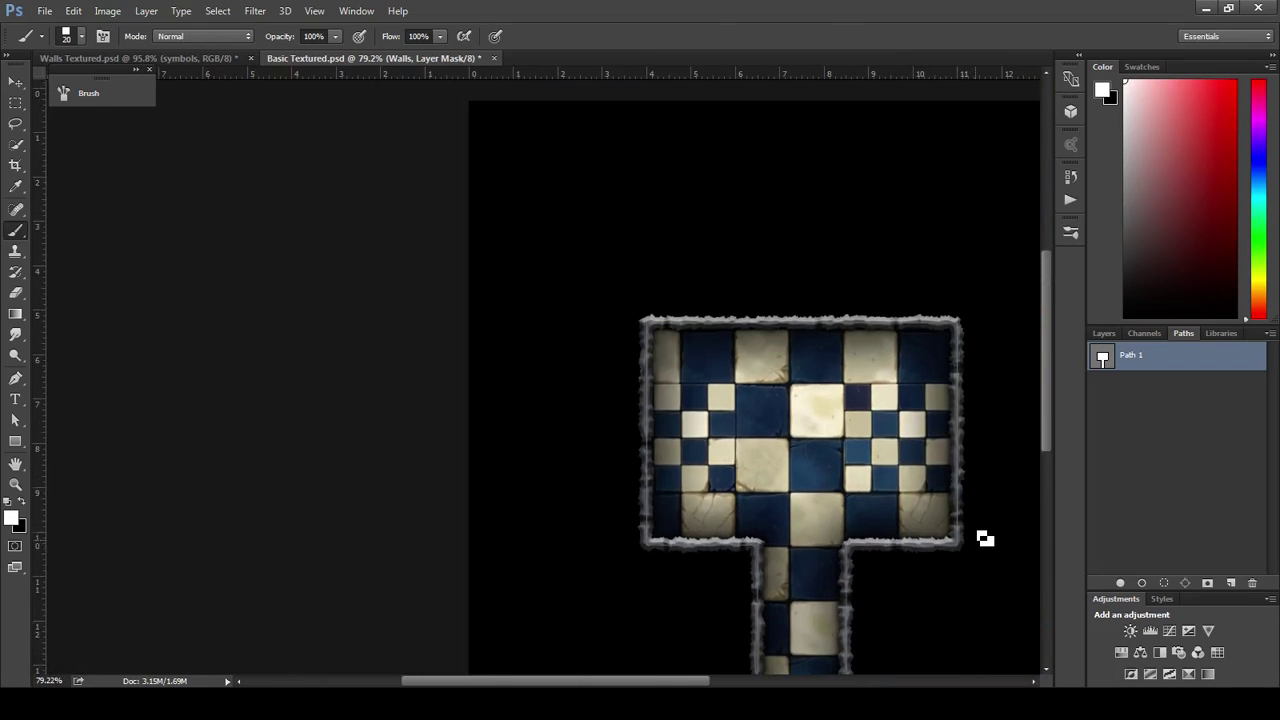
pyautogui.scroll(-3, 950, 474)
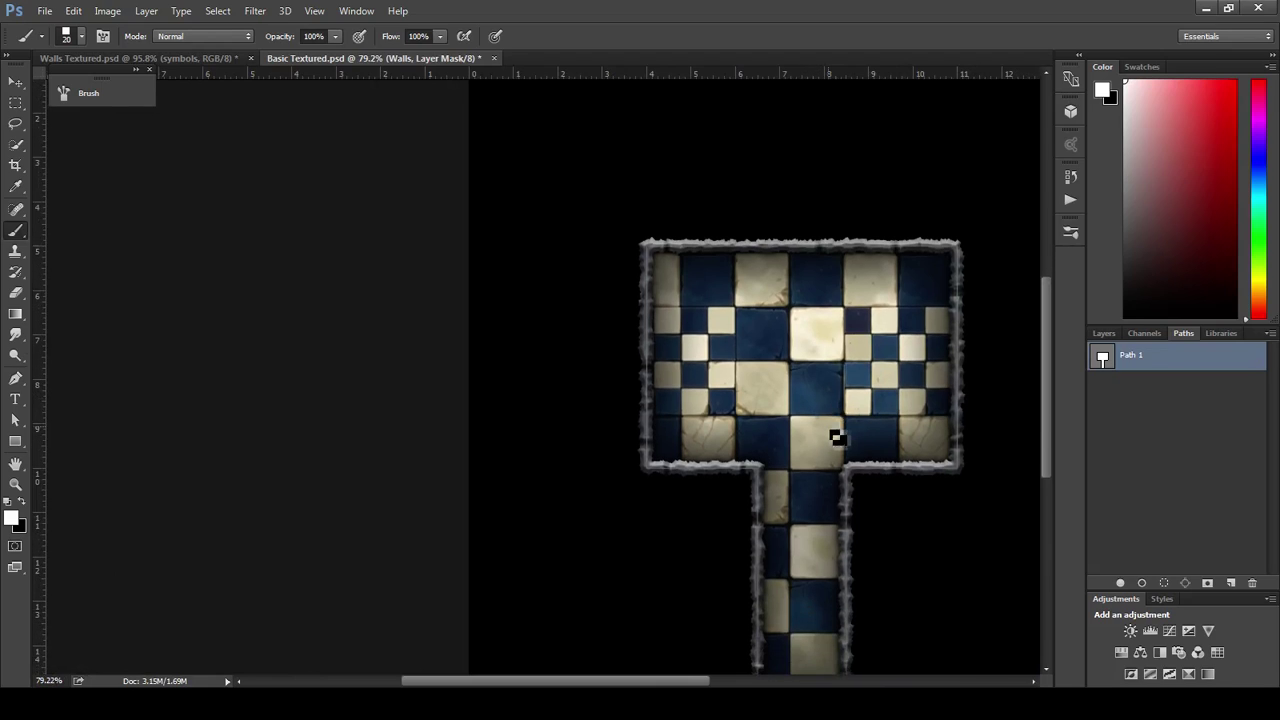
pyautogui.hscroll(5, 836, 437)
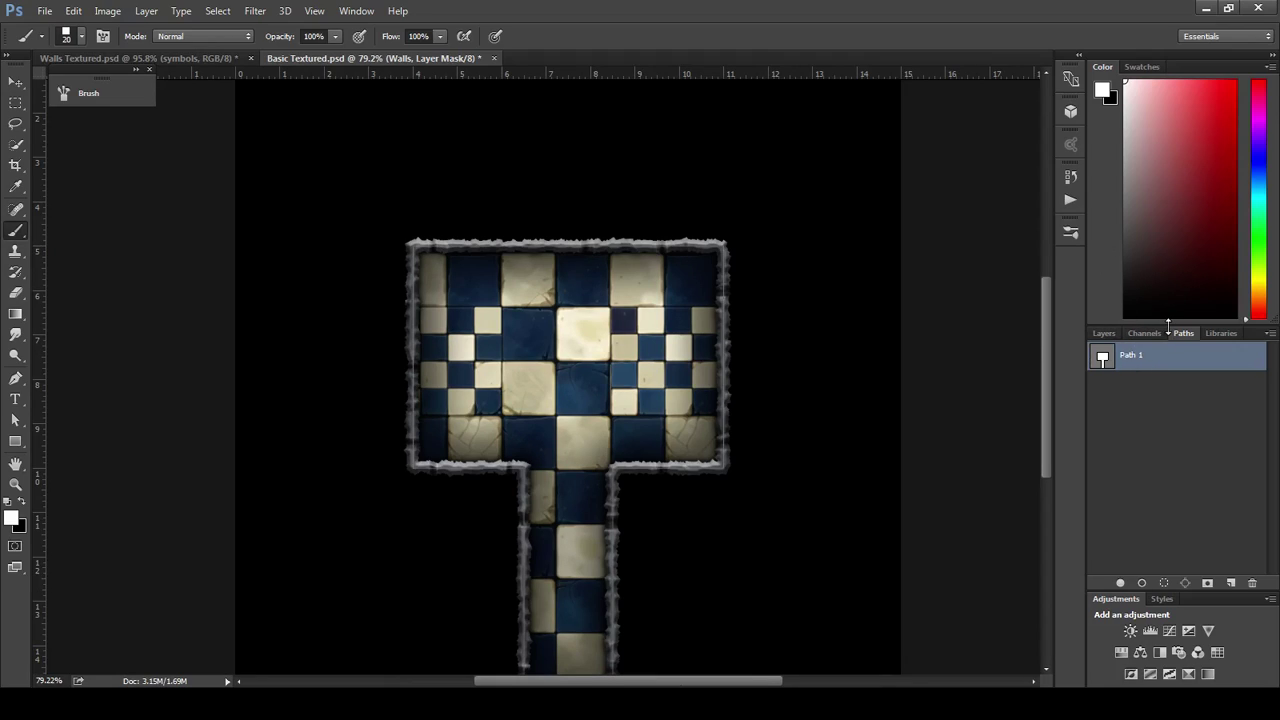
pyautogui.hotkey('ctrl', 'z')
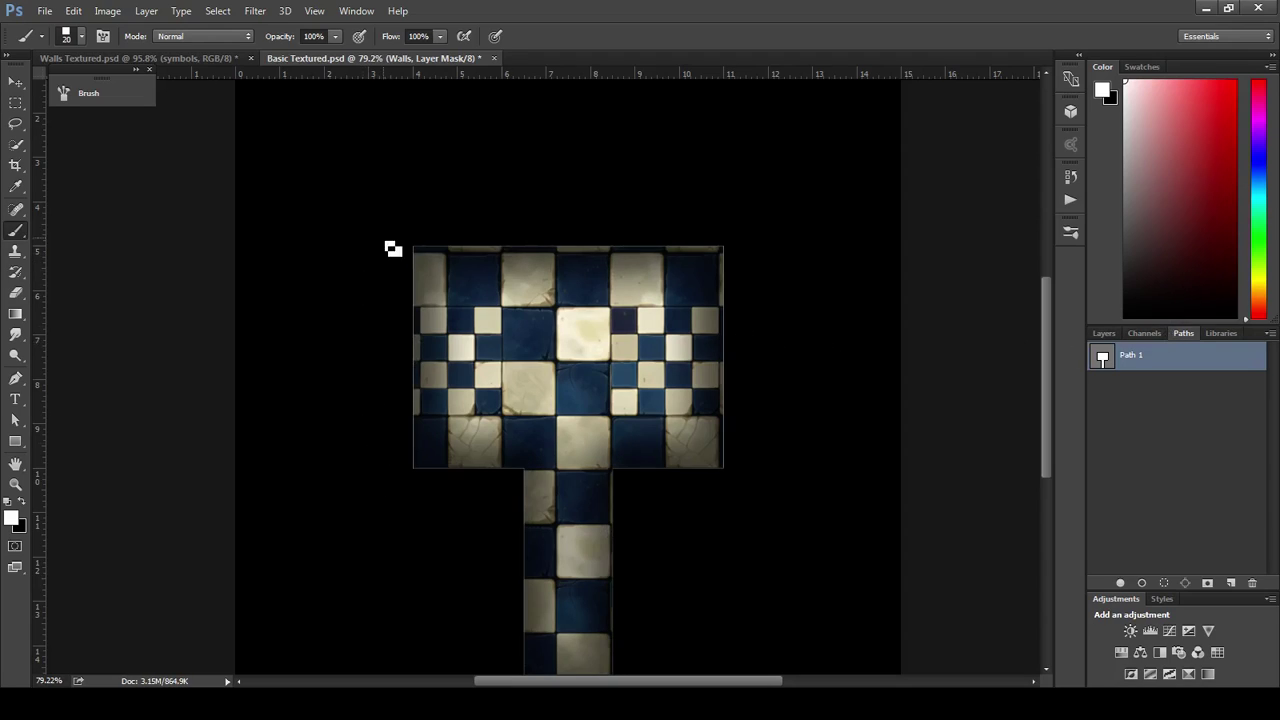
# Choose the hard round brush with 100% hardness and set its size to 10 px.
pyautogui.click(82, 36)
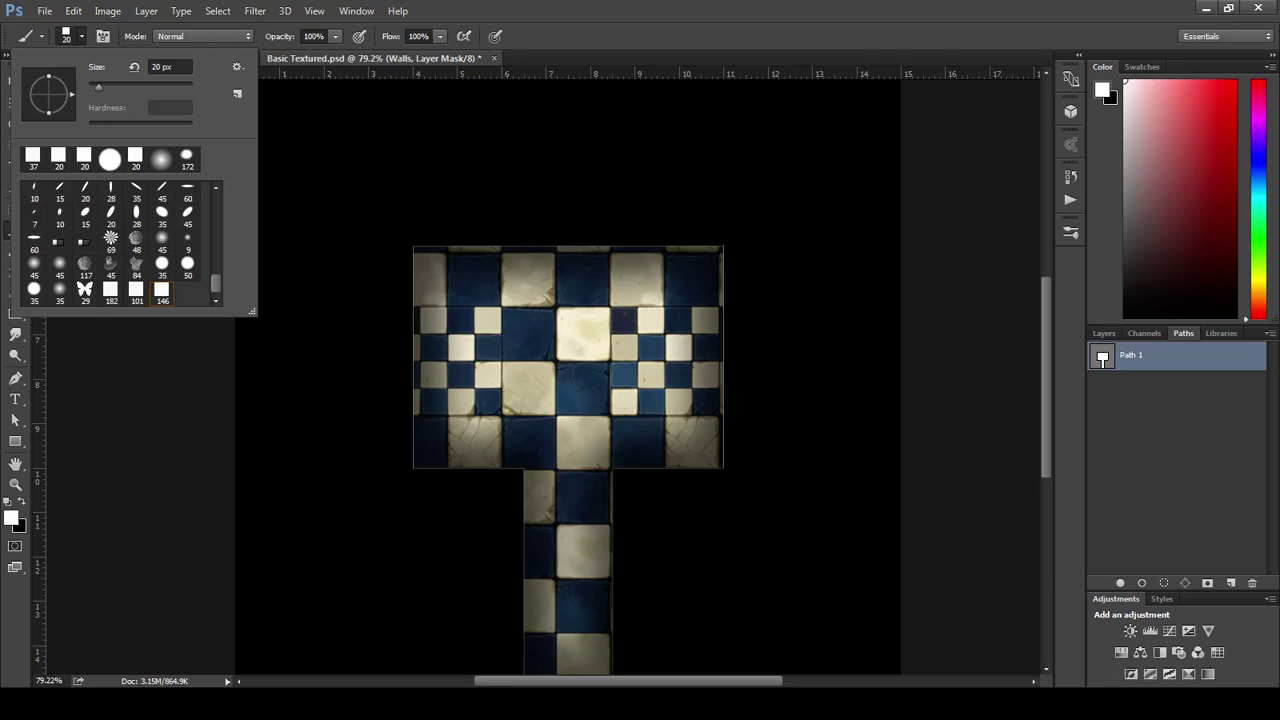
pyautogui.click(110, 158)
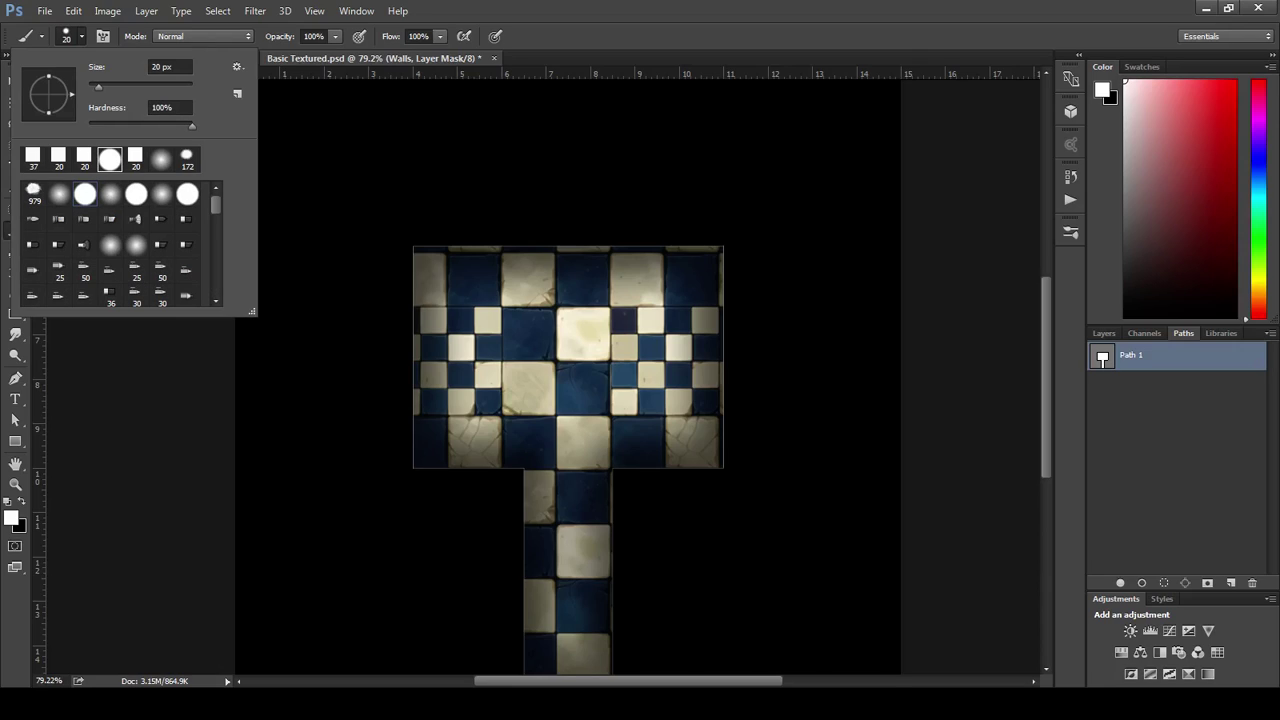
pyautogui.write('13')
pyautogui.press('Return')
# Stroke Path 1 on the Walls layer mask using the Brush tool without simulated pressure.
pyautogui.rightClick(1110, 357)
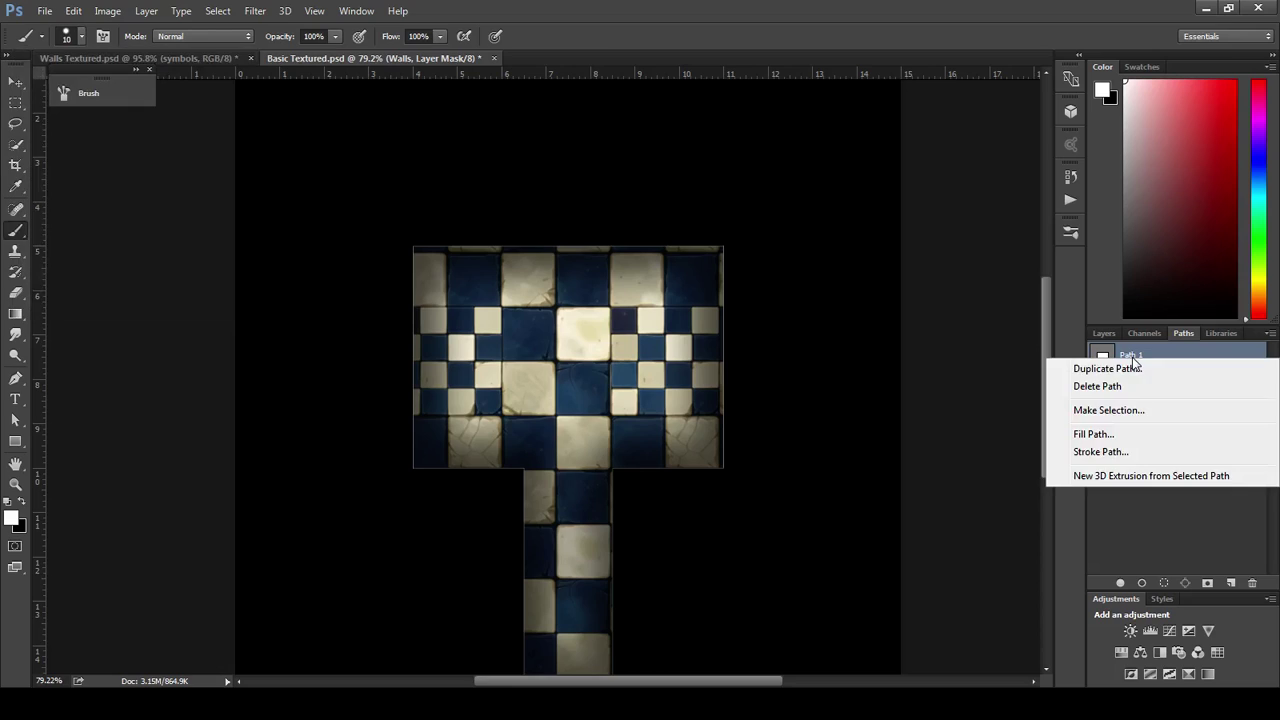
pyautogui.click(1110, 450)
pyautogui.click(814, 203)
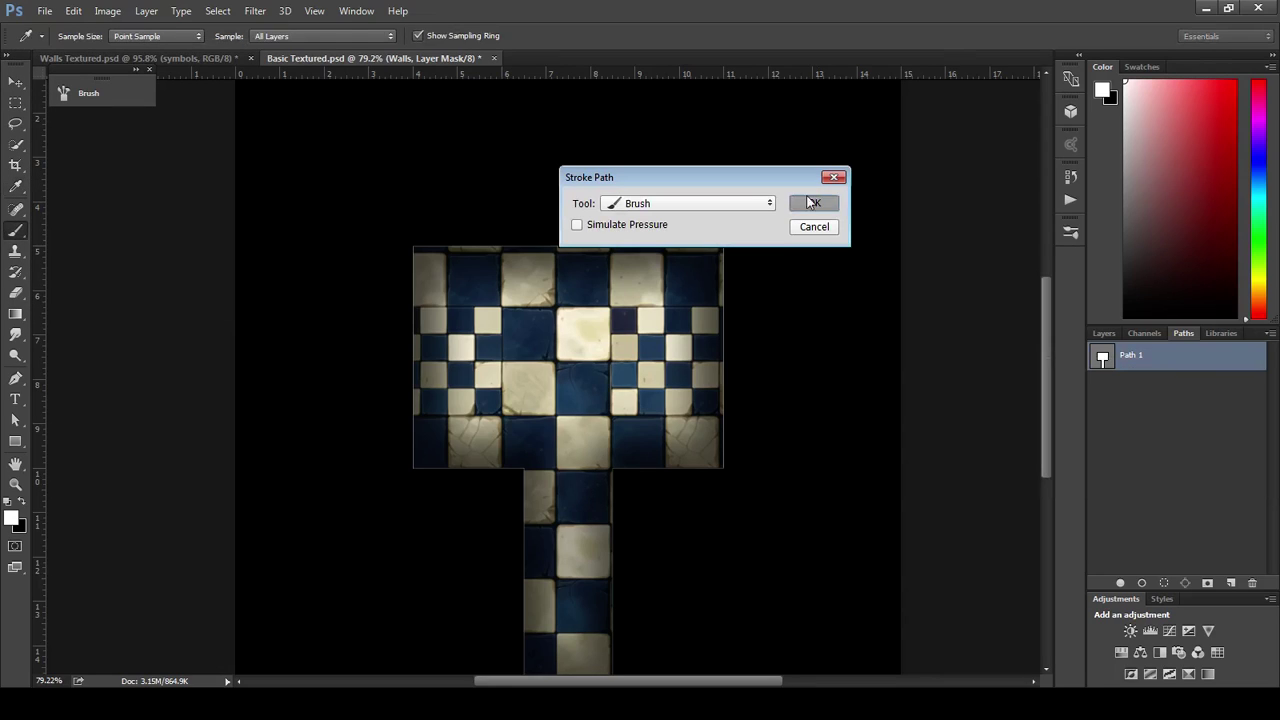
pyautogui.scroll(5, 720, 466)
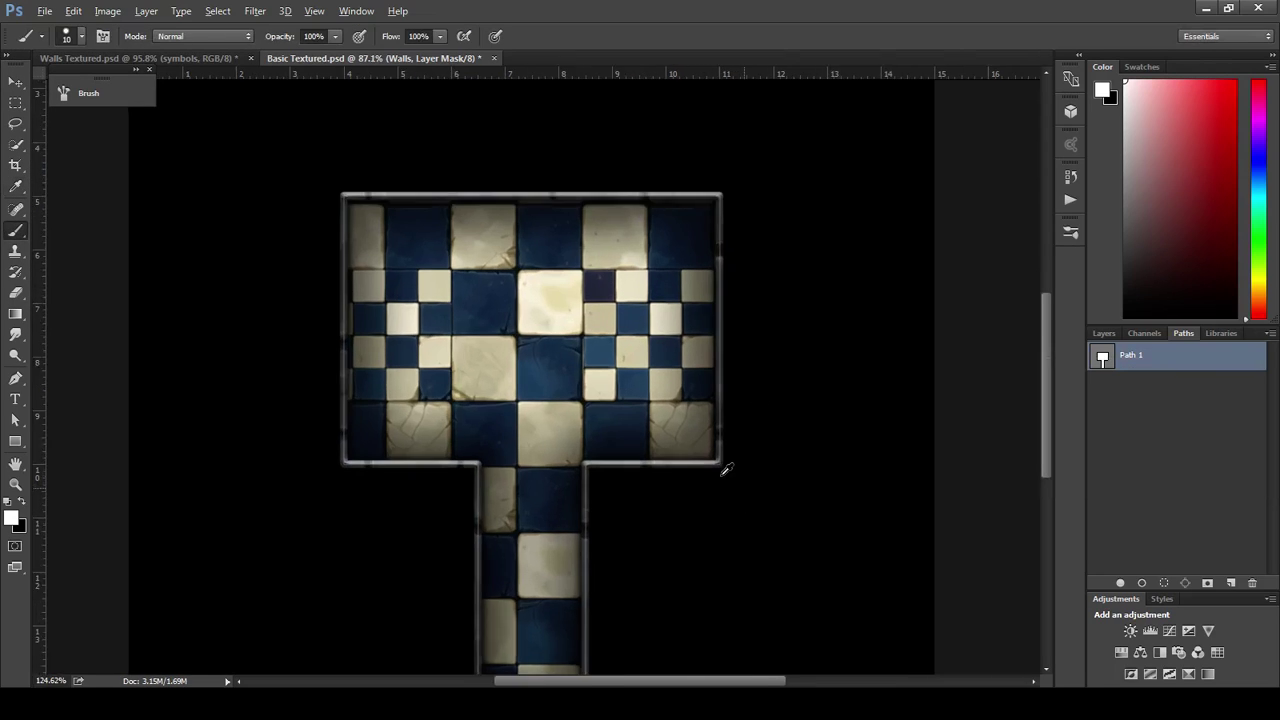
pyautogui.scroll(-3, 714, 458)
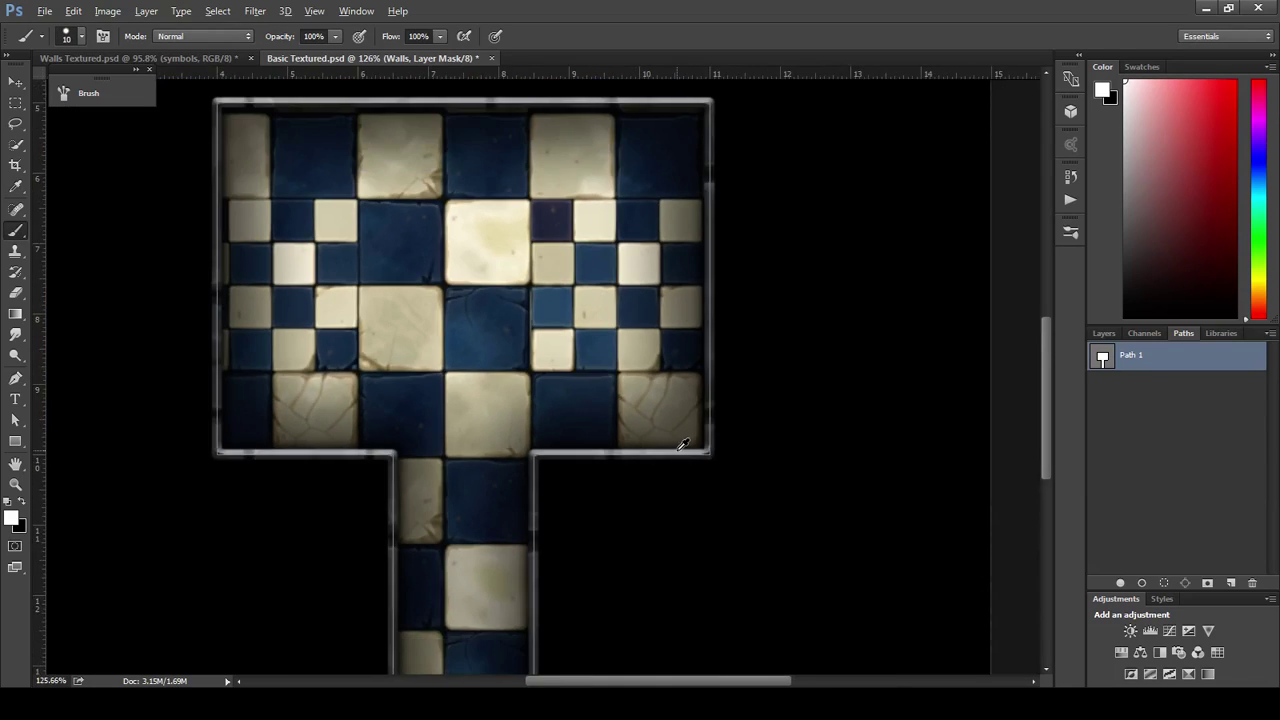
pyautogui.scroll(2, 700, 420)
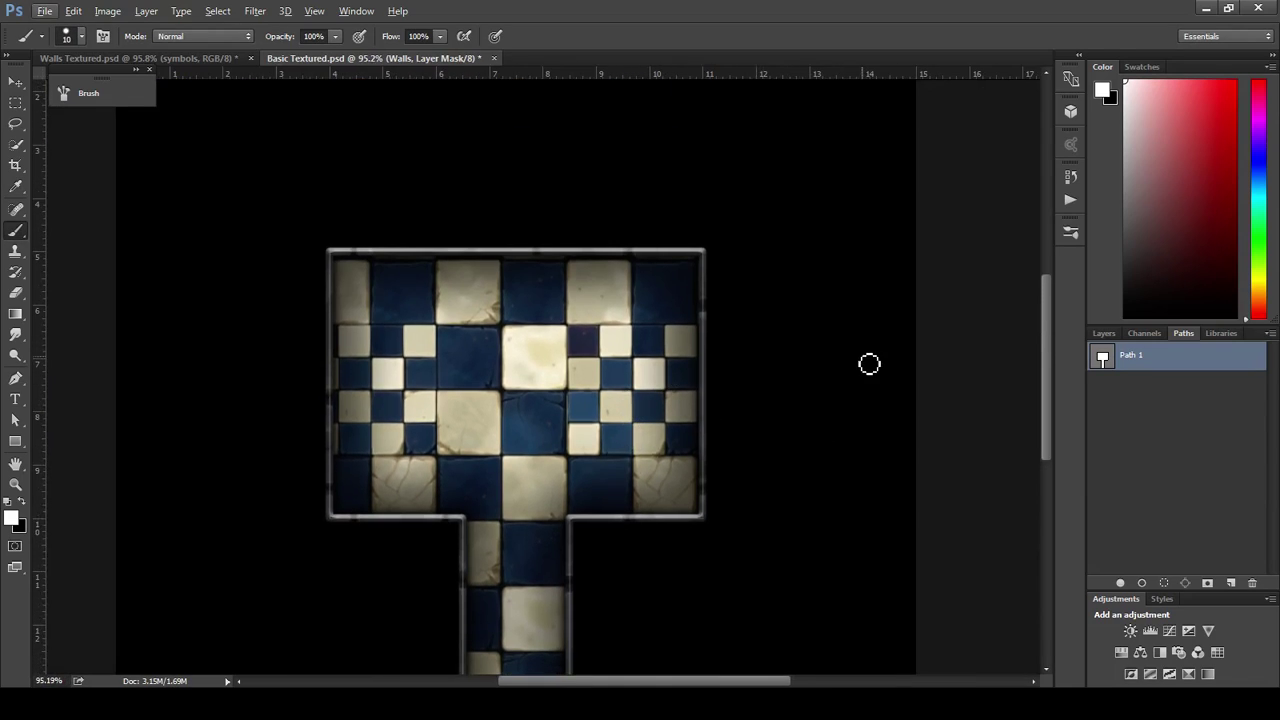
# Load the Walls layer mask as a selection outlining both edges of the walls.
pyautogui.click(1104, 334)
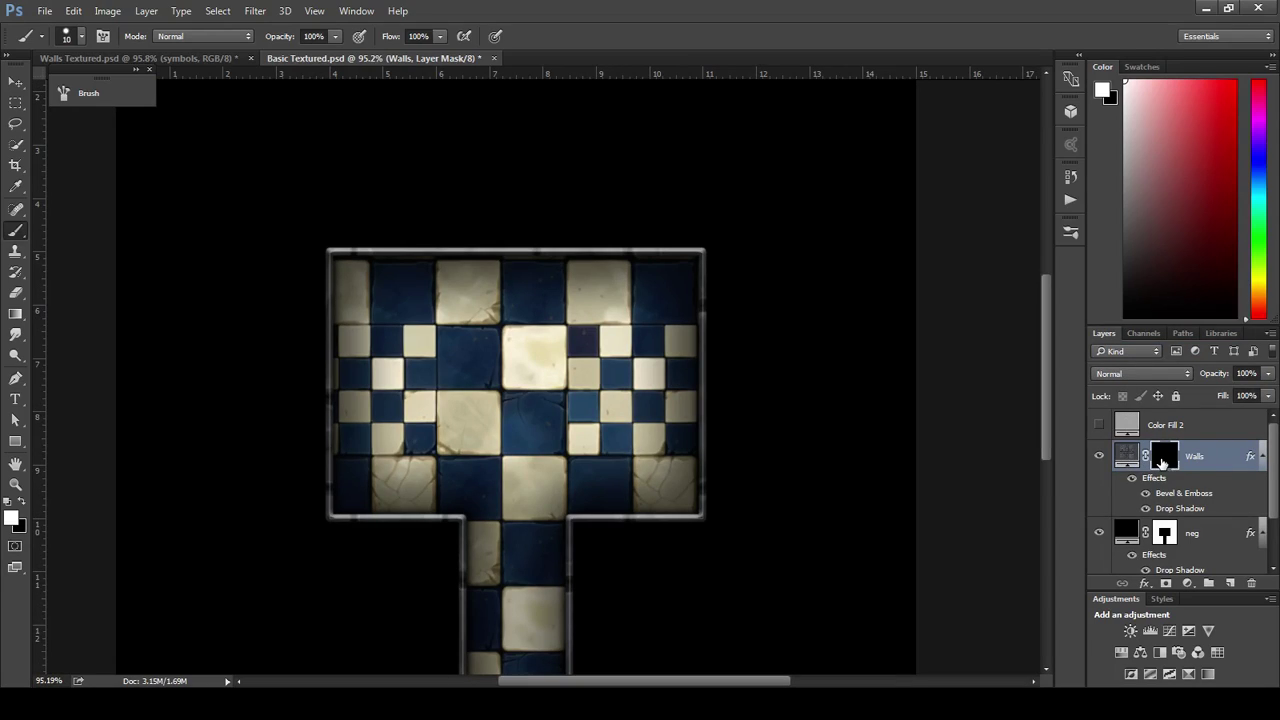
pyautogui.rightClick(1172, 462)
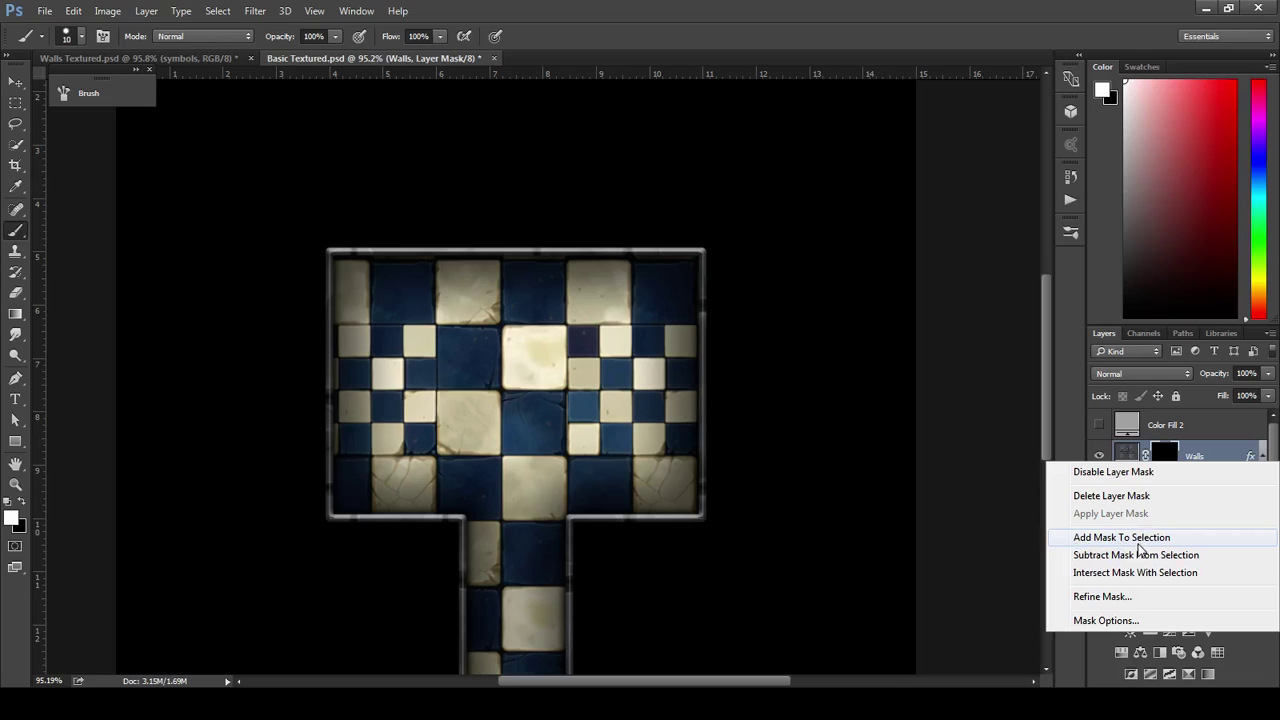
pyautogui.click(1137, 545)
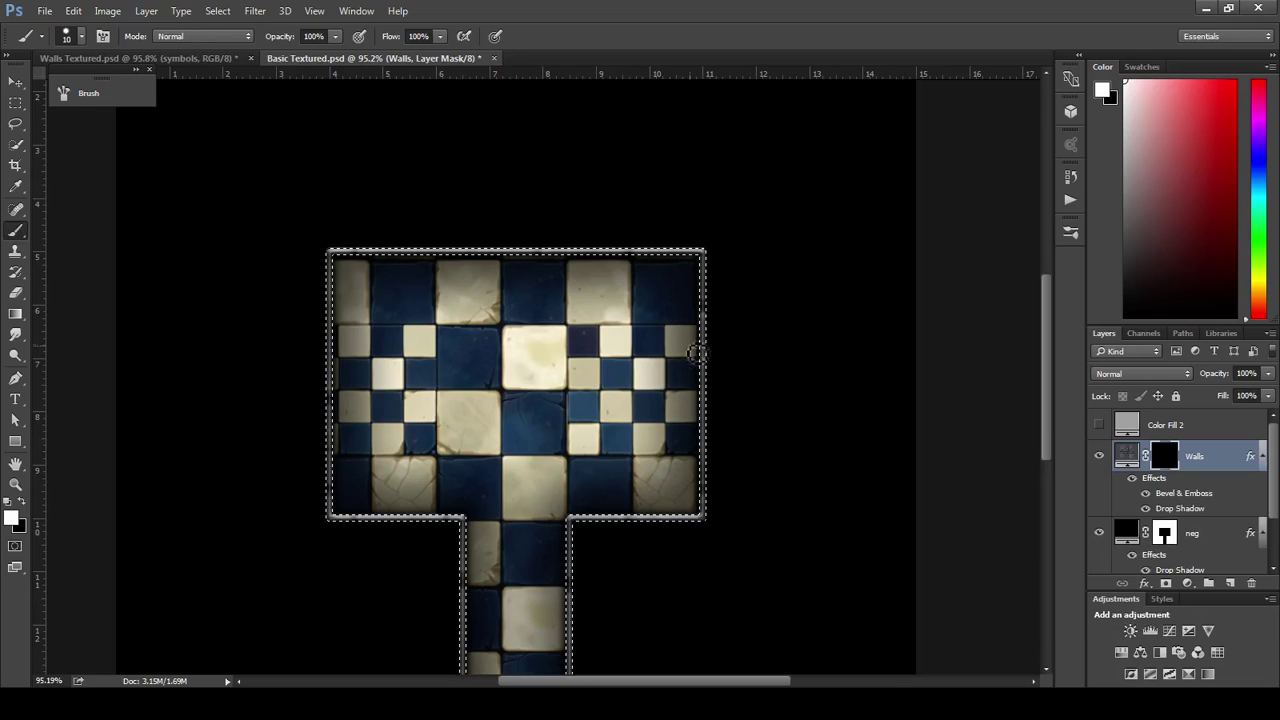
pyautogui.scroll(-2, 734, 509)
pyautogui.scroll(1, 655, 478)
pyautogui.scroll(4, 670, 480)
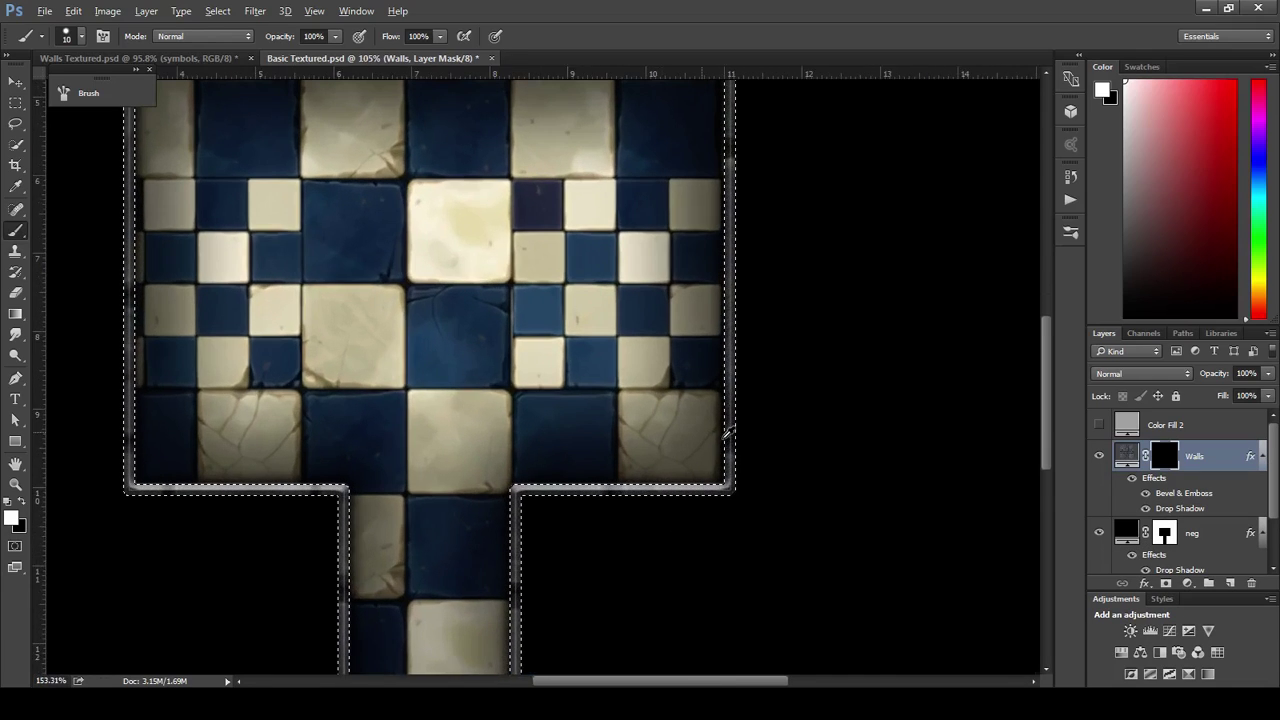
pyautogui.scroll(-3, 610, 474)
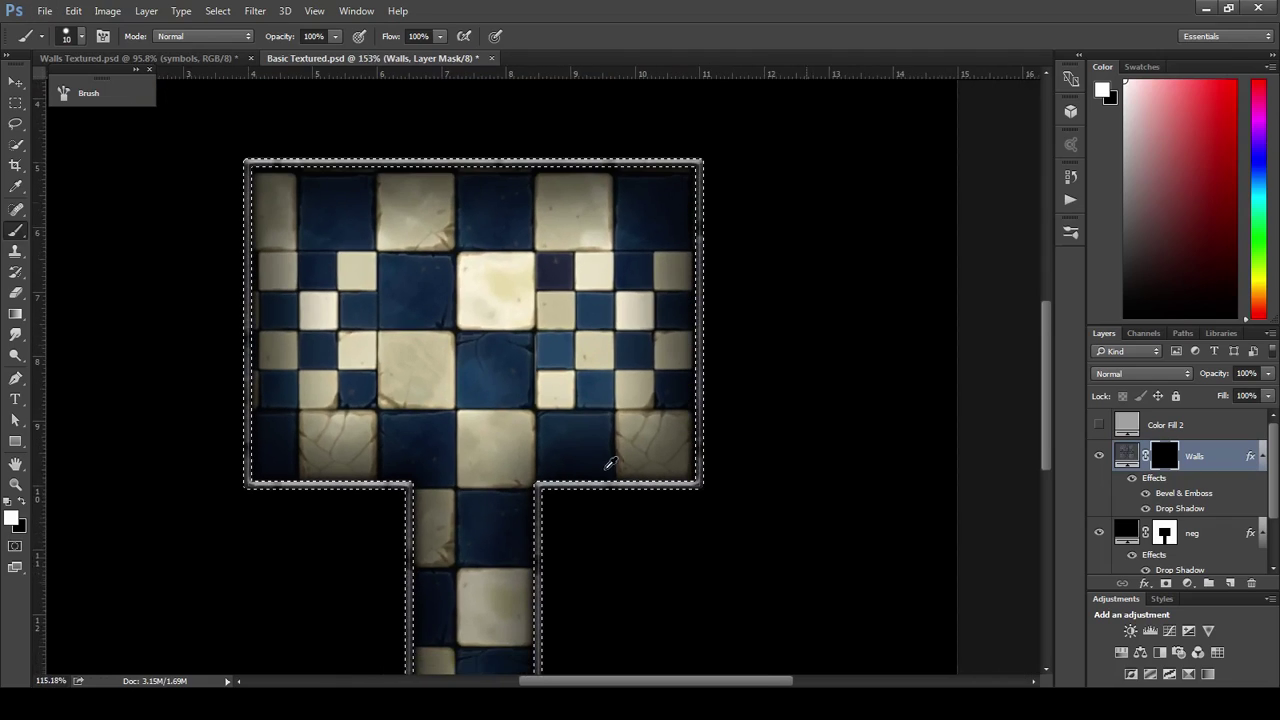
# Convert the wall selection into a work path and save it as Path 2.
pyautogui.click(1182, 334)
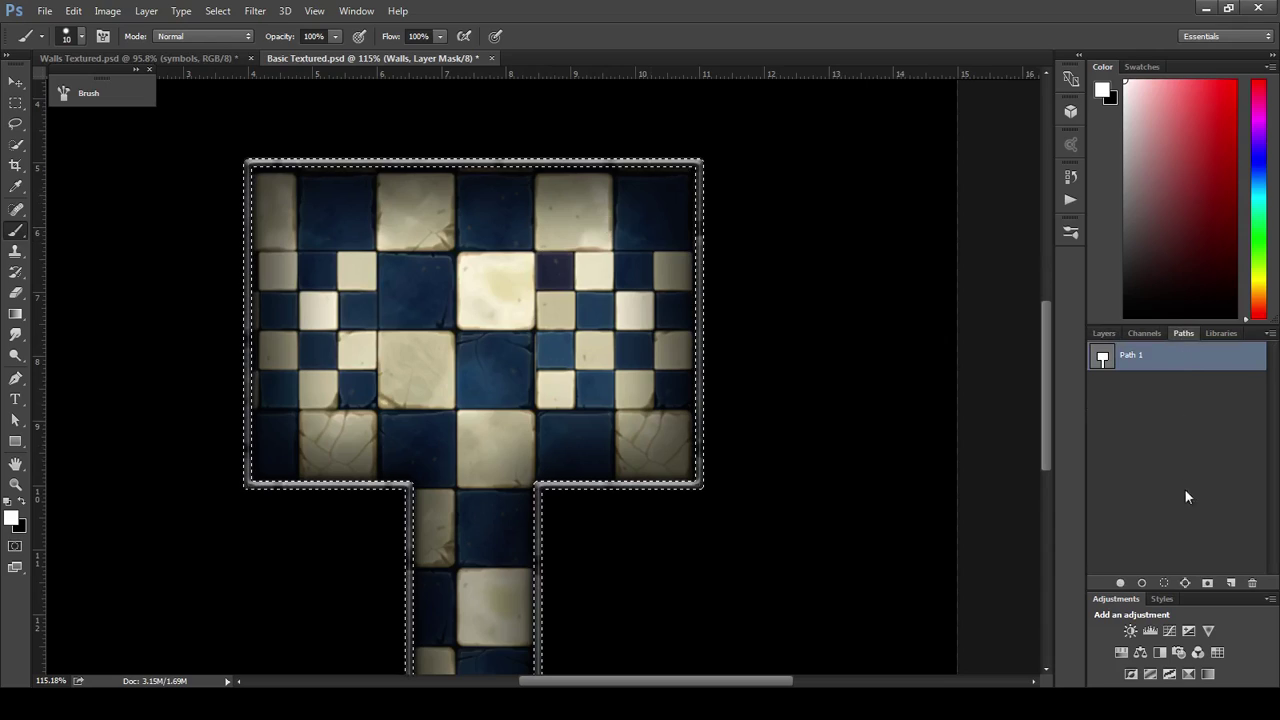
pyautogui.click(1185, 584)
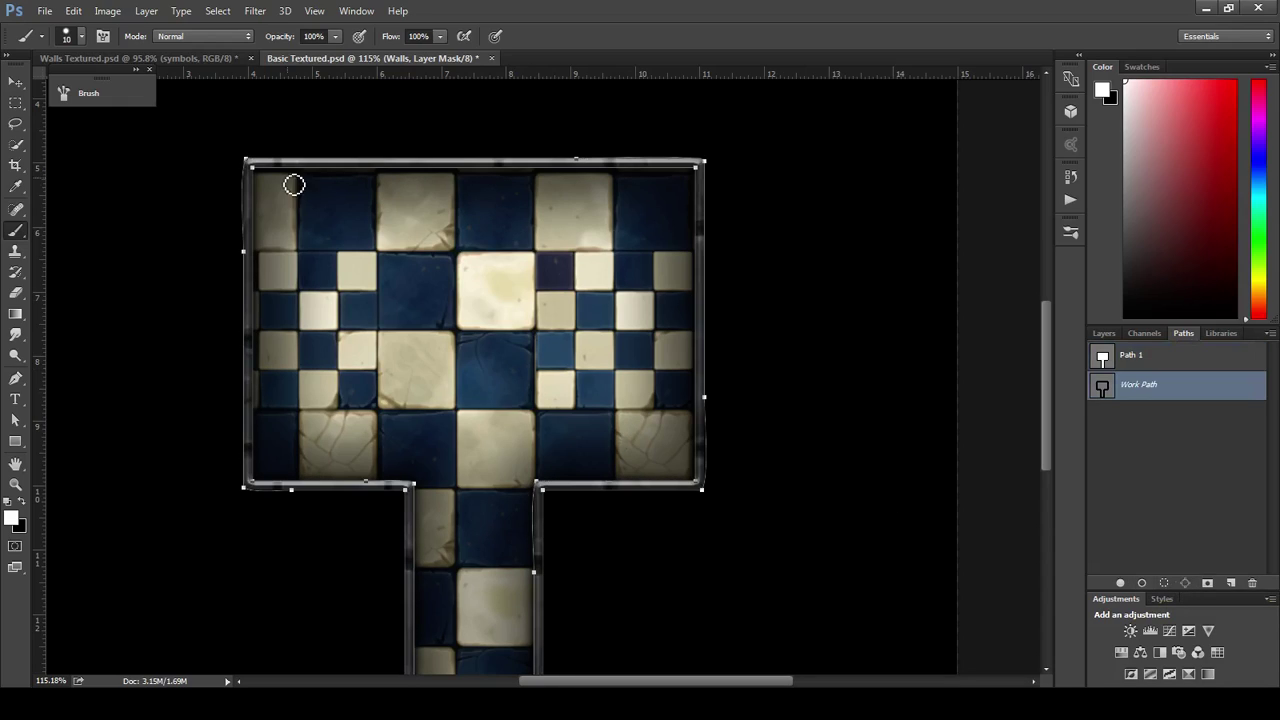
pyautogui.doubleClick(1137, 389)
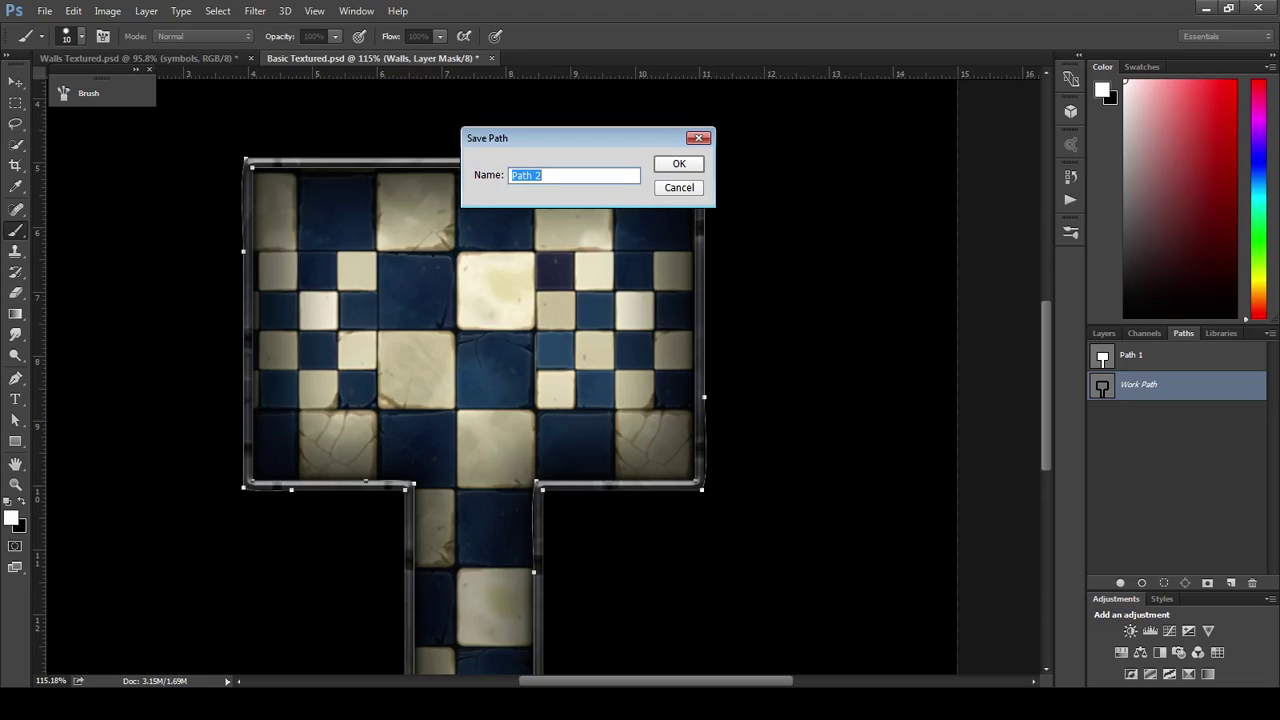
pyautogui.press('Return')
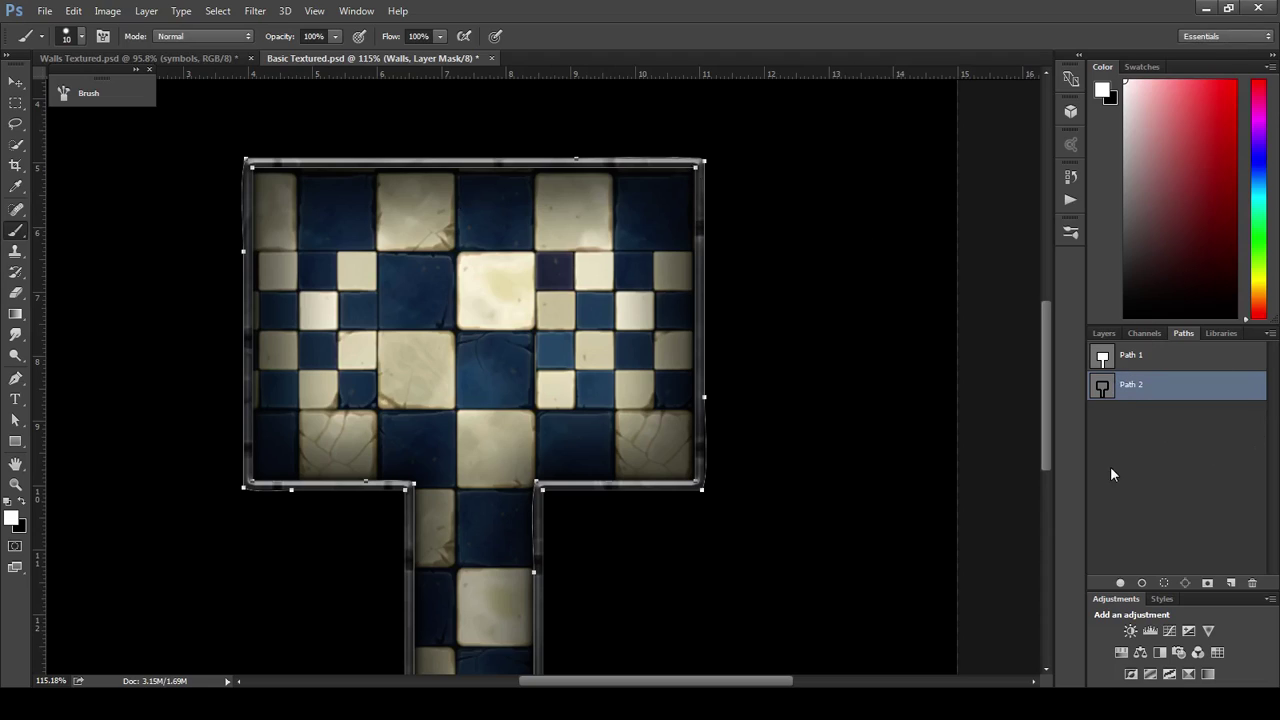
# Choose the 20 px square brush with shape dynamics and scattering, and reduce its tip size to 9 px.
pyautogui.scroll(-2, 689, 471)
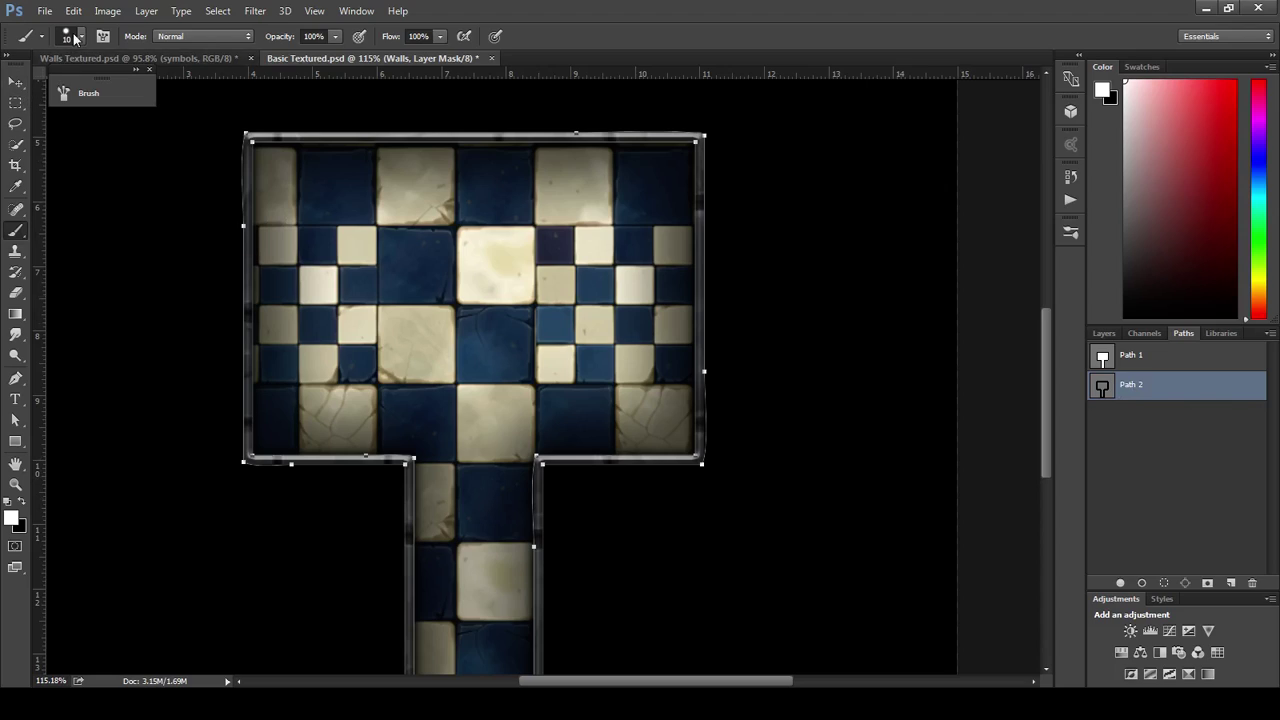
pyautogui.click(74, 38)
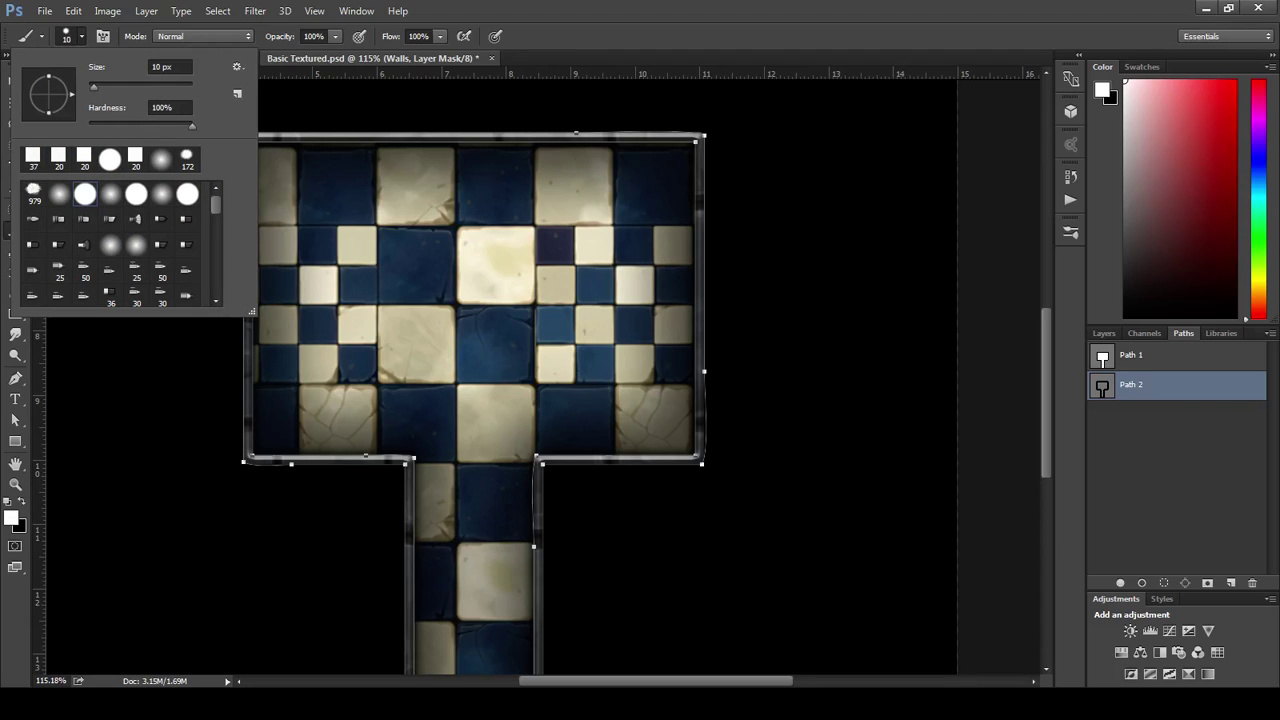
pyautogui.click(59, 158)
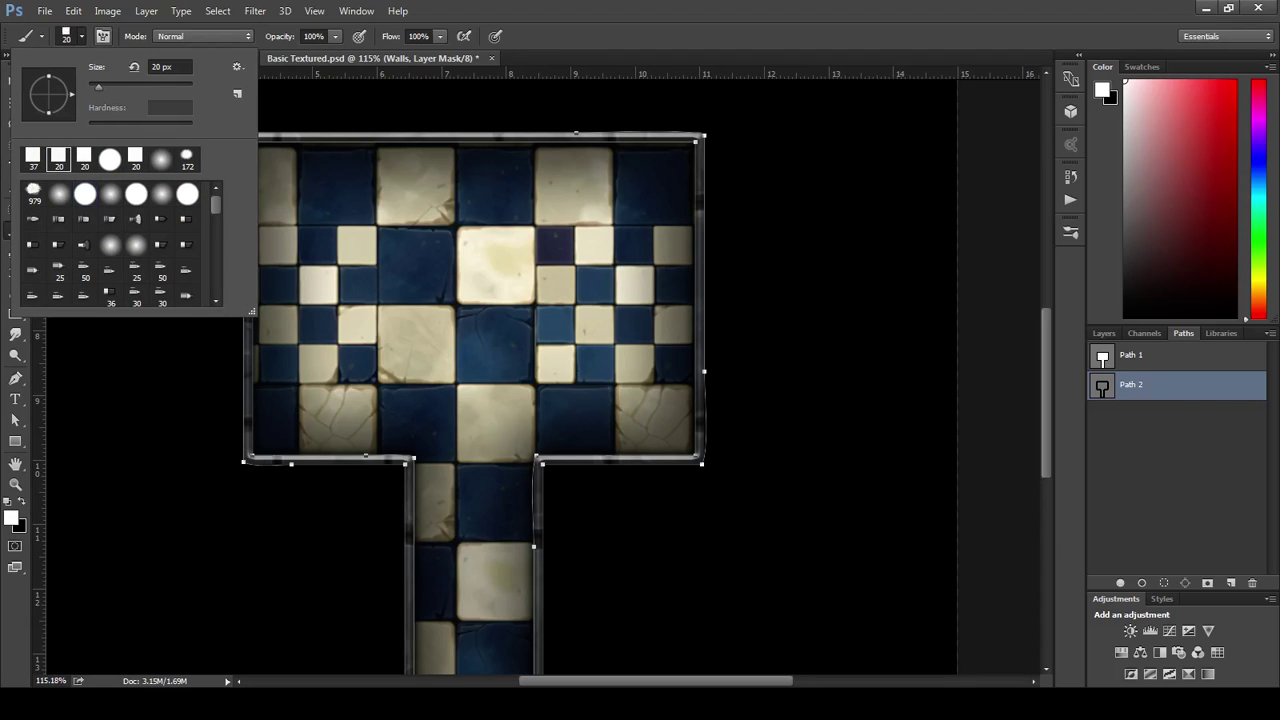
pyautogui.click(103, 36)
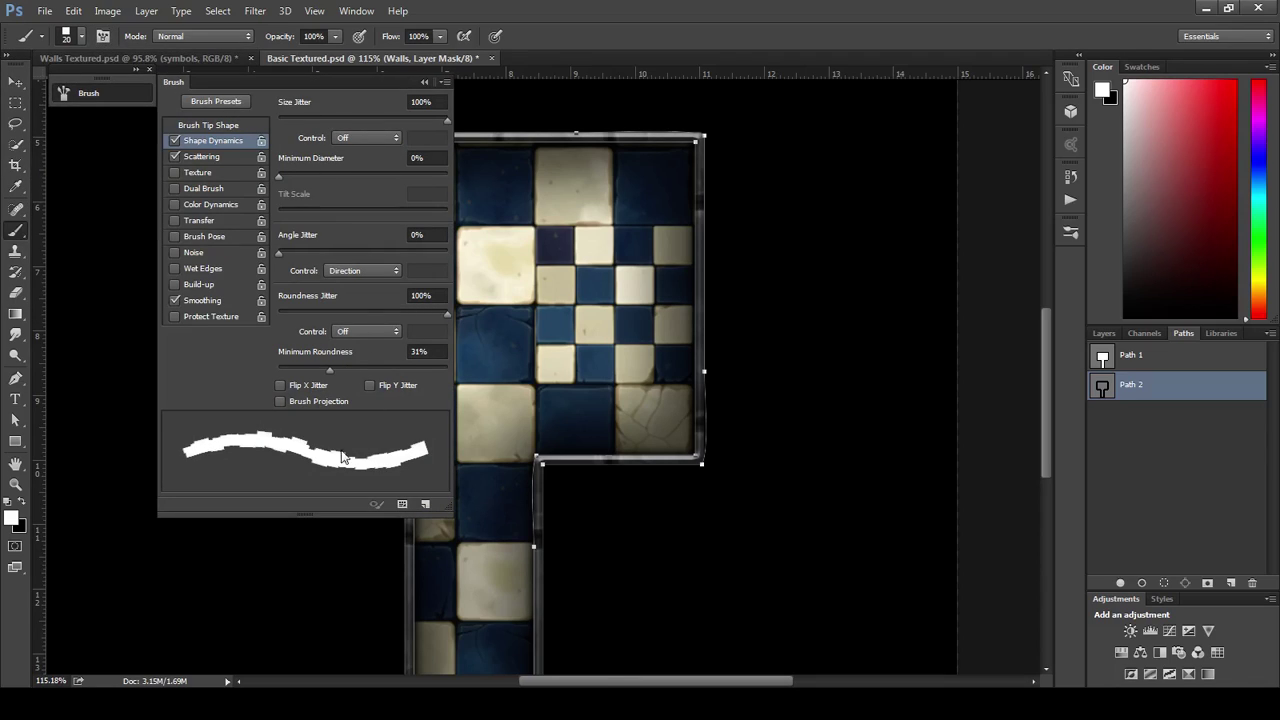
pyautogui.click(206, 125)
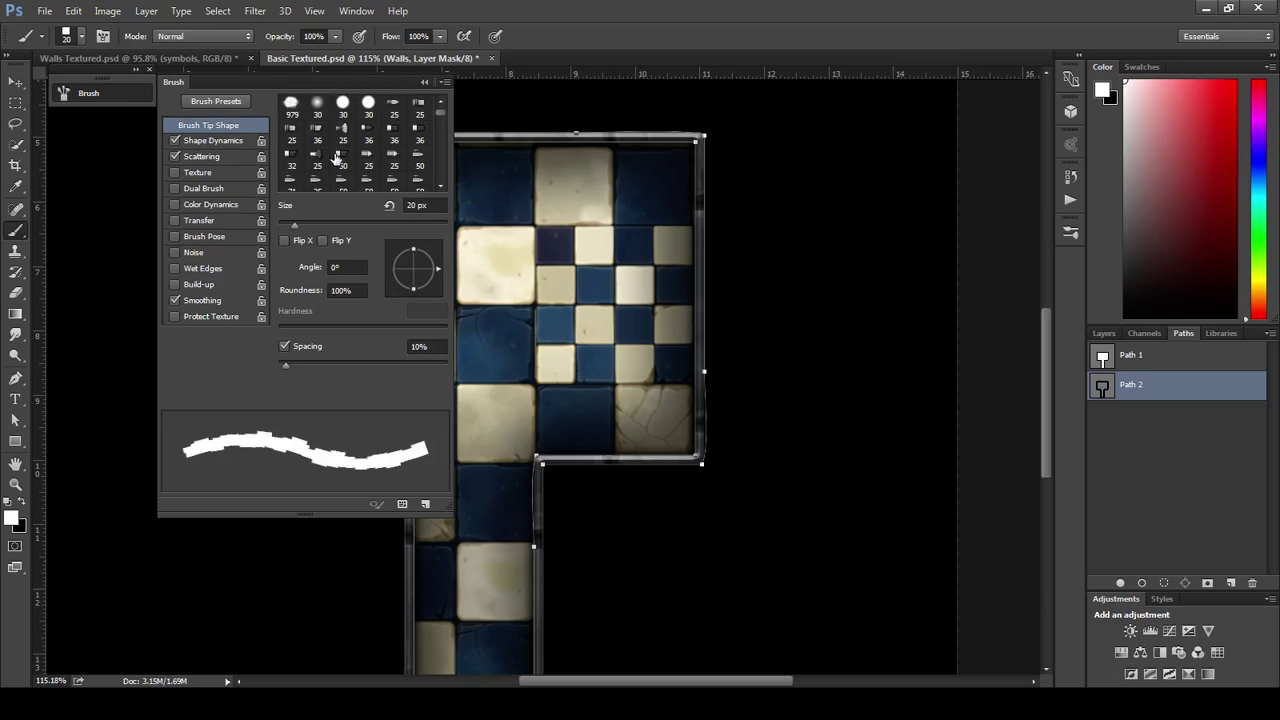
pyautogui.moveTo(293, 223); pyautogui.dragTo(285, 224)
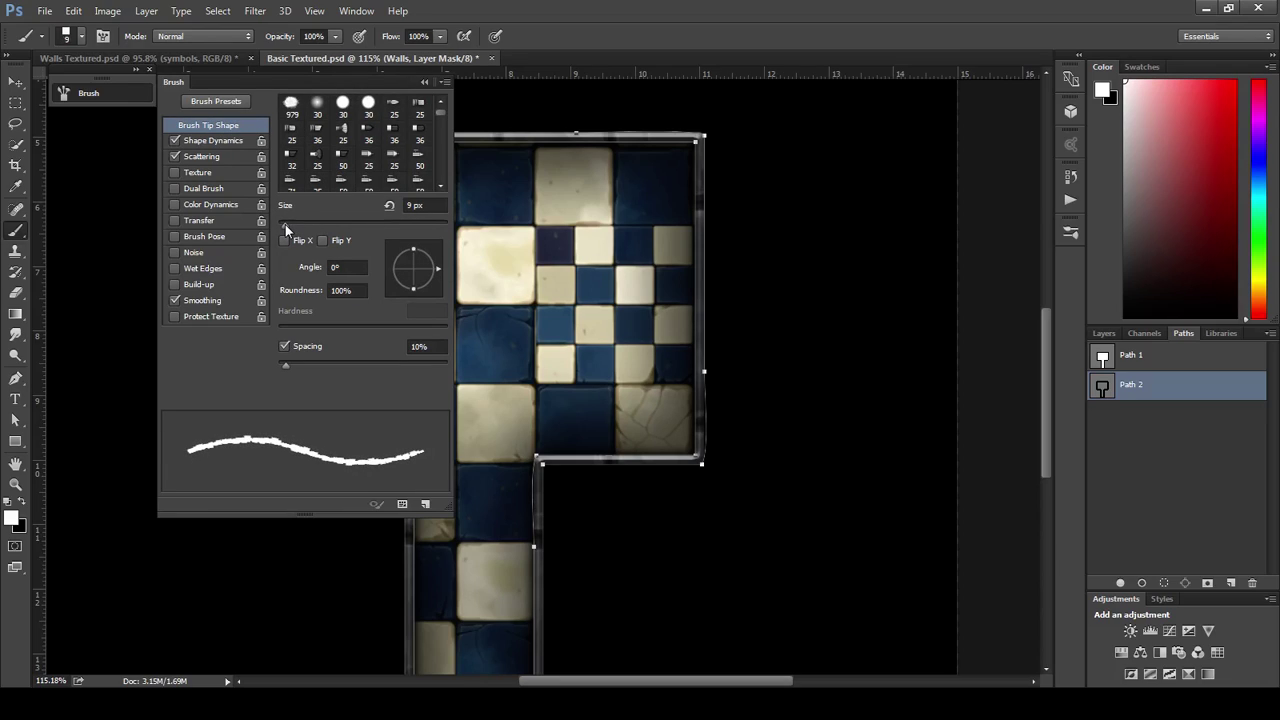
pyautogui.click(424, 82)
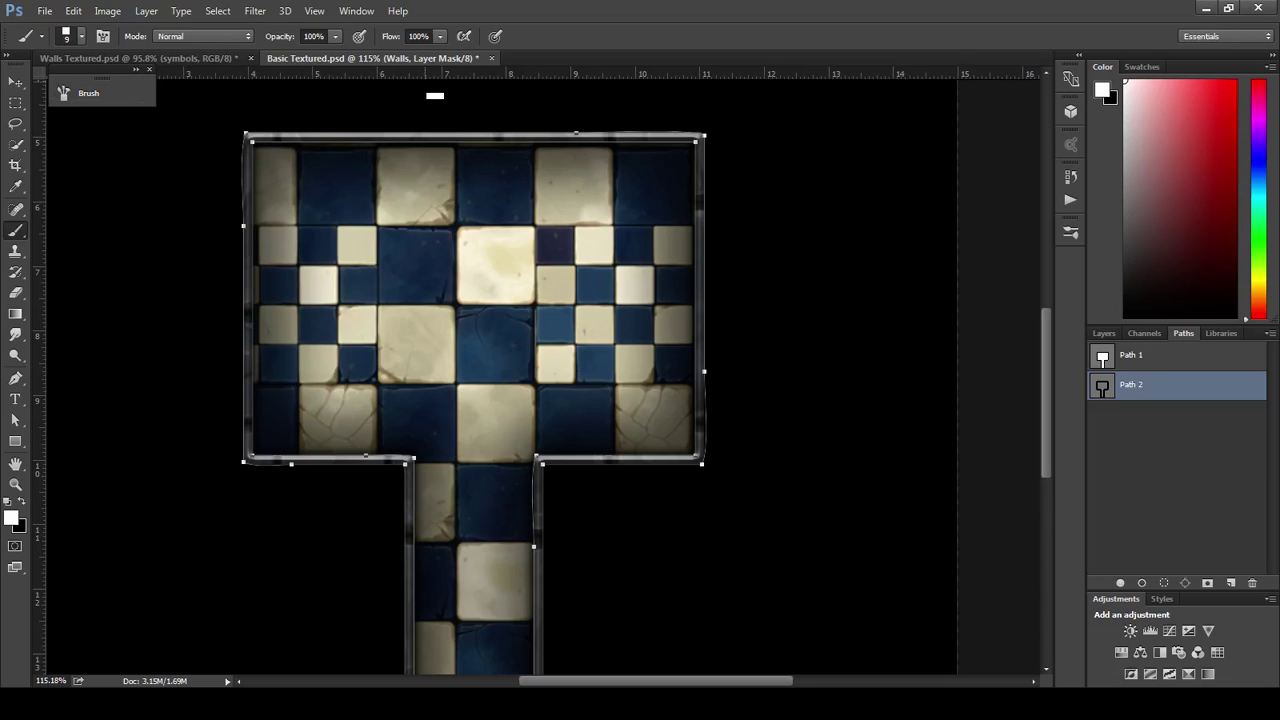
# Stroke Path 2 with the square brush without simulated pressure, and deselect the path.
pyautogui.rightClick(1135, 392)
pyautogui.click(1112, 486)
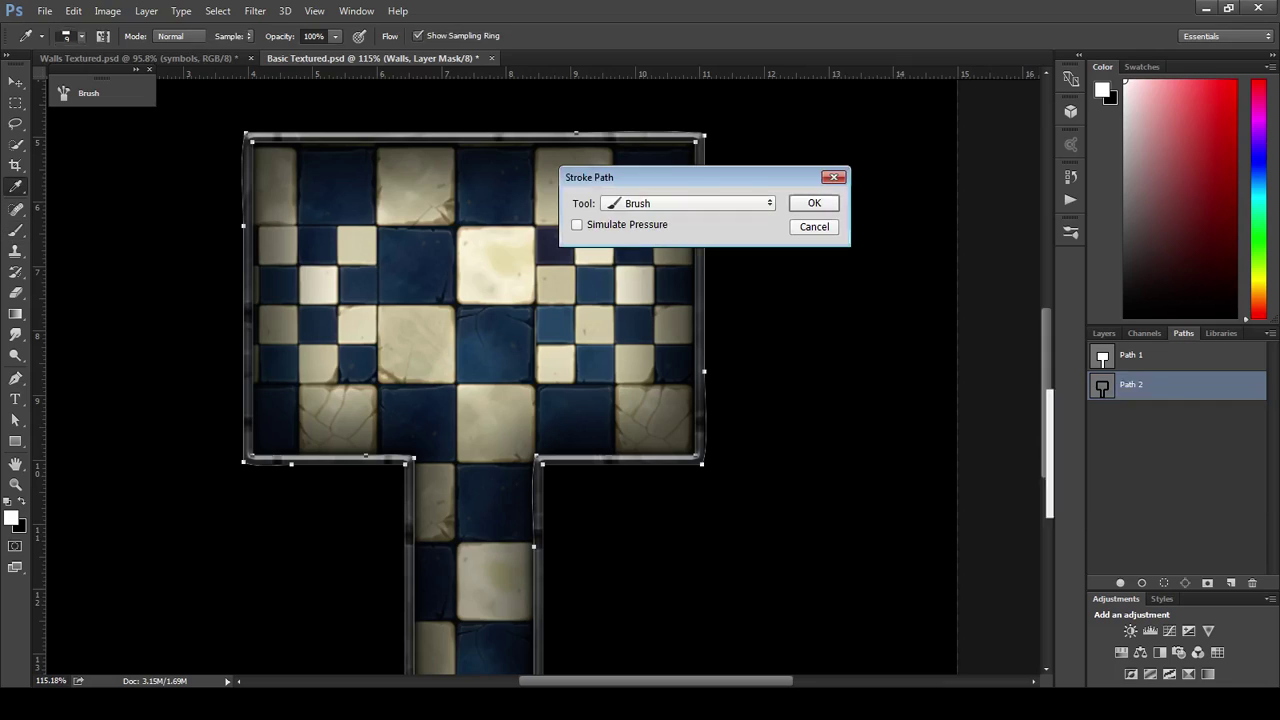
pyautogui.click(818, 204)
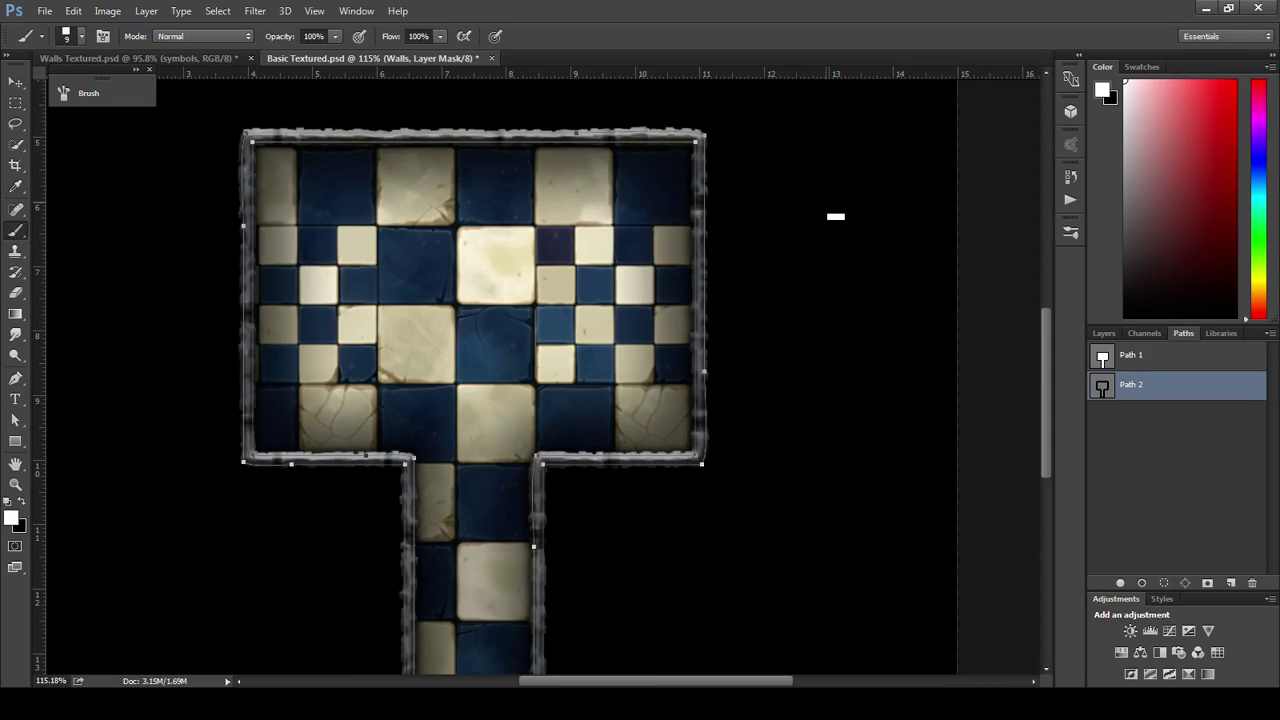
pyautogui.click(1143, 478)
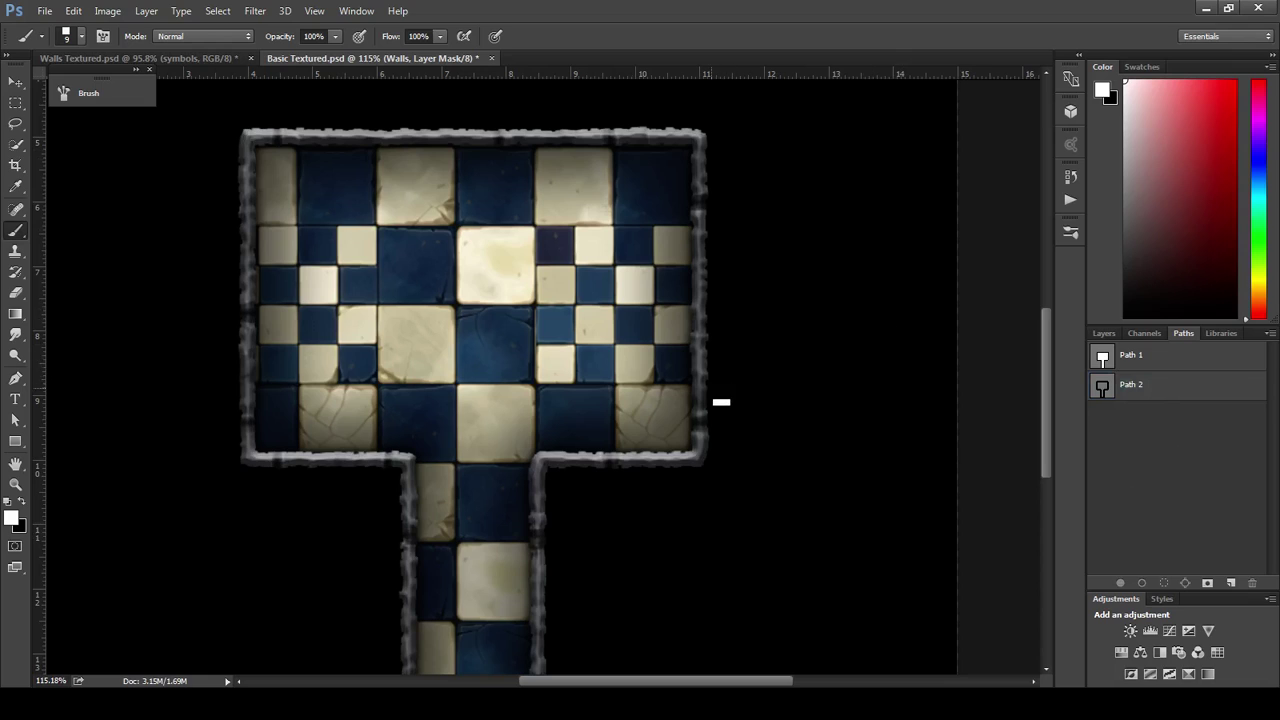
# Examine the rough wall edges up close around the room's corners, sides and corridor entrance.
pyautogui.scroll(1, 706, 394)
pyautogui.scroll(5, 706, 394)
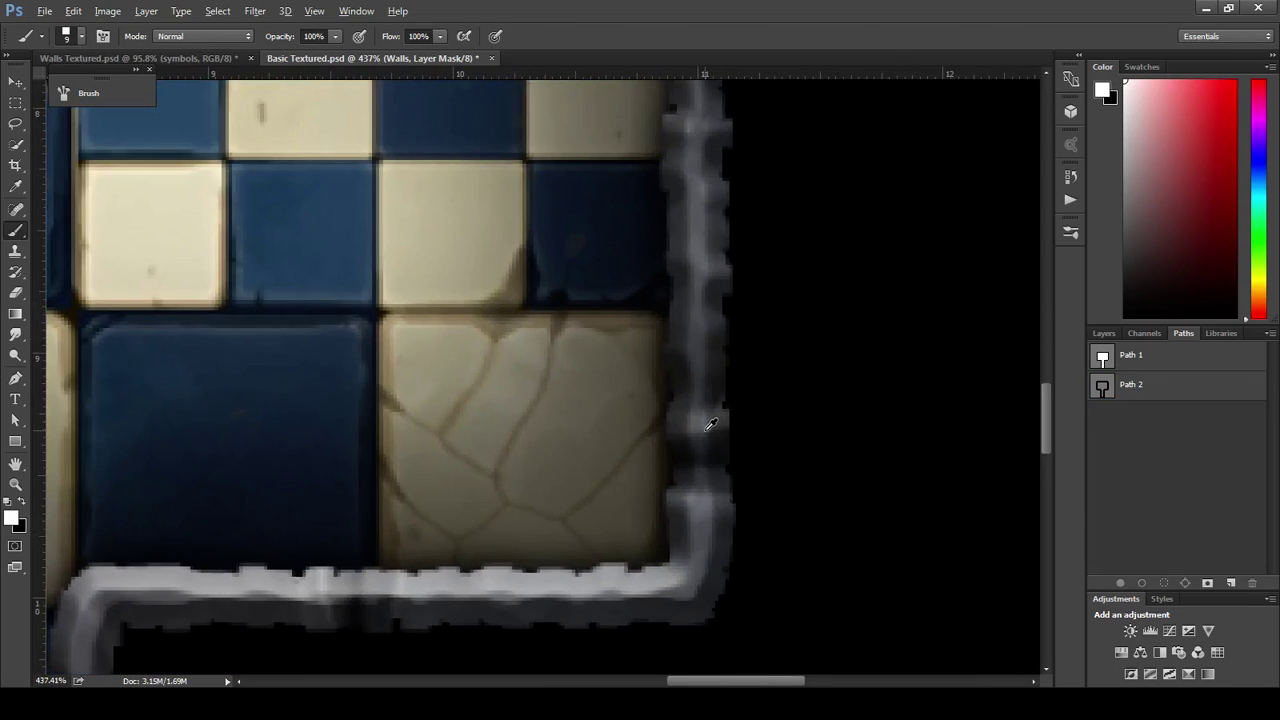
pyautogui.scroll(5, 697, 312)
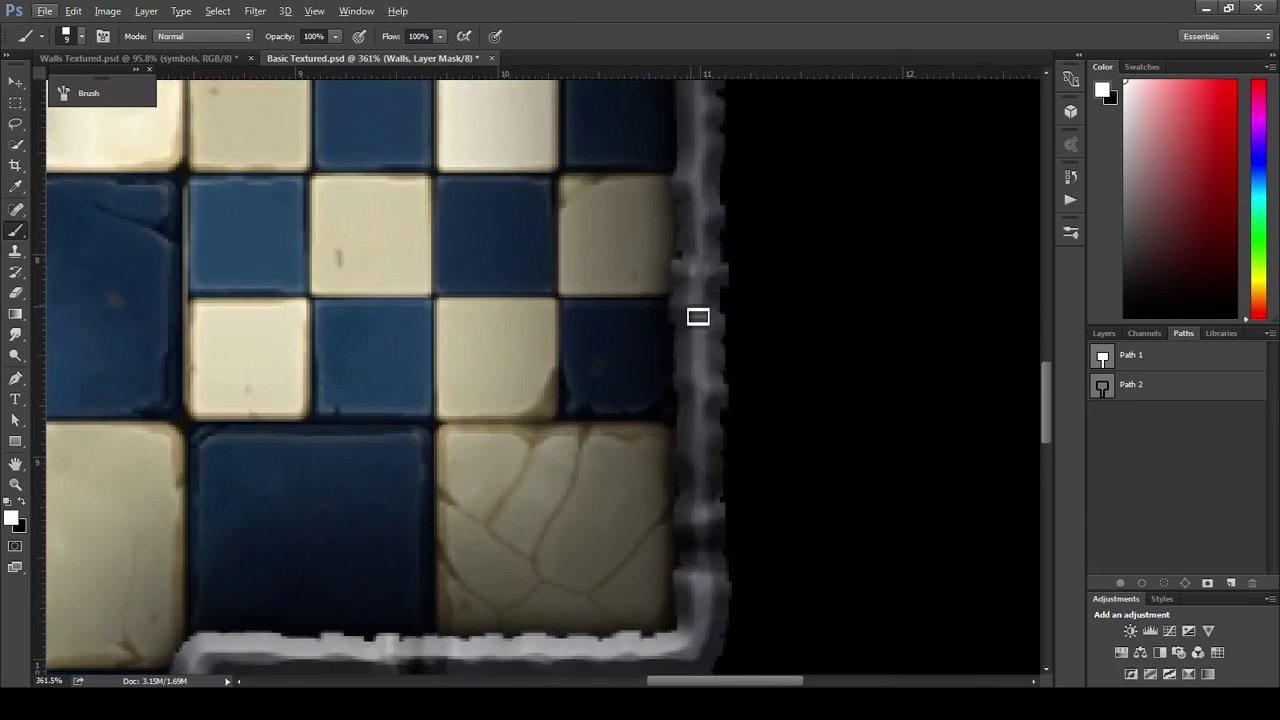
pyautogui.scroll(15, 700, 314)
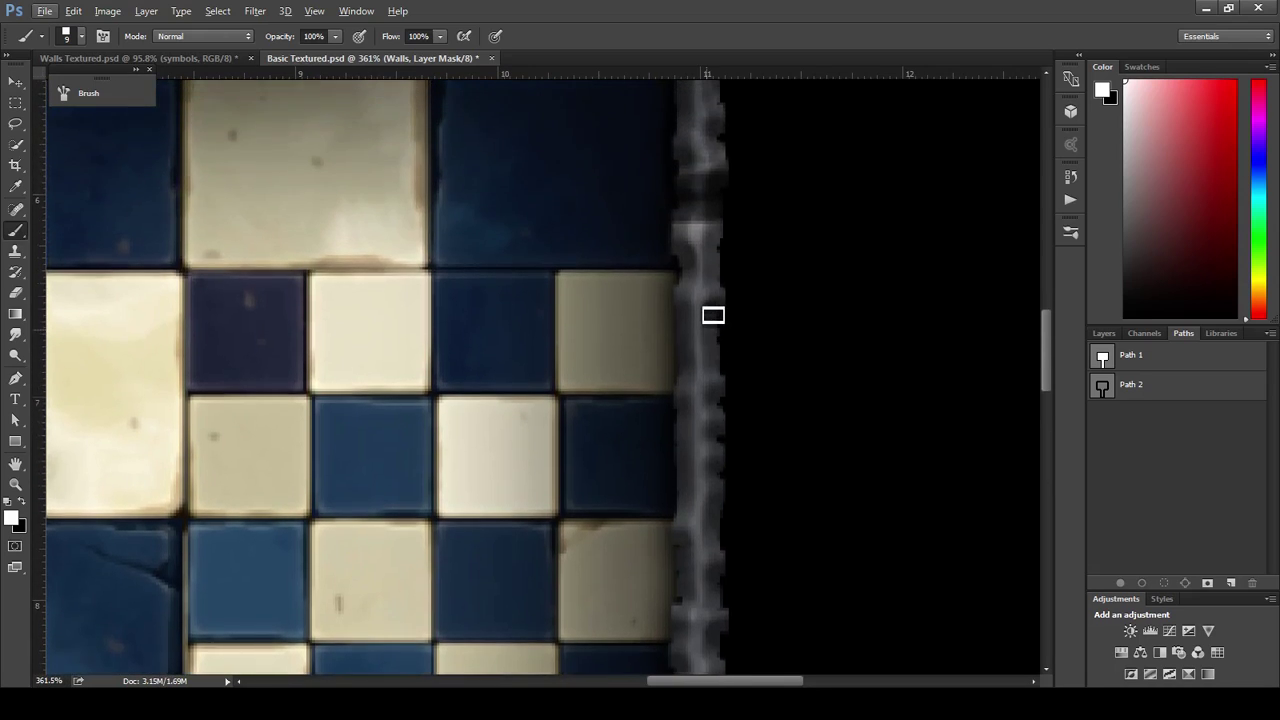
pyautogui.scroll(8, 700, 316)
pyautogui.scroll(2, 449, 294)
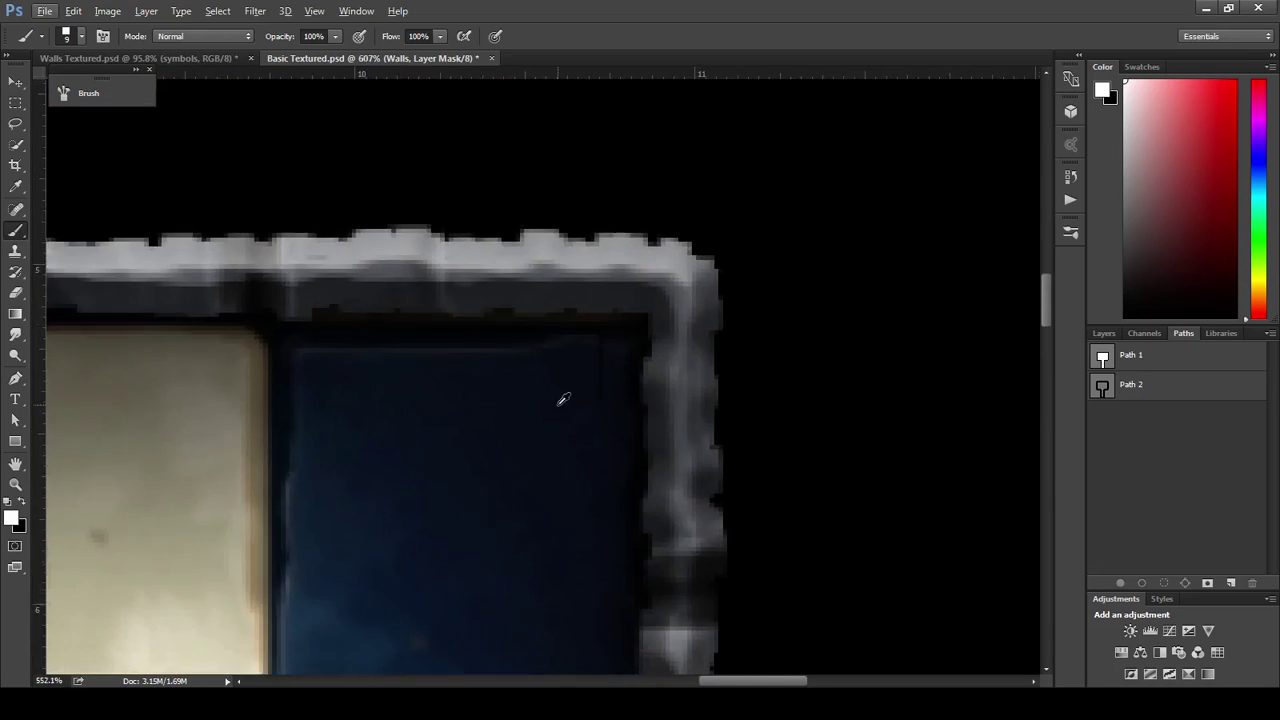
pyautogui.hscroll(-5, 401, 331)
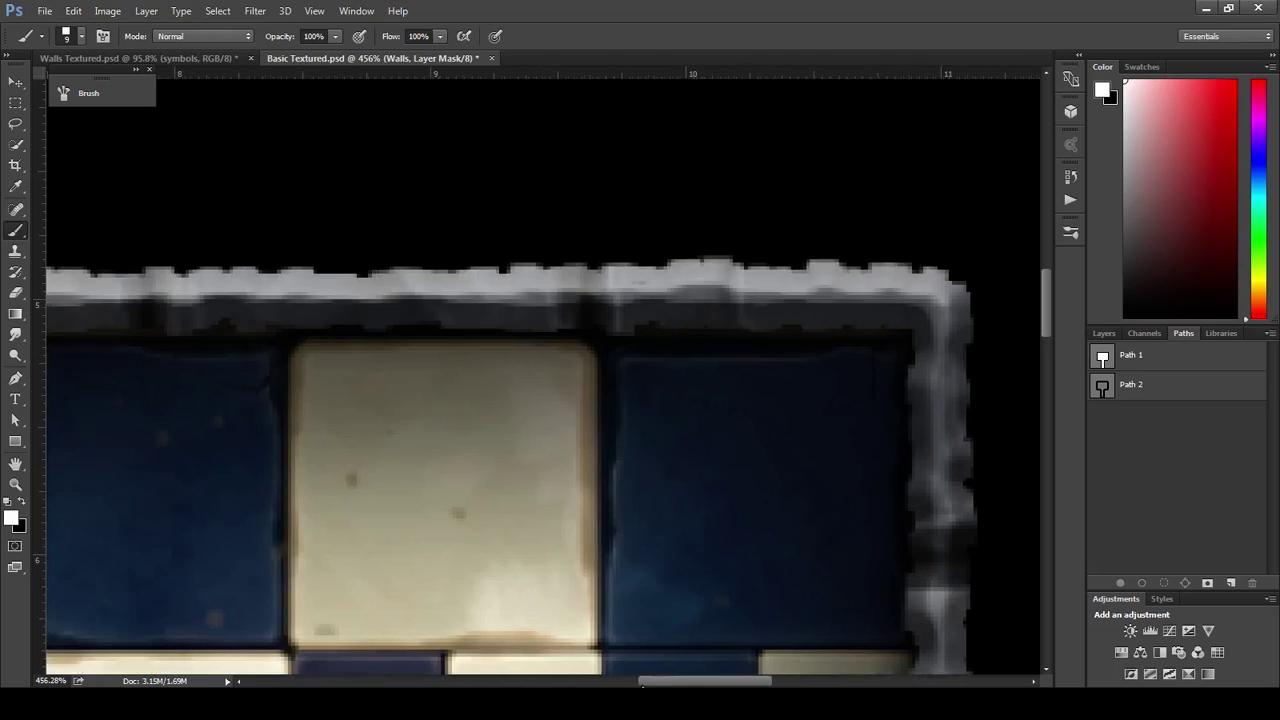
pyautogui.scroll(-5, 372, 324)
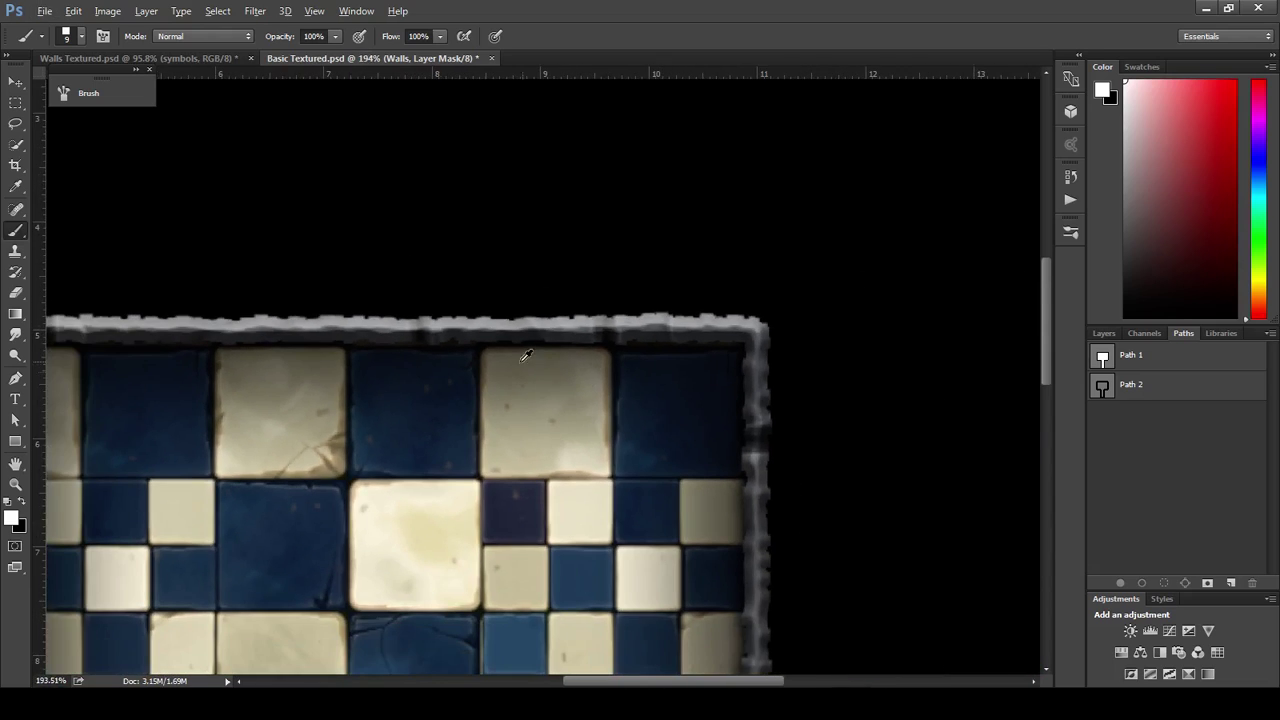
pyautogui.scroll(-3, 620, 400)
pyautogui.scroll(-5, 705, 451)
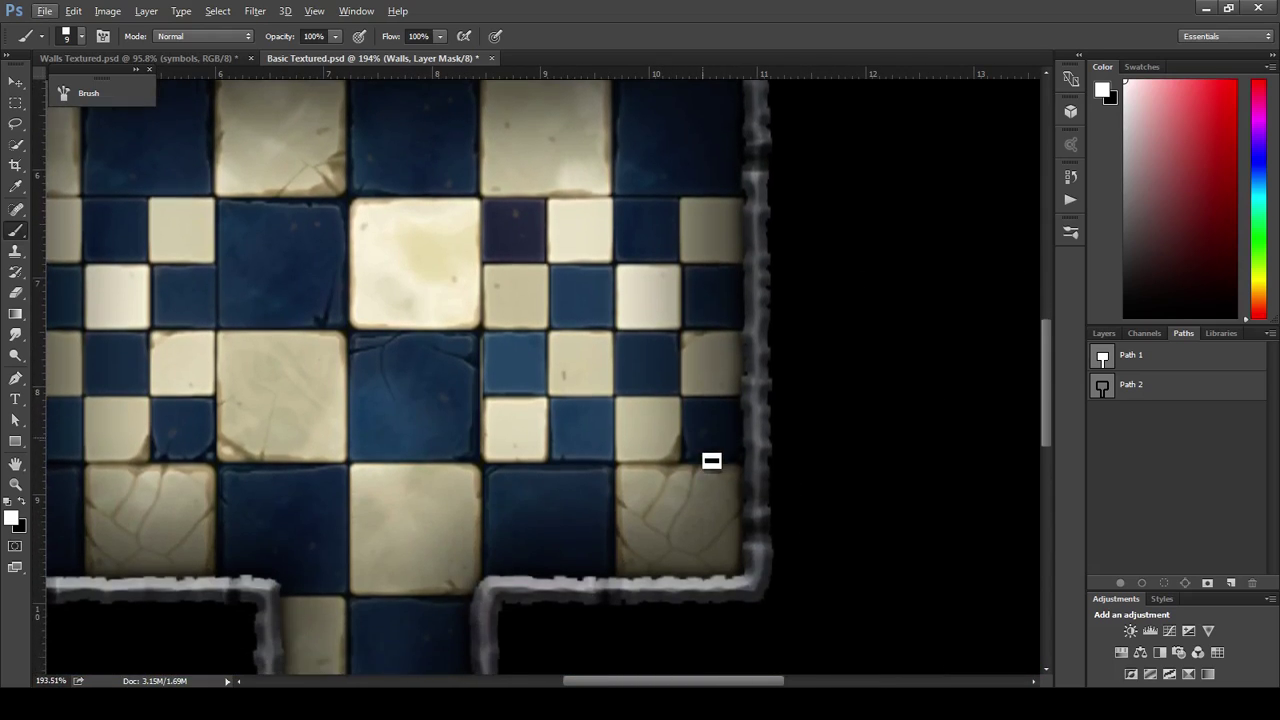
pyautogui.scroll(-5, 565, 665)
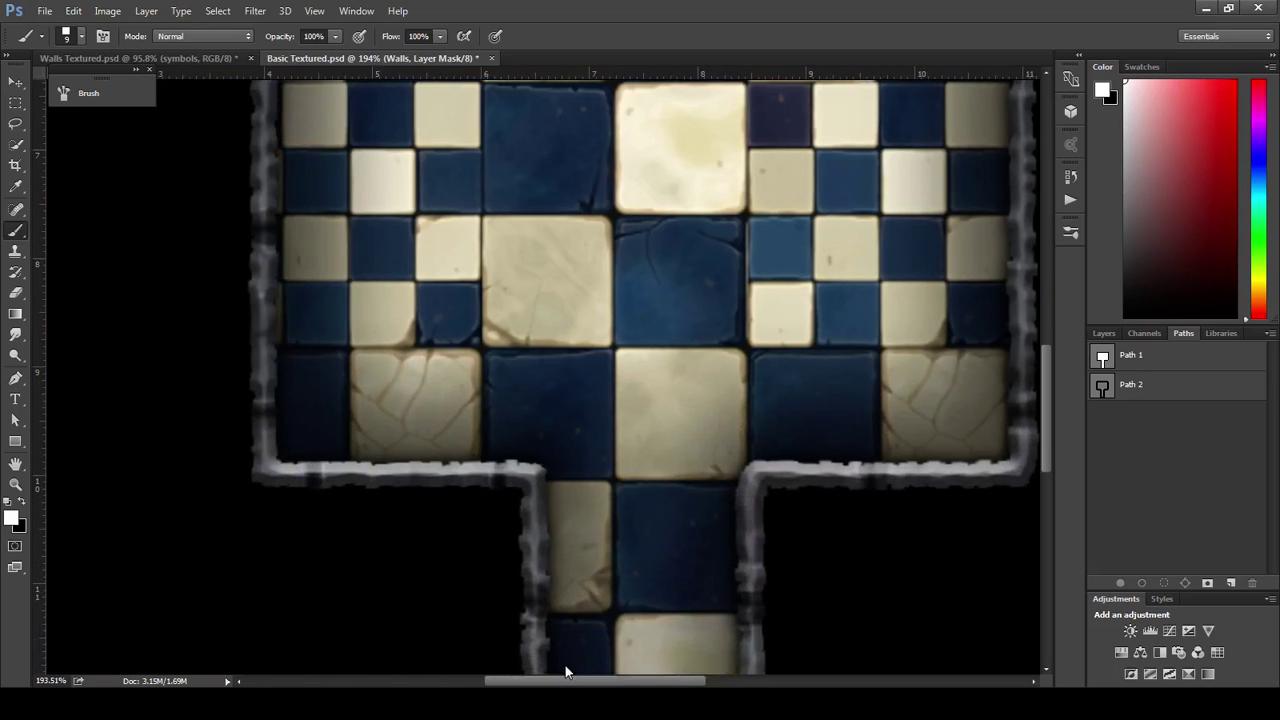
pyautogui.scroll(2, 678, 510)
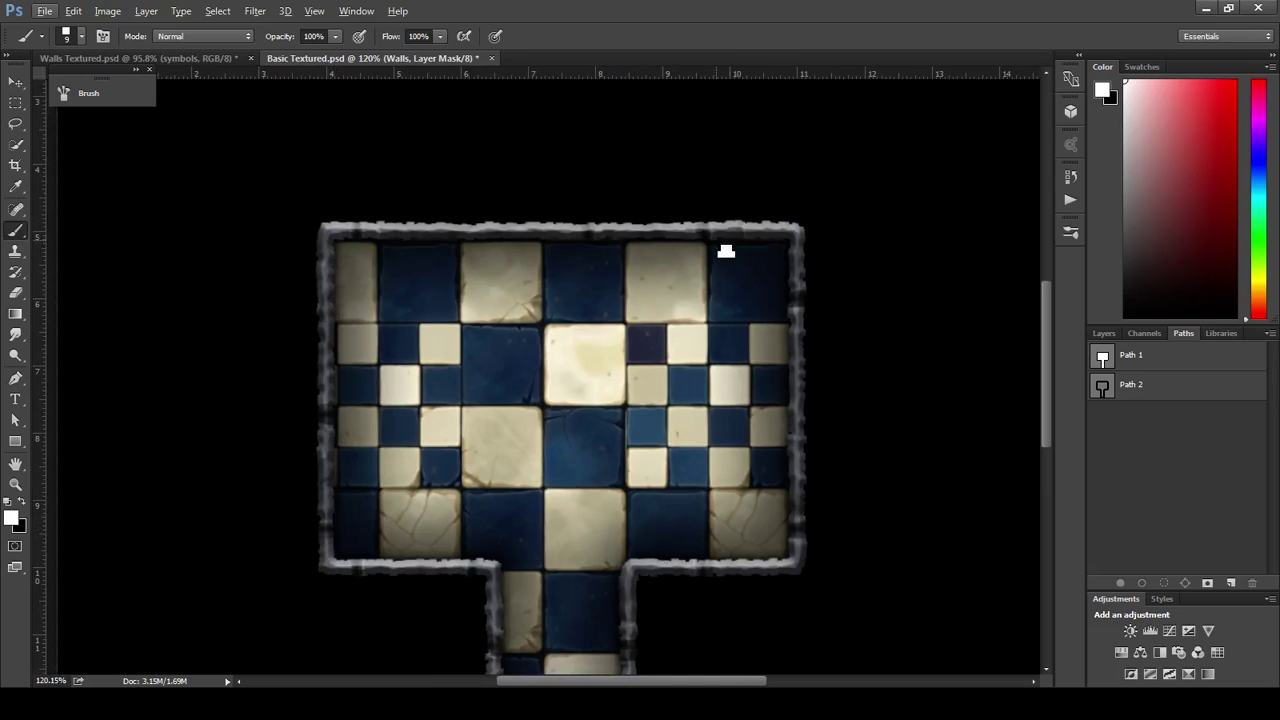
# Examine the finished rough stone walls around the room and along the corridor.
pyautogui.scroll(-2, 749, 494)
pyautogui.scroll(-4, 648, 522)
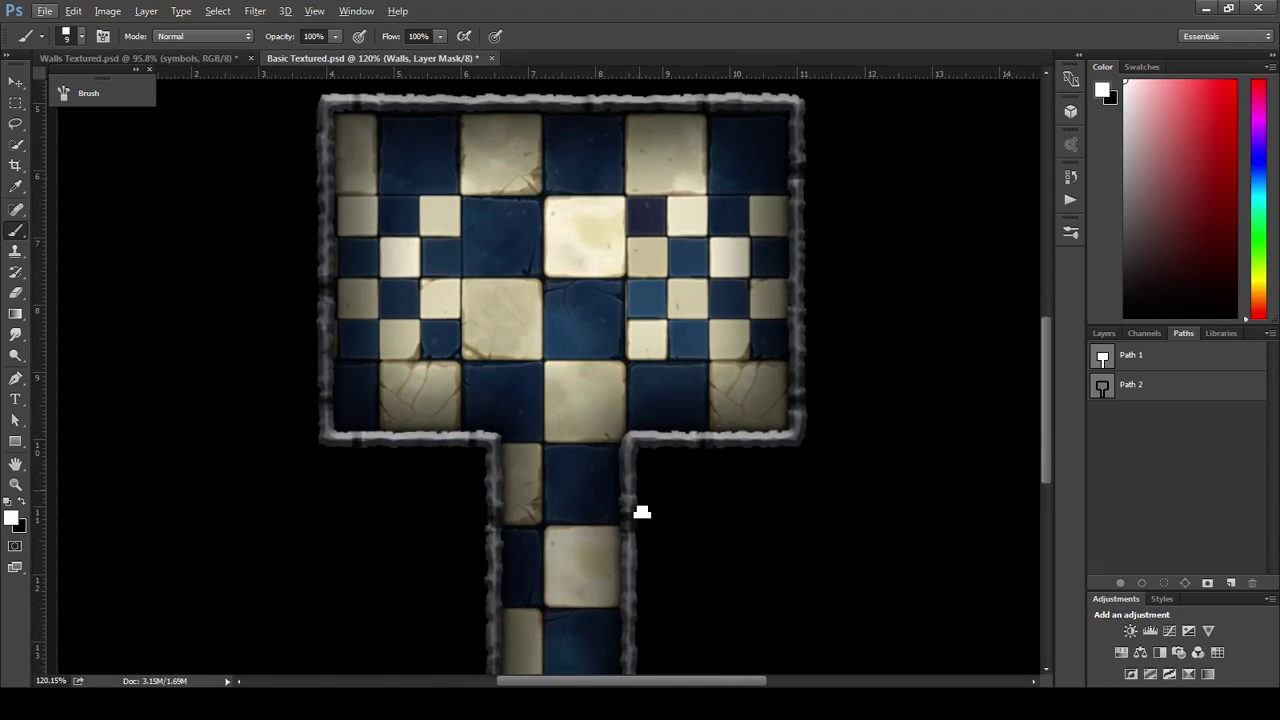
pyautogui.scroll(2, 623, 514)
pyautogui.scroll(3, 646, 506)
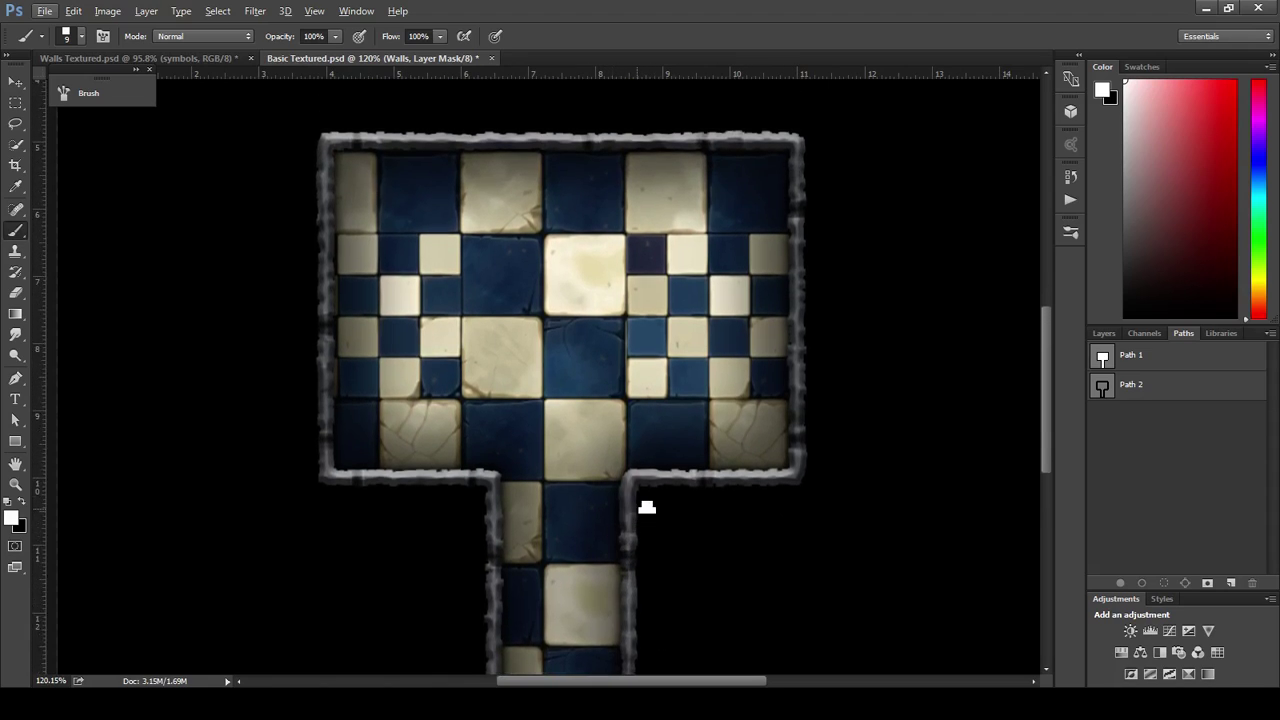
pyautogui.scroll(-2, 651, 506)
pyautogui.scroll(-1, 655, 511)
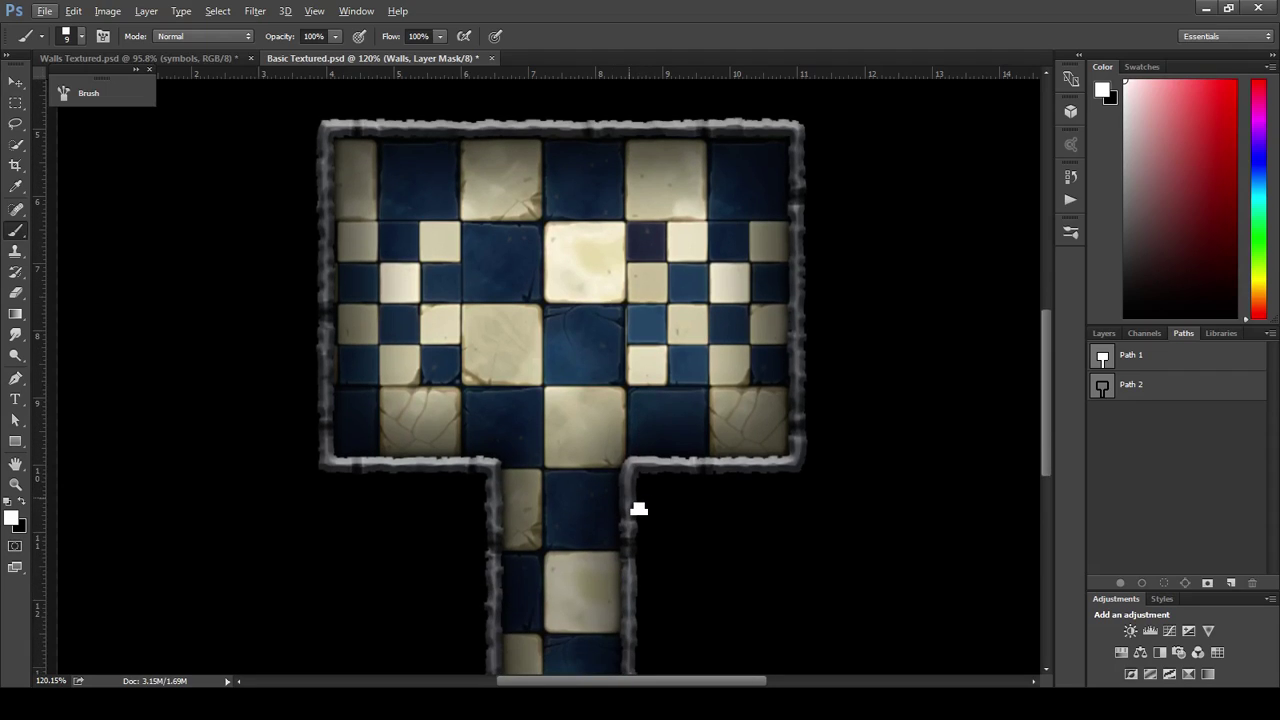
pyautogui.scroll(-3, 637, 509)
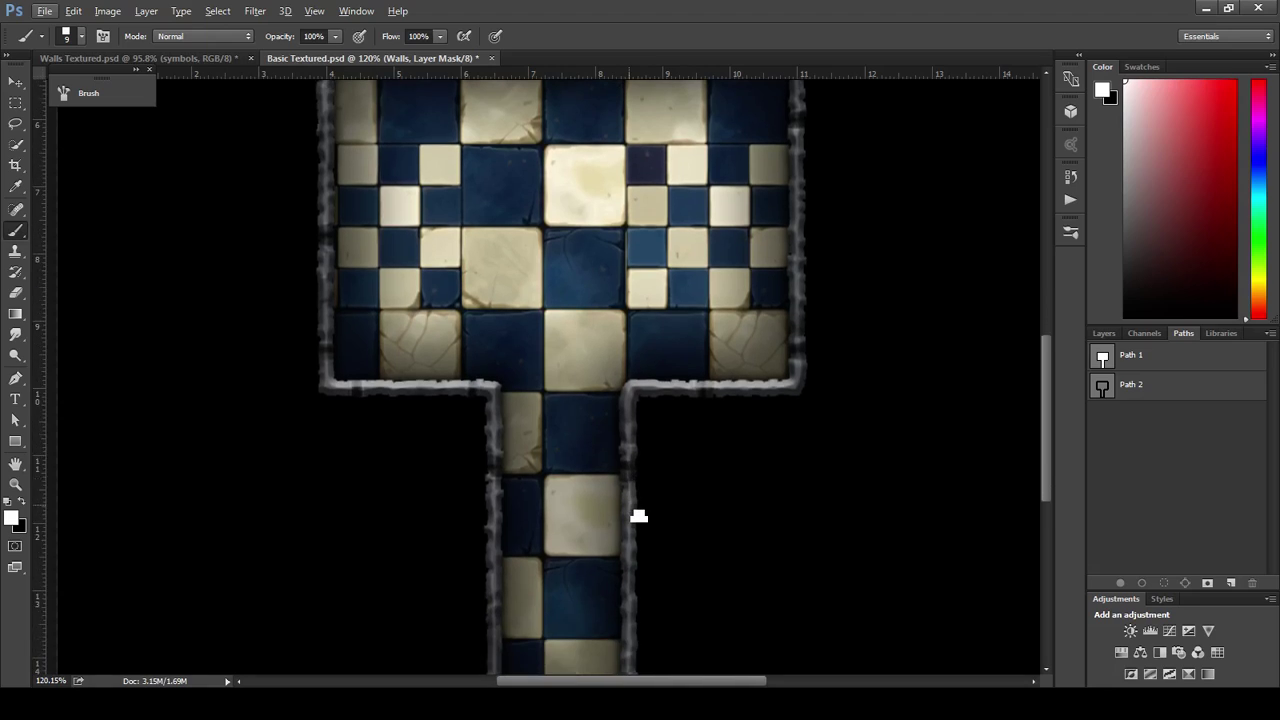
pyautogui.scroll(2, 637, 509)
pyautogui.scroll(-2, 634, 505)
pyautogui.scroll(-1, 633, 500)
pyautogui.scroll(-2, 632, 554)
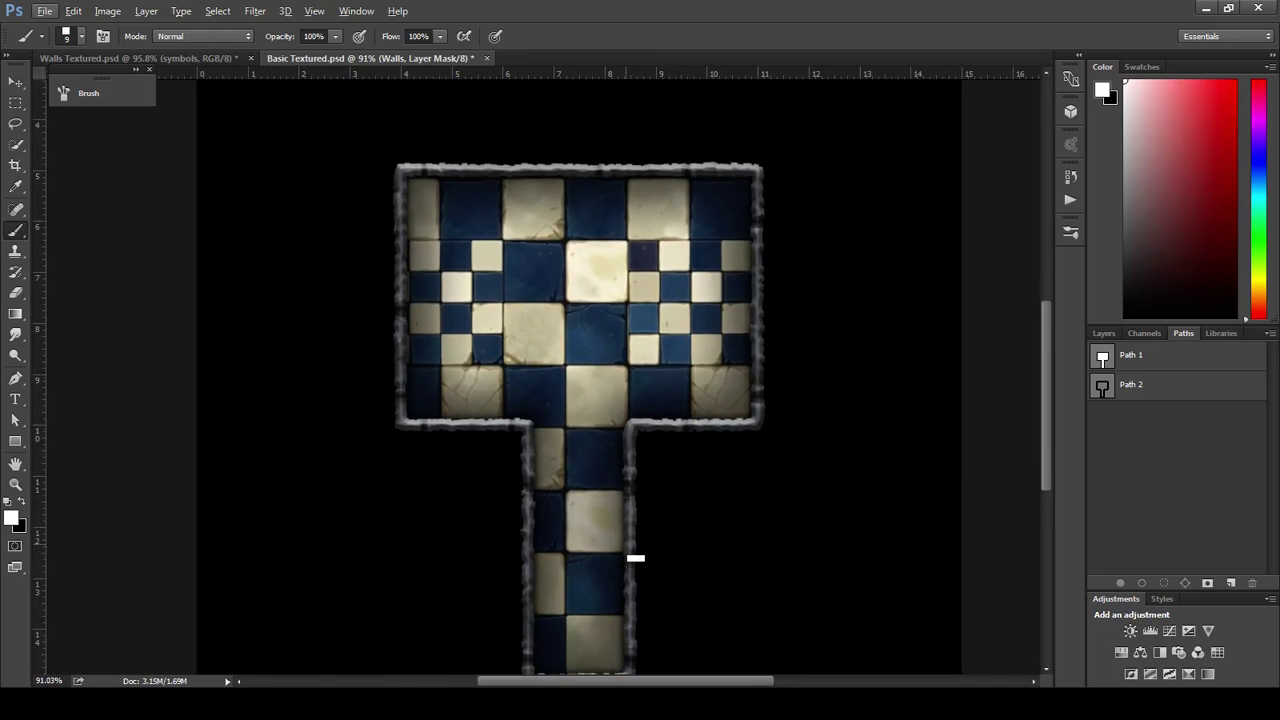
pyautogui.scroll(3, 632, 554)
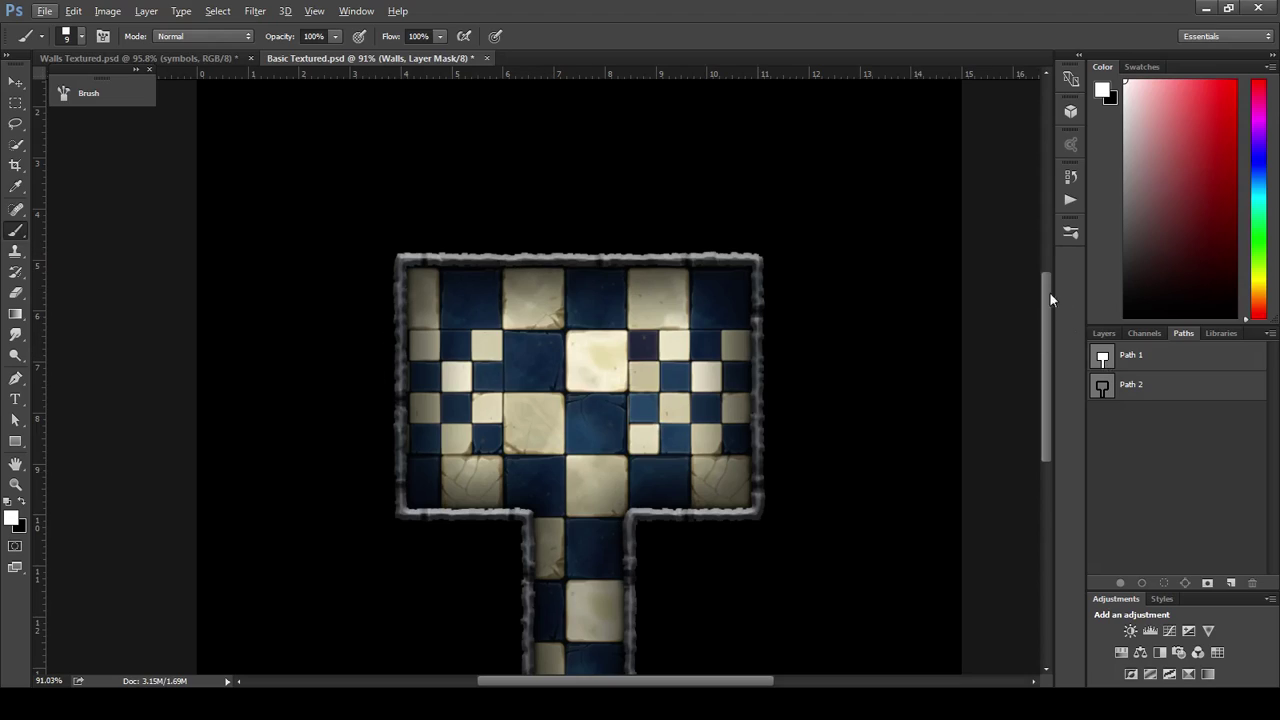
# Revert the document history to the second Fill state, before the last two path strokes and the creation of Path 2.
pyautogui.click(1069, 178)
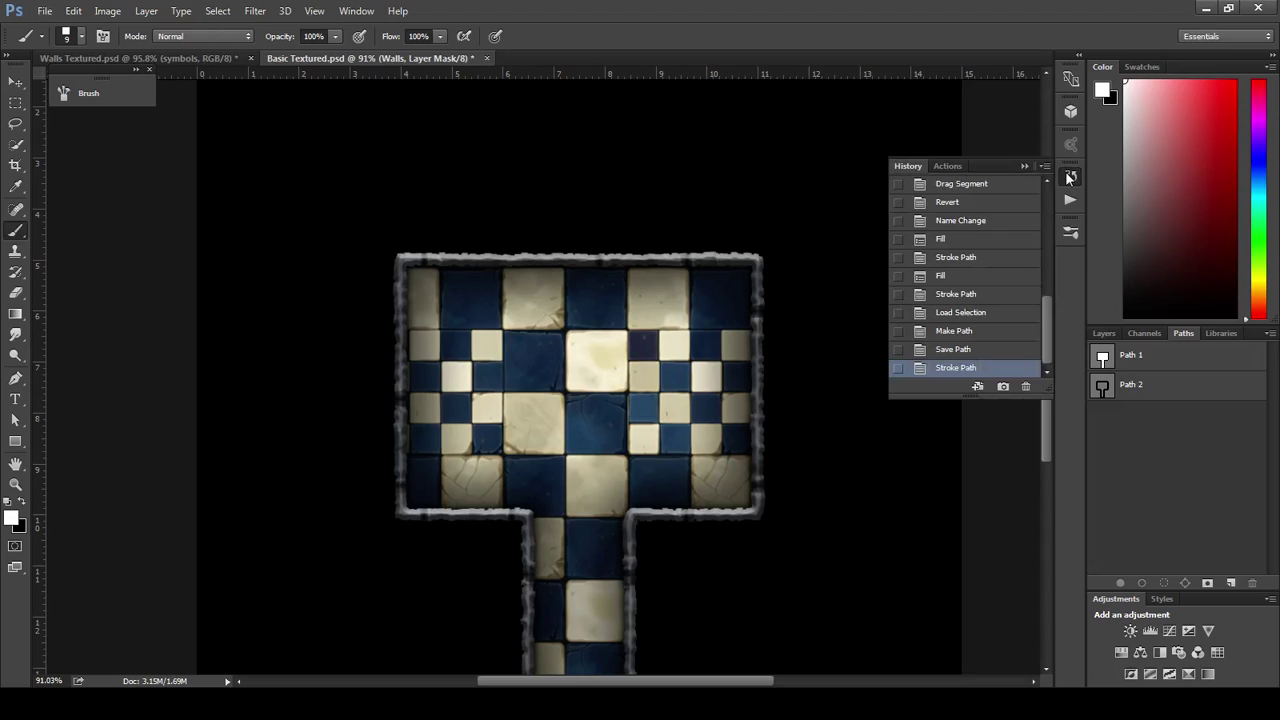
pyautogui.click(961, 297)
pyautogui.click(955, 277)
pyautogui.click(955, 258)
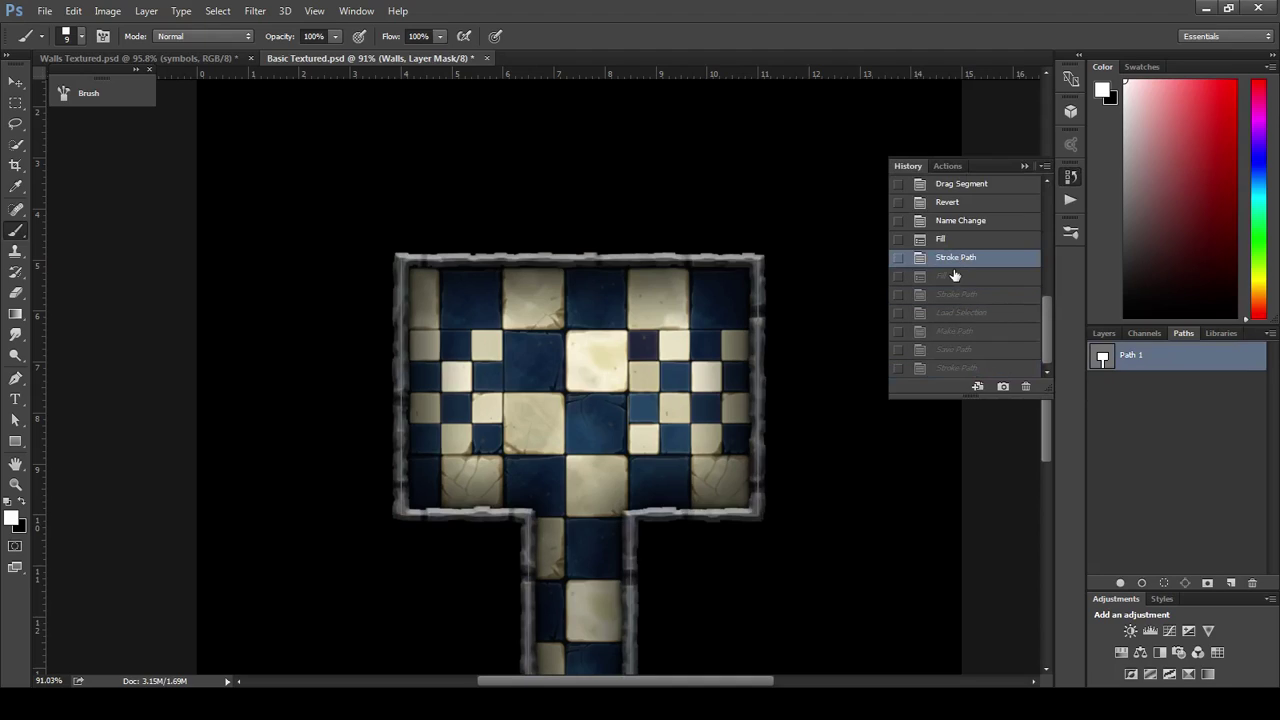
pyautogui.click(955, 276)
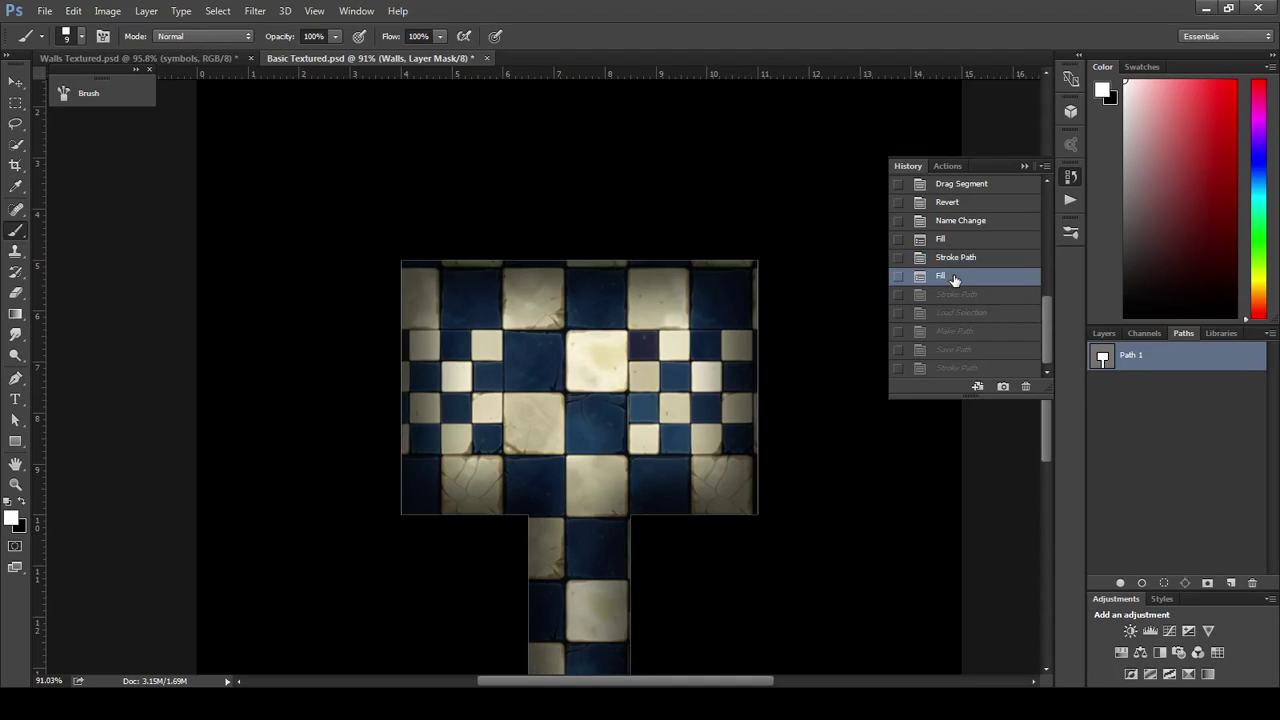
pyautogui.click(1024, 168)
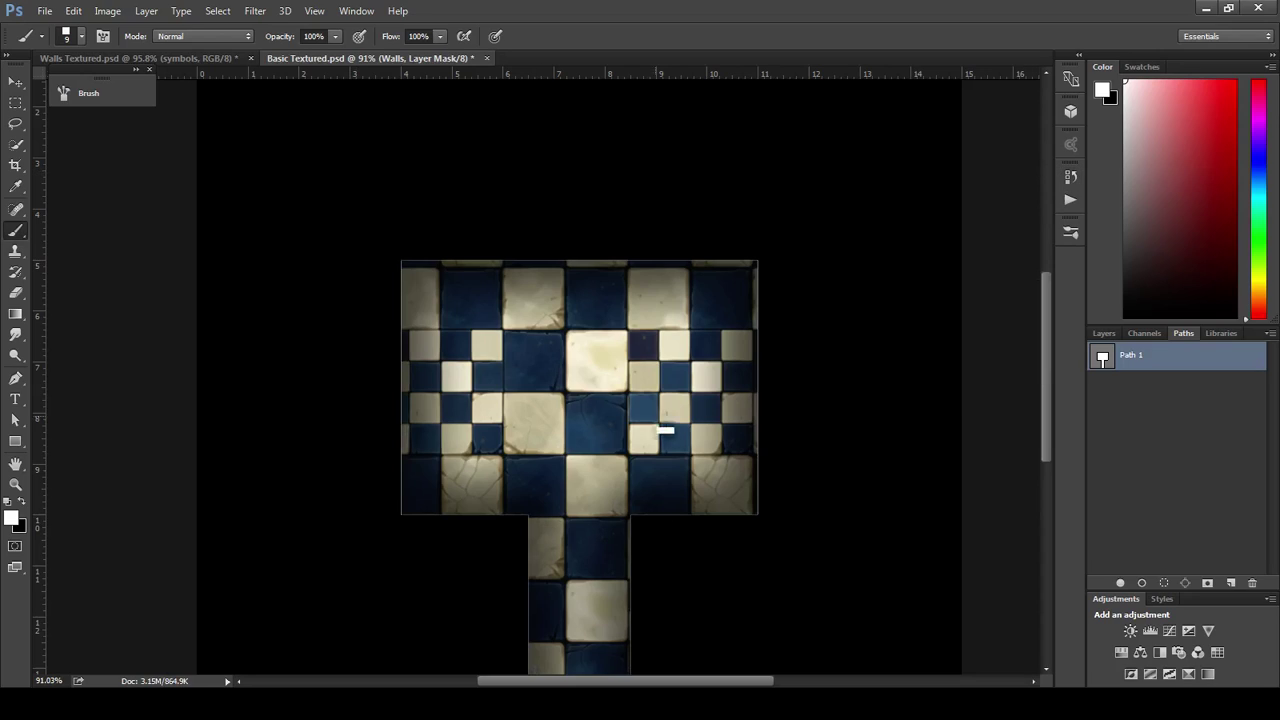
pyautogui.click(1072, 178)
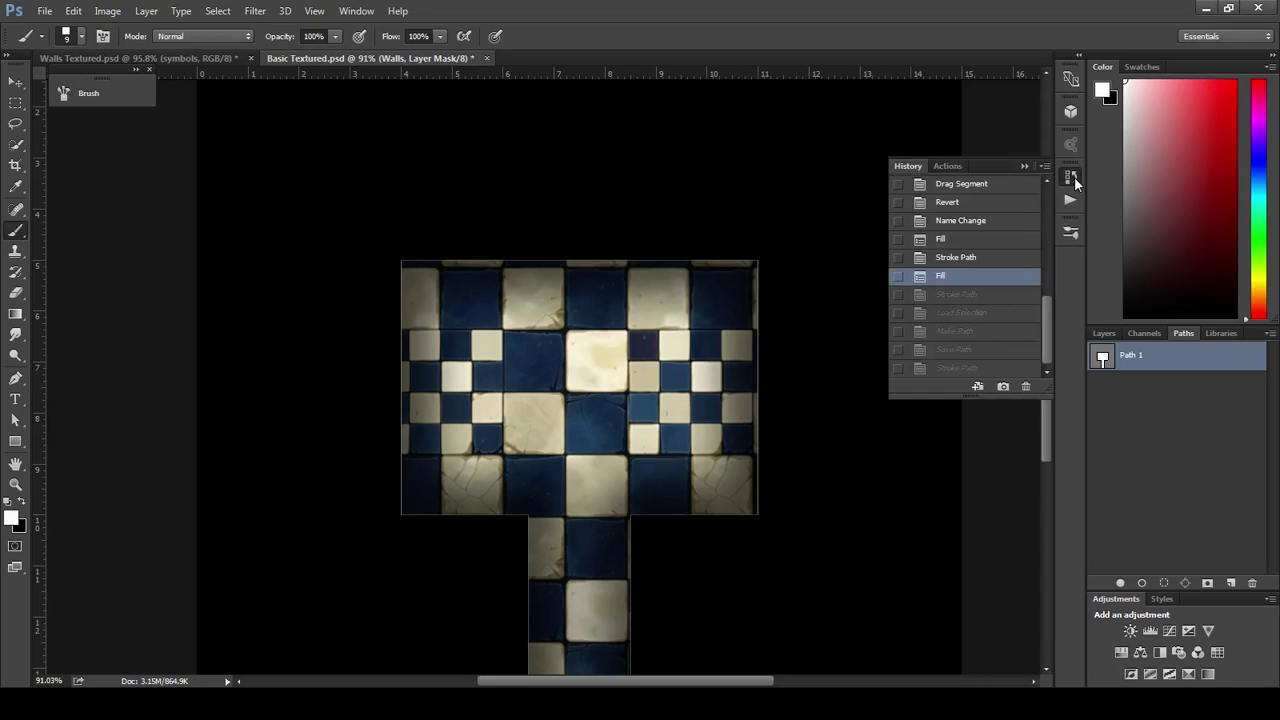
pyautogui.click(1072, 178)
pyautogui.scroll(-3, 688, 402)
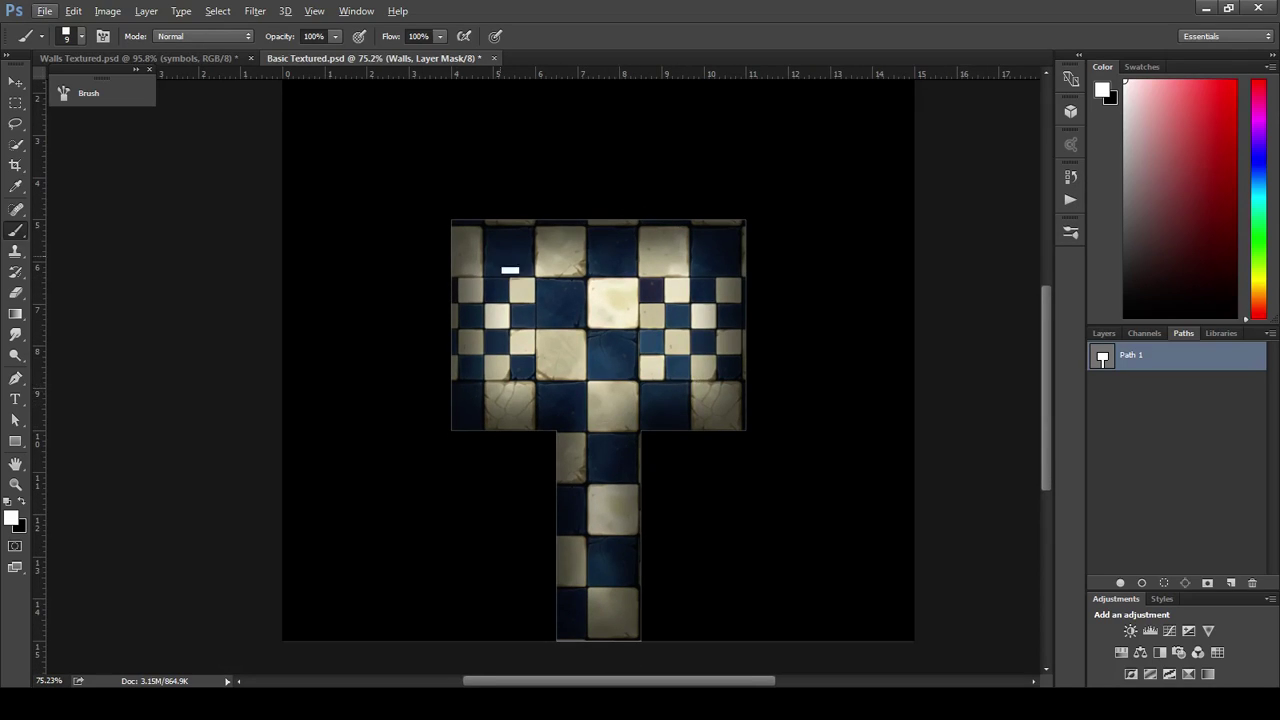
# Group the Walls, neg and floor layers, check the group's contents and collapse it.
pyautogui.click(1103, 333)
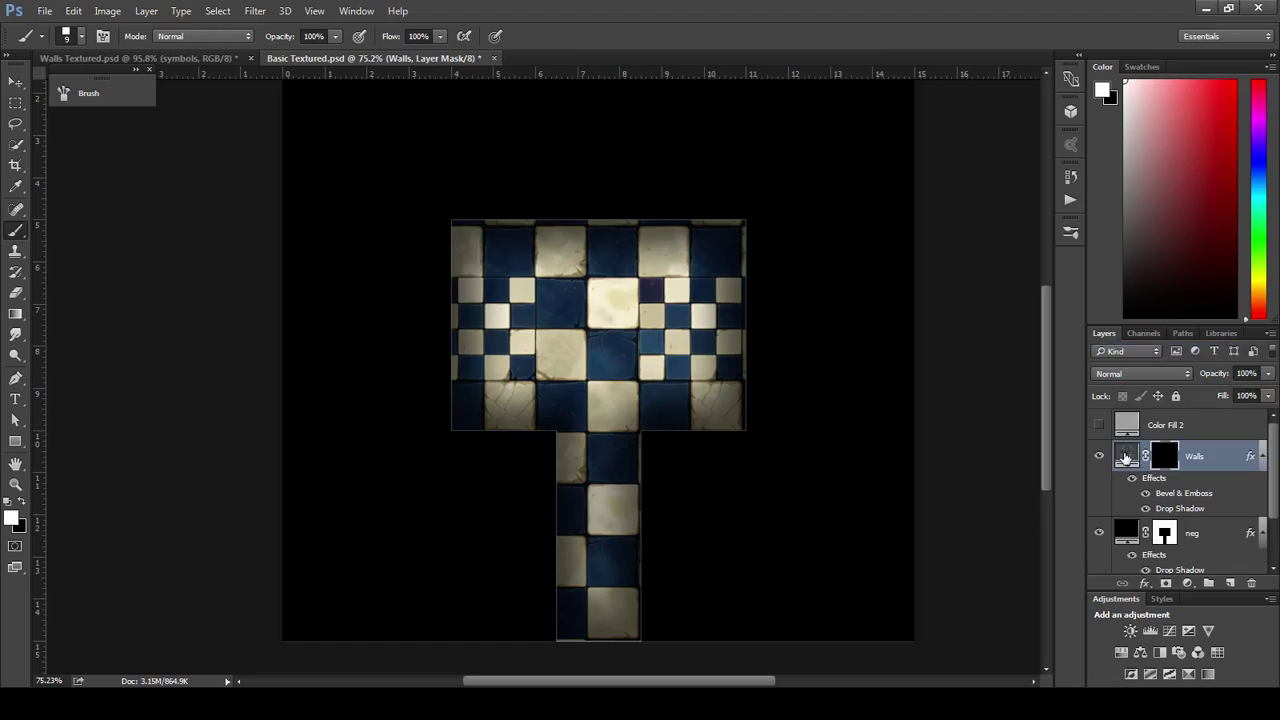
pyautogui.click(1125, 459)
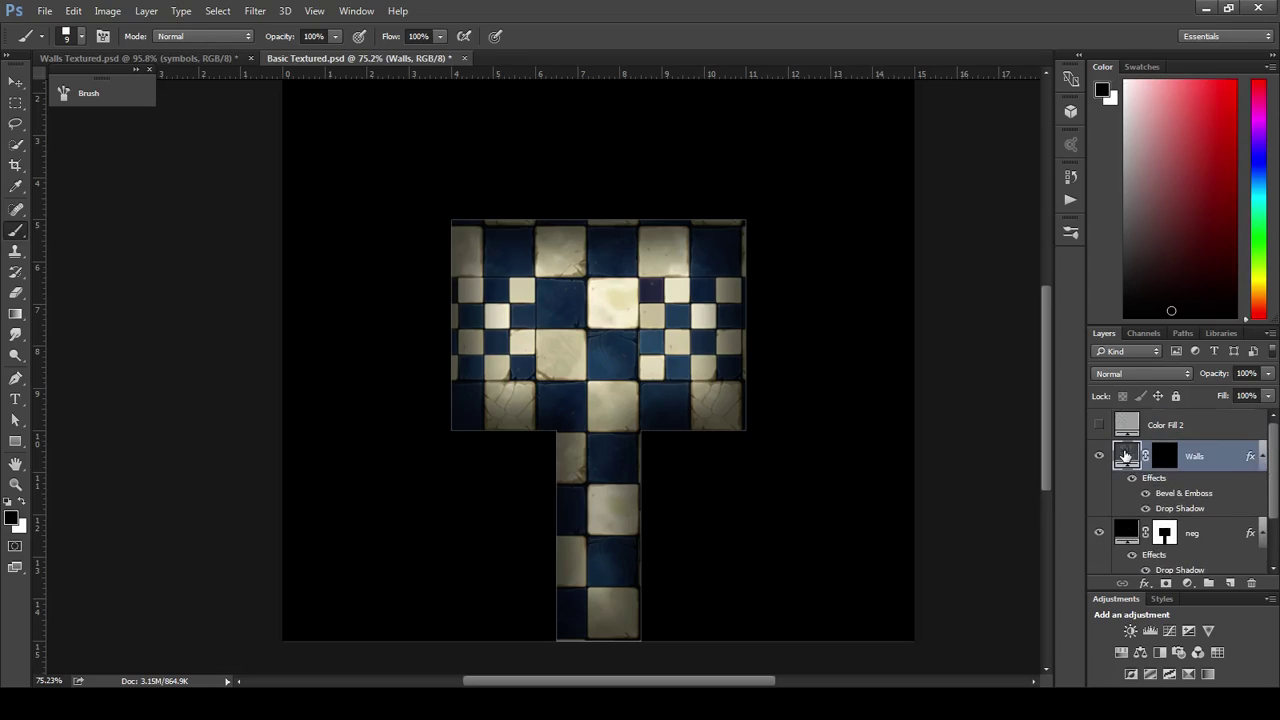
pyautogui.scroll(-2, 1140, 464)
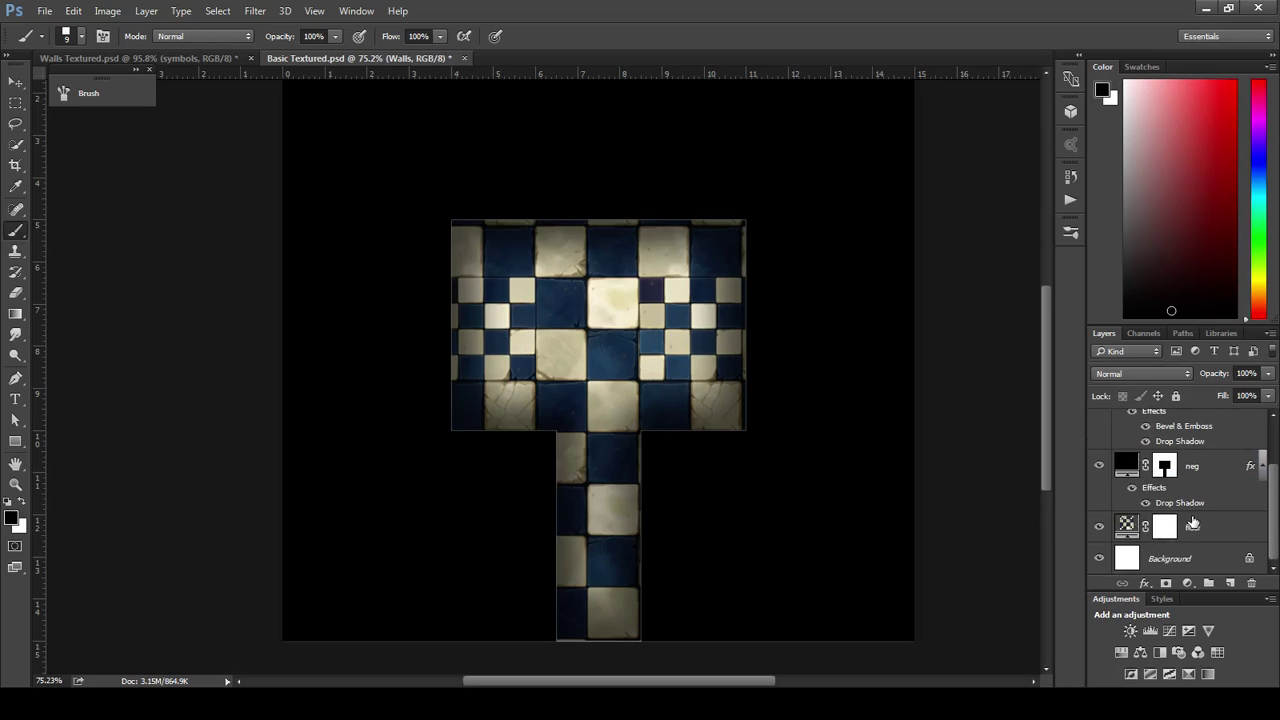
pyautogui.keyDown('shift'); pyautogui.click(1127, 527); pyautogui.keyUp('shift')
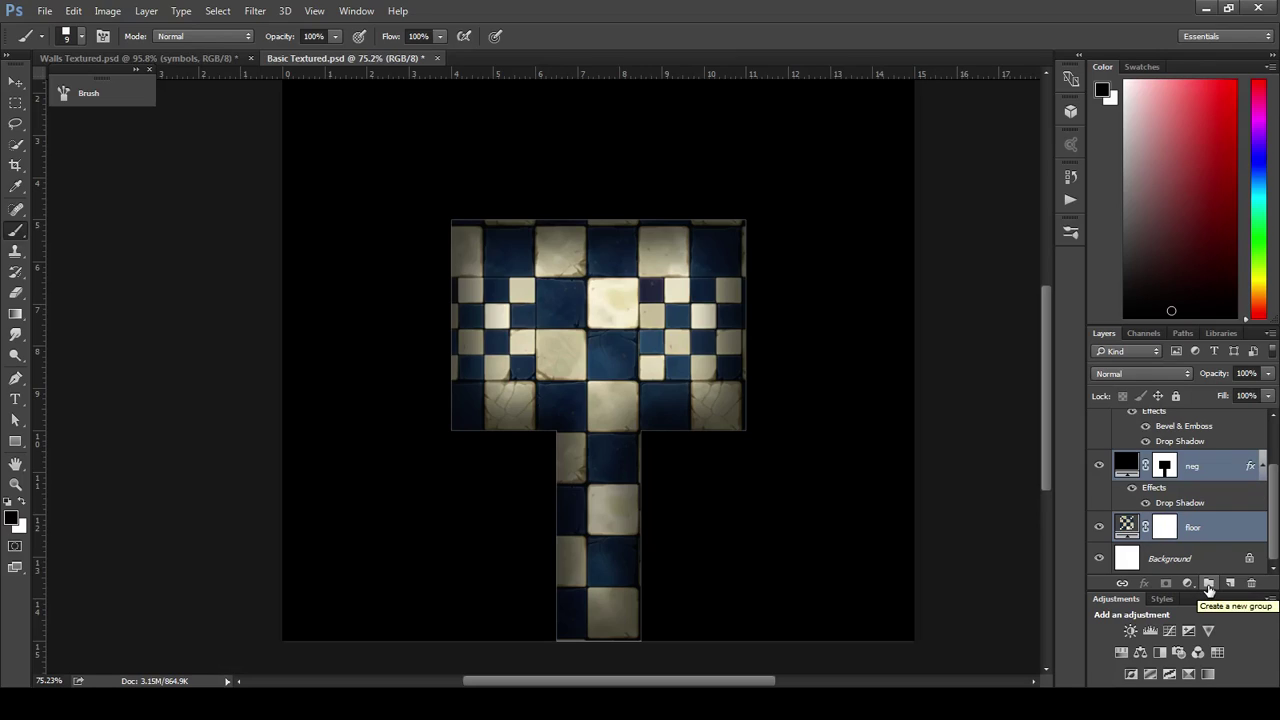
pyautogui.click(1208, 584)
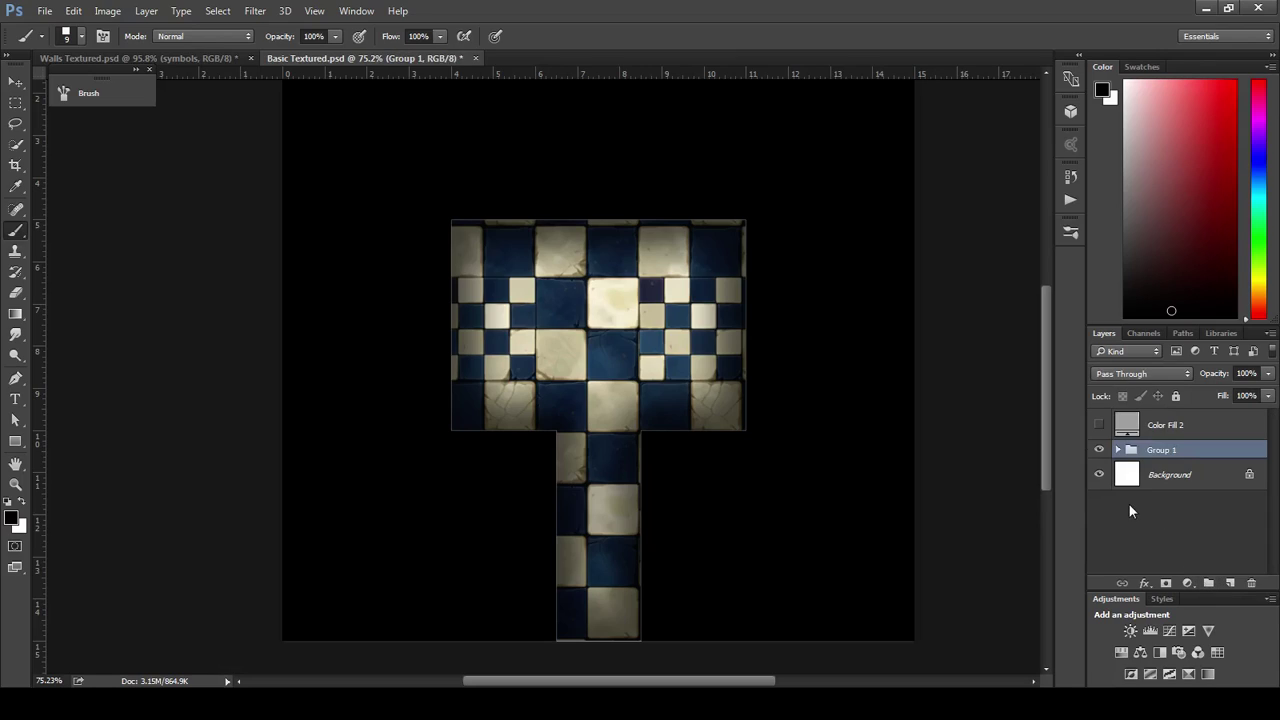
pyautogui.click(1117, 452)
pyautogui.scroll(-3, 1219, 534)
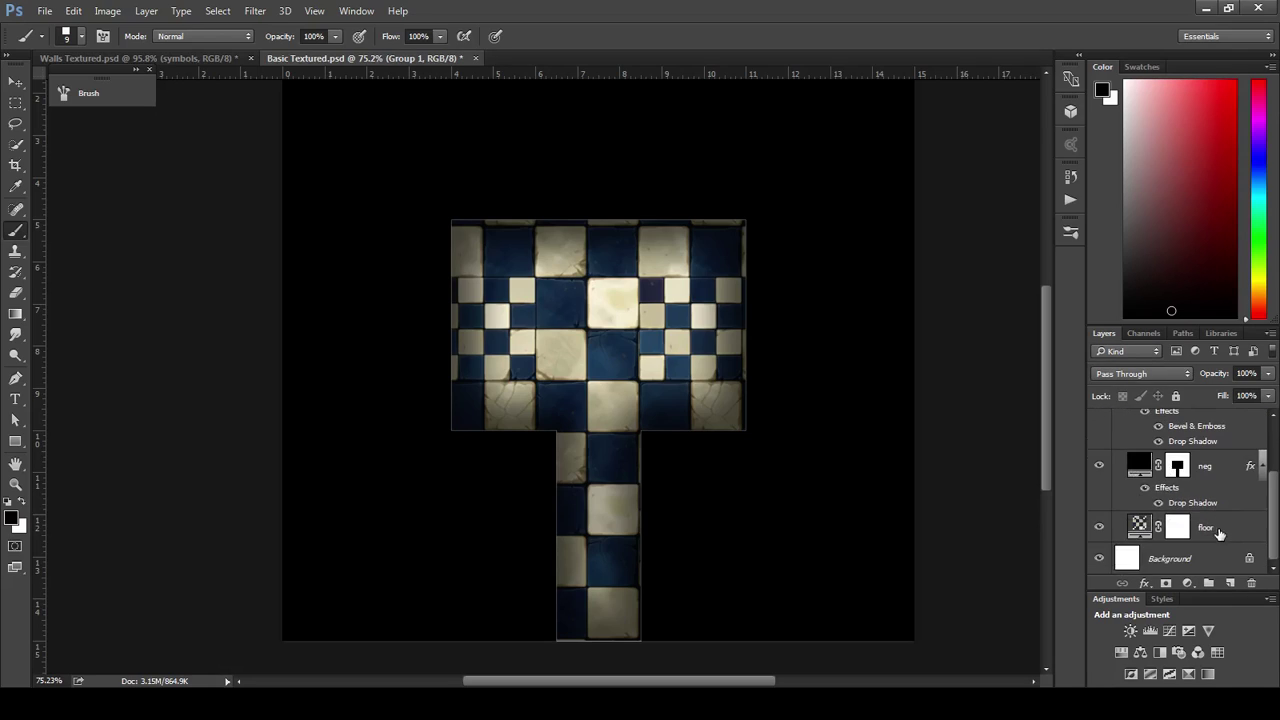
pyautogui.scroll(3, 1167, 515)
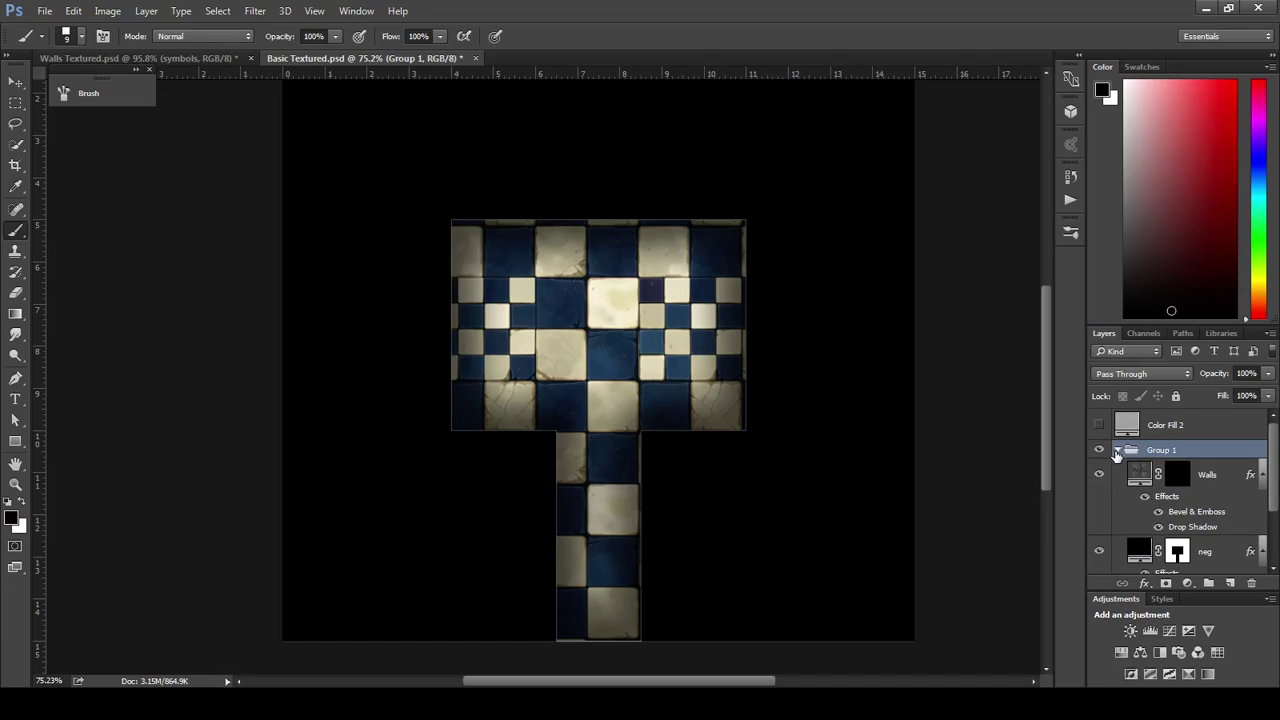
pyautogui.click(1120, 451)
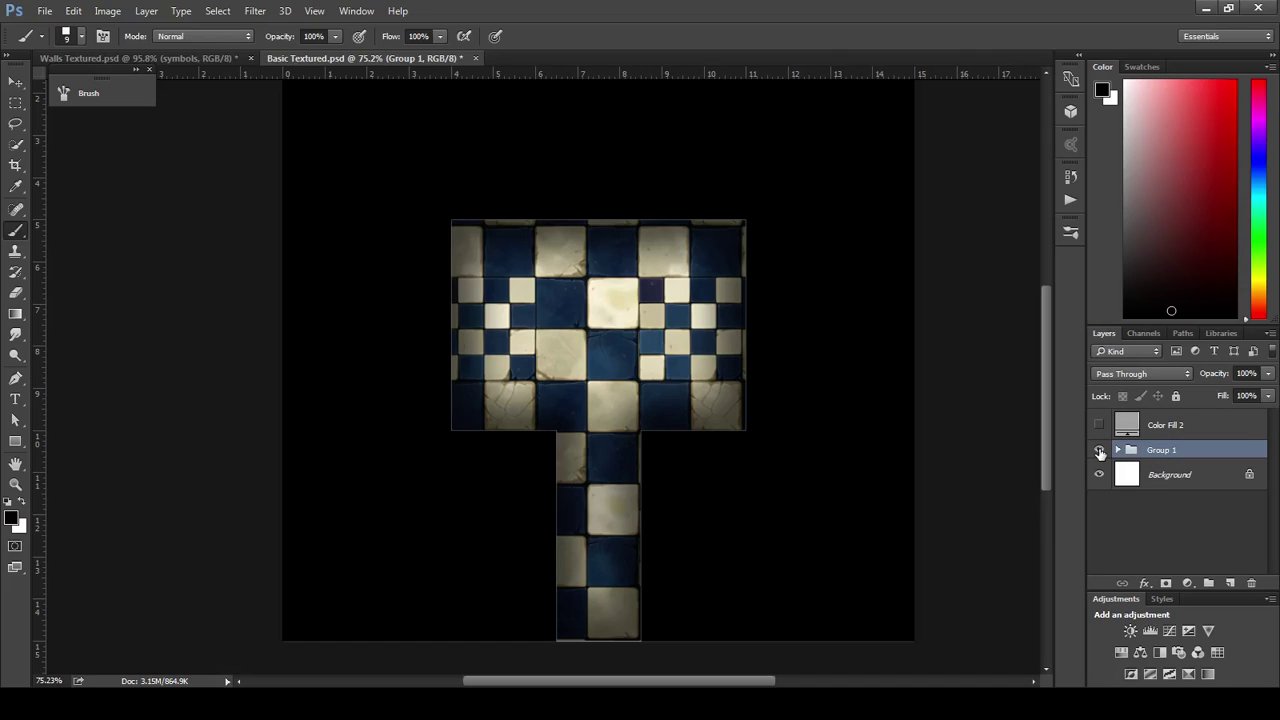
# Hide the new layer group and show the grid behind the Path 1 outline.
pyautogui.click(1099, 451)
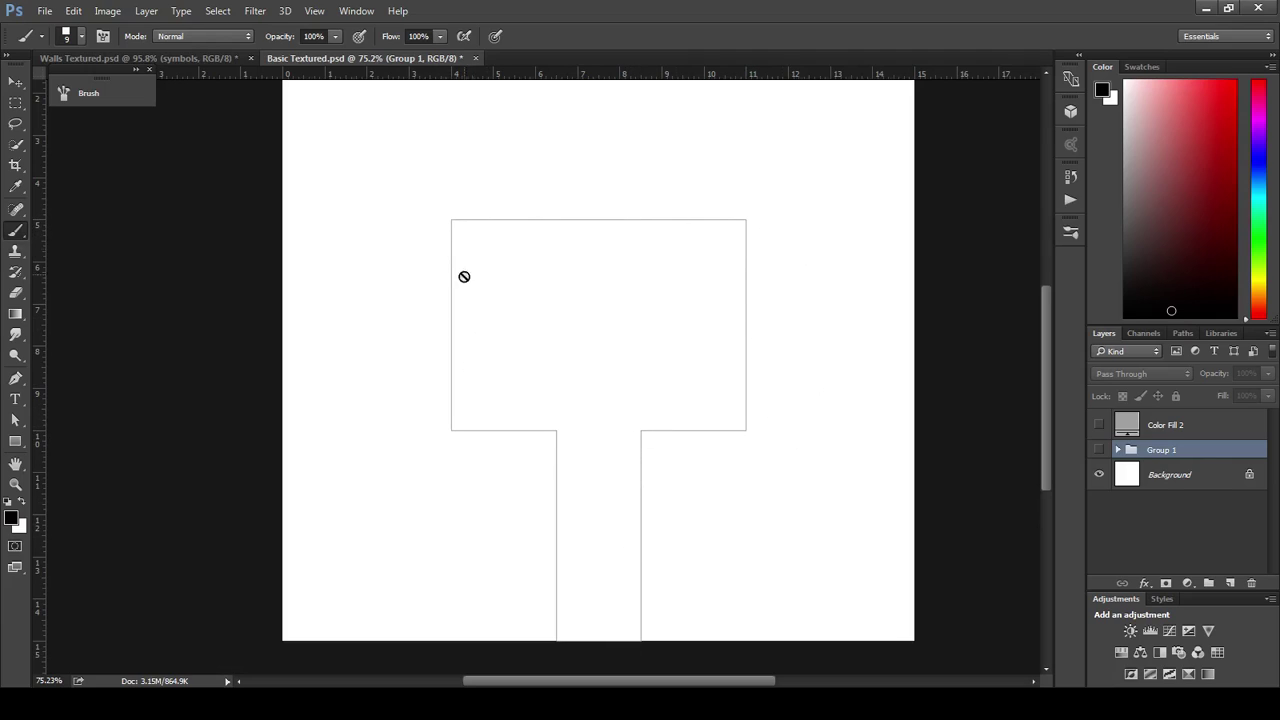
pyautogui.click(1183, 334)
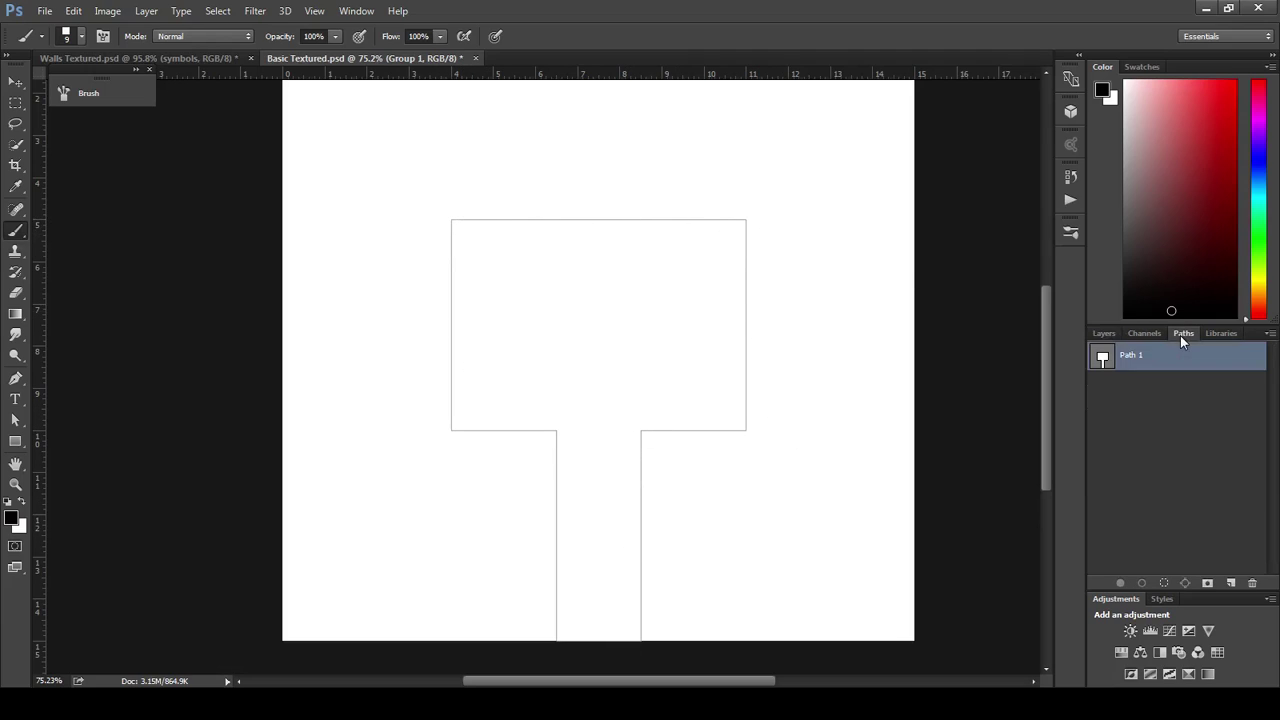
pyautogui.scroll(1, 840, 324)
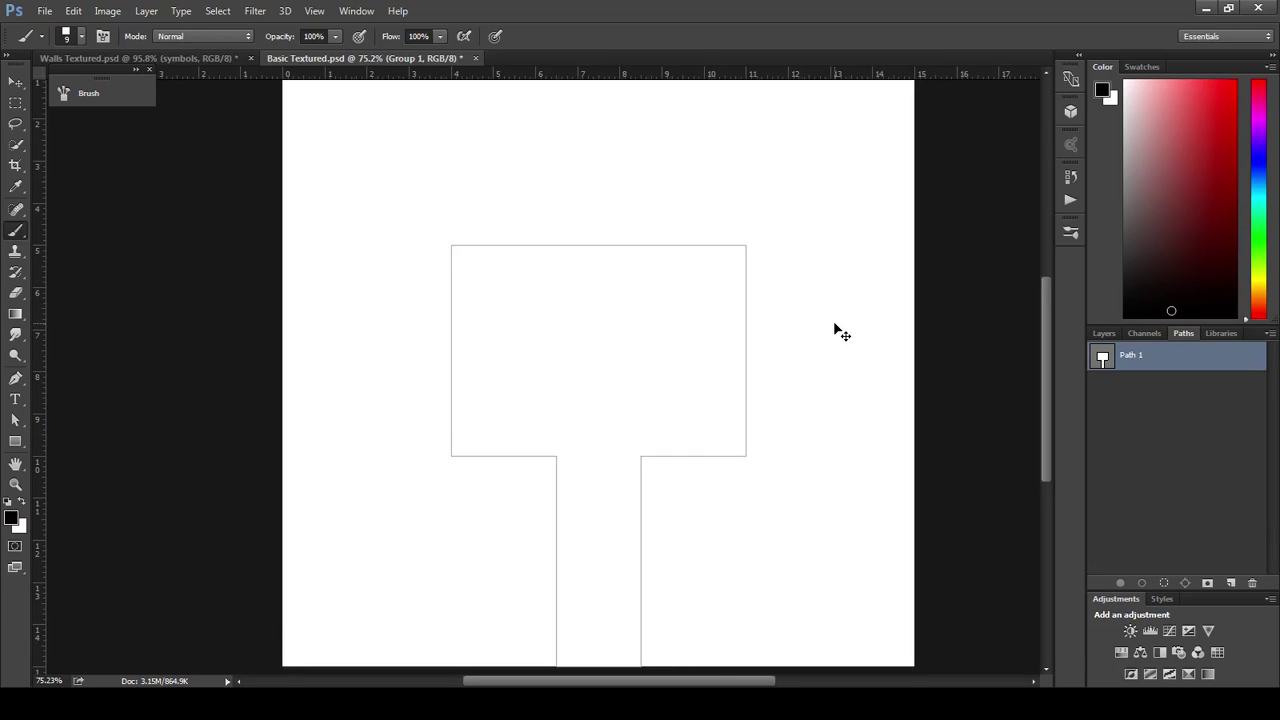
pyautogui.hotkey('ctrl', "'")
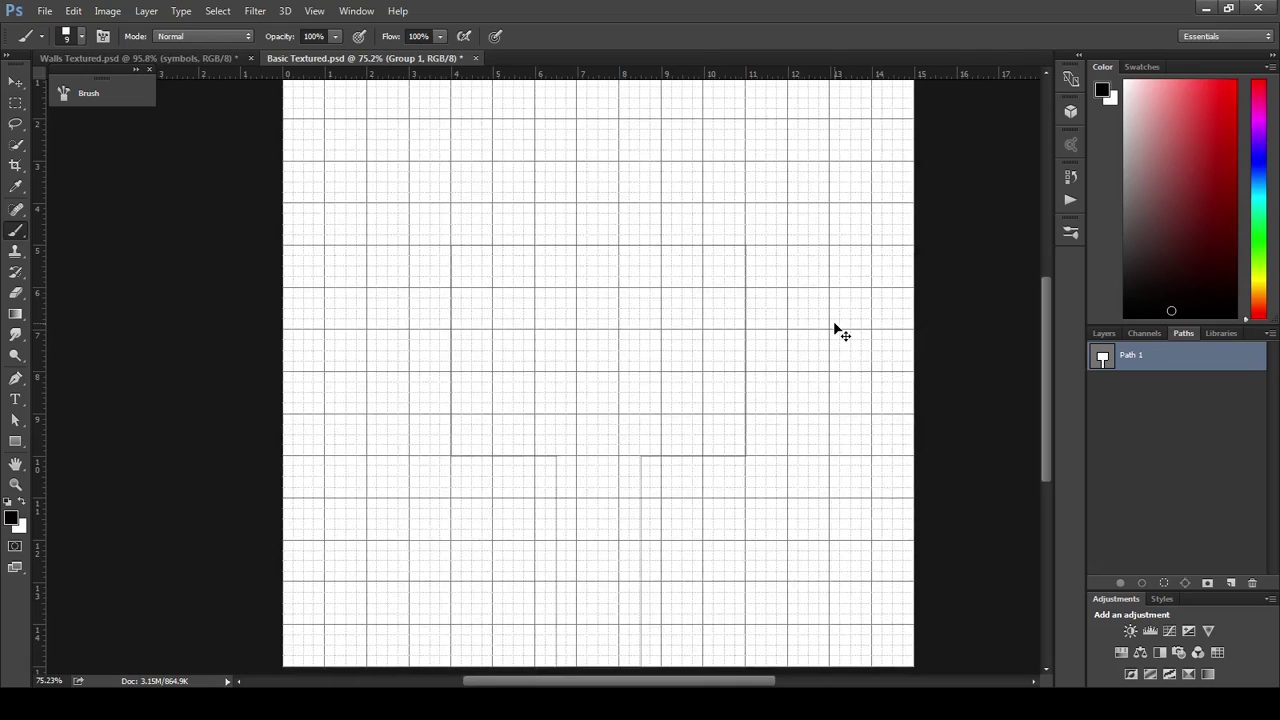
pyautogui.scroll(3, 585, 275)
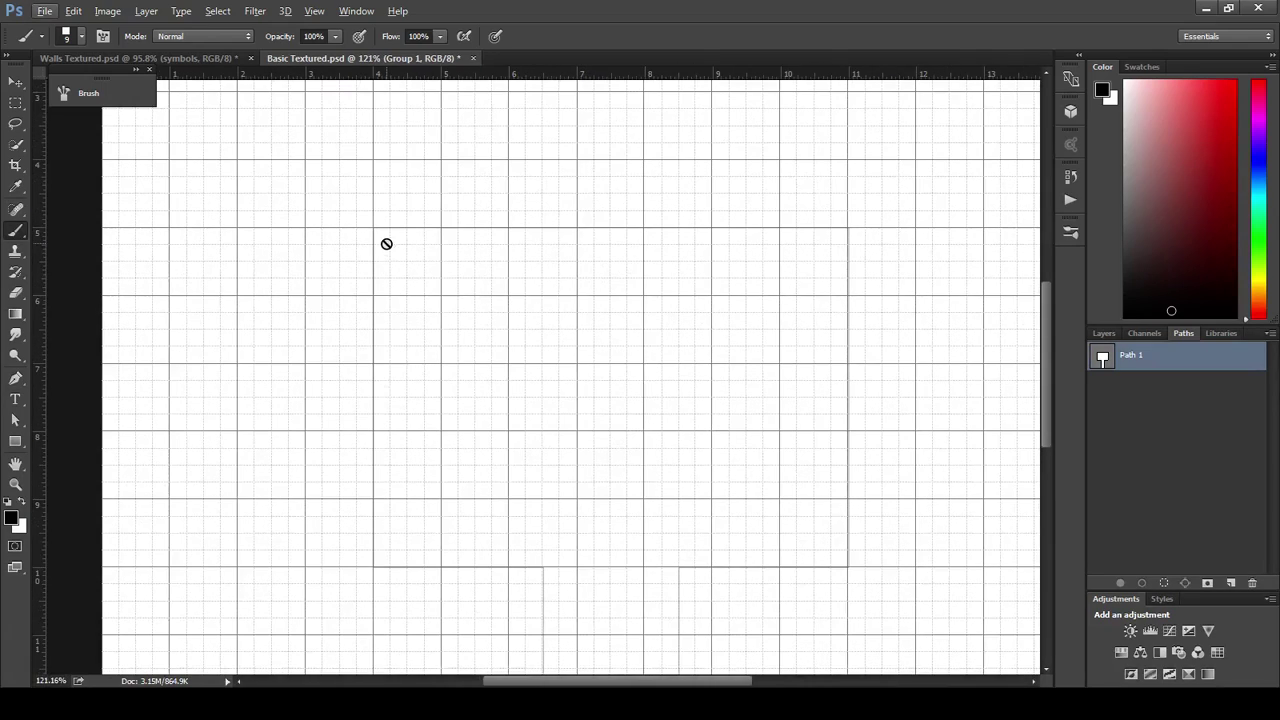
pyautogui.scroll(-2, 454, 291)
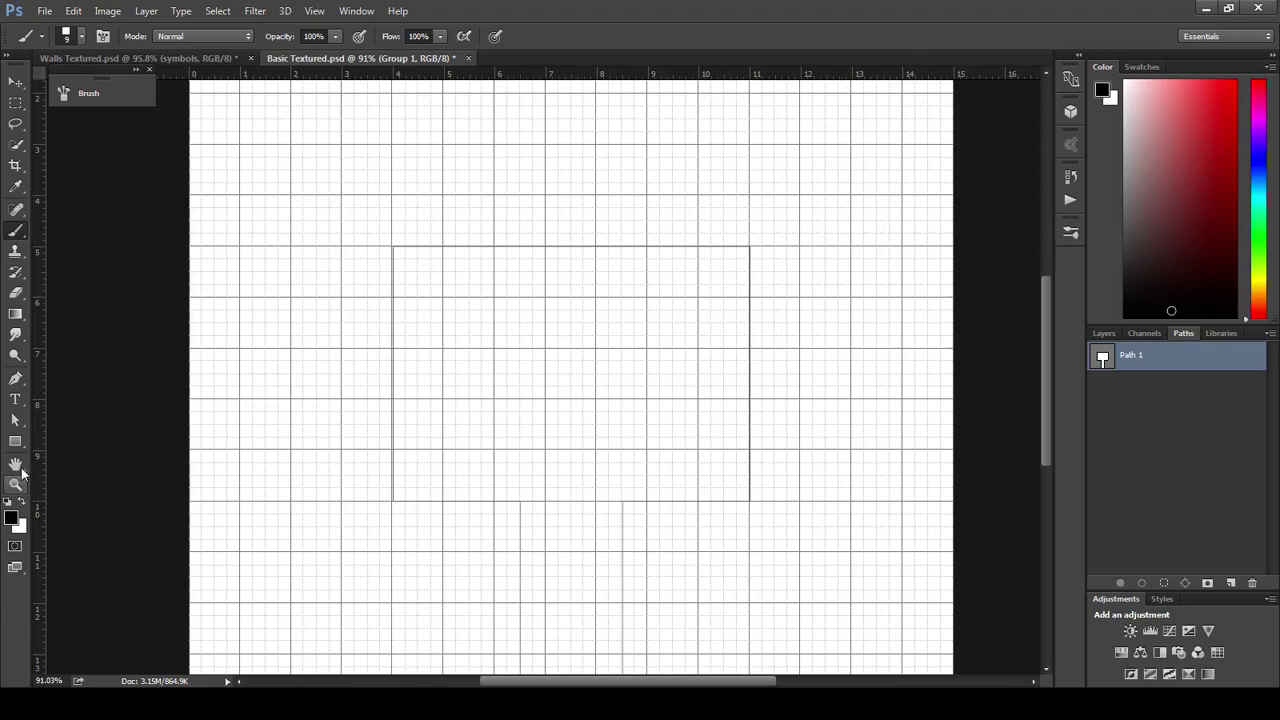
# Add two anchor points to the top edge of Path 1, at the 6 and 9 grid lines.
pyautogui.click(15, 380)
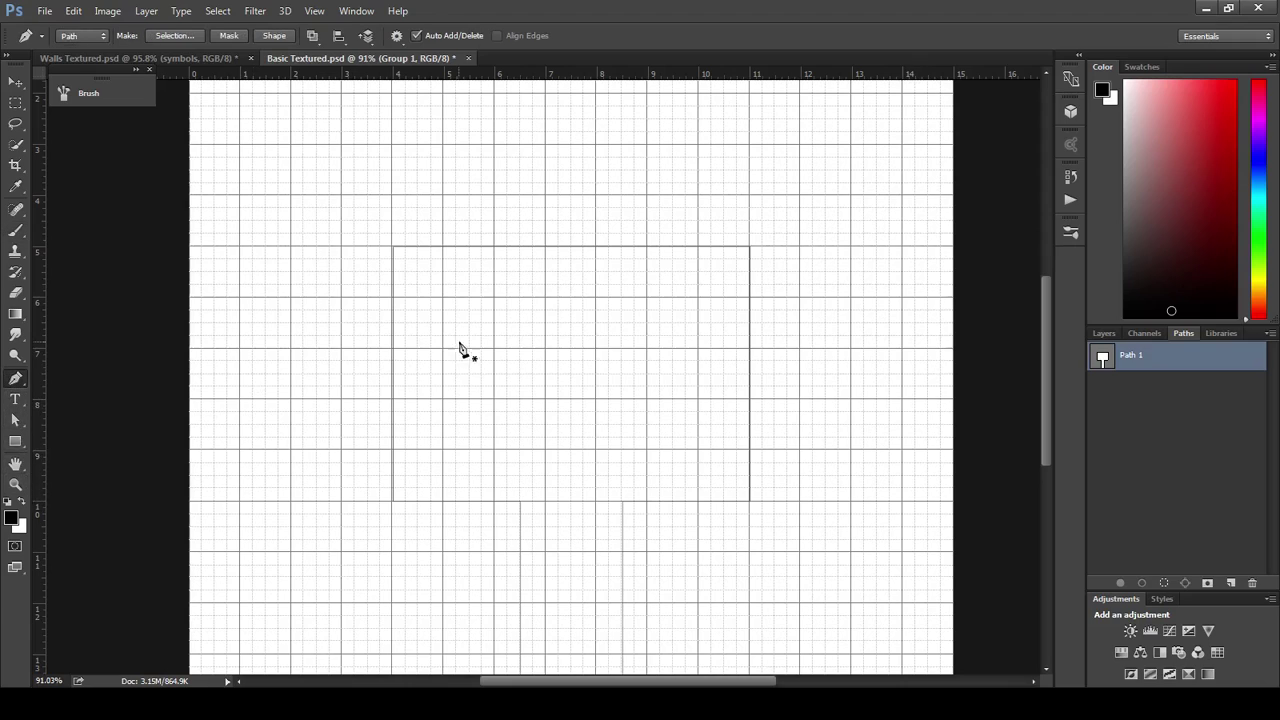
pyautogui.scroll(1, 474, 309)
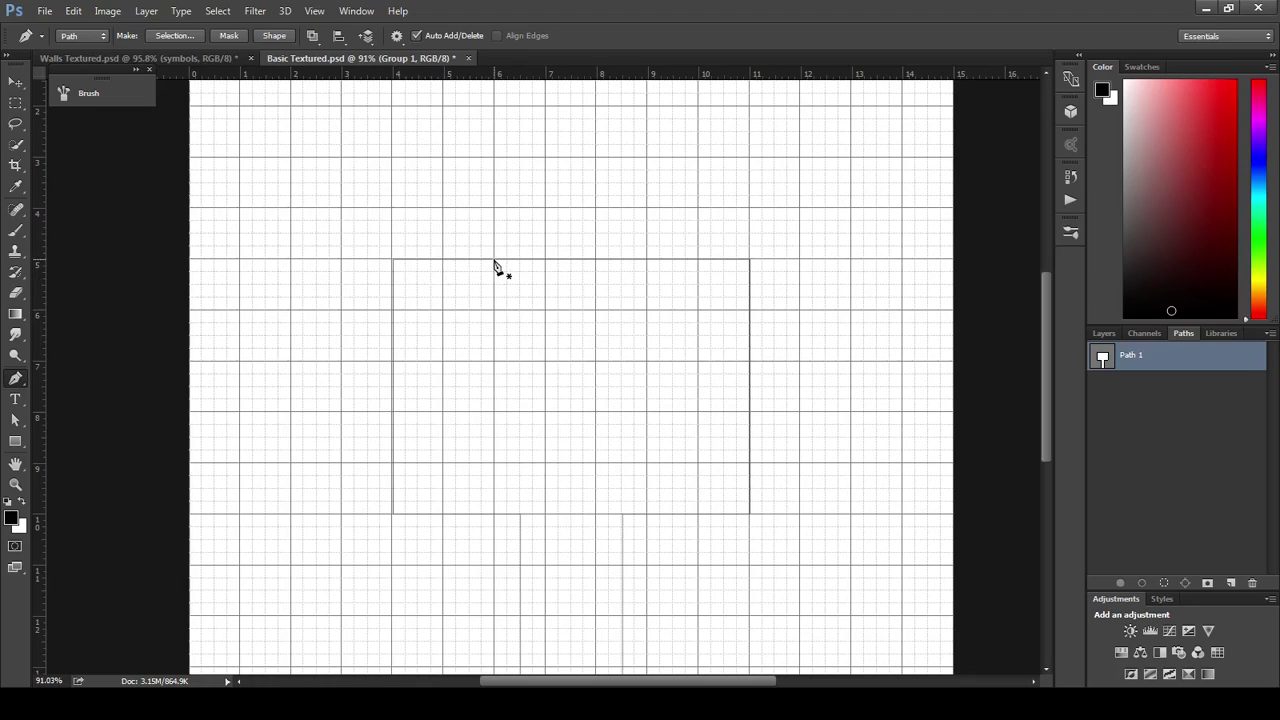
pyautogui.rightClick(494, 263)
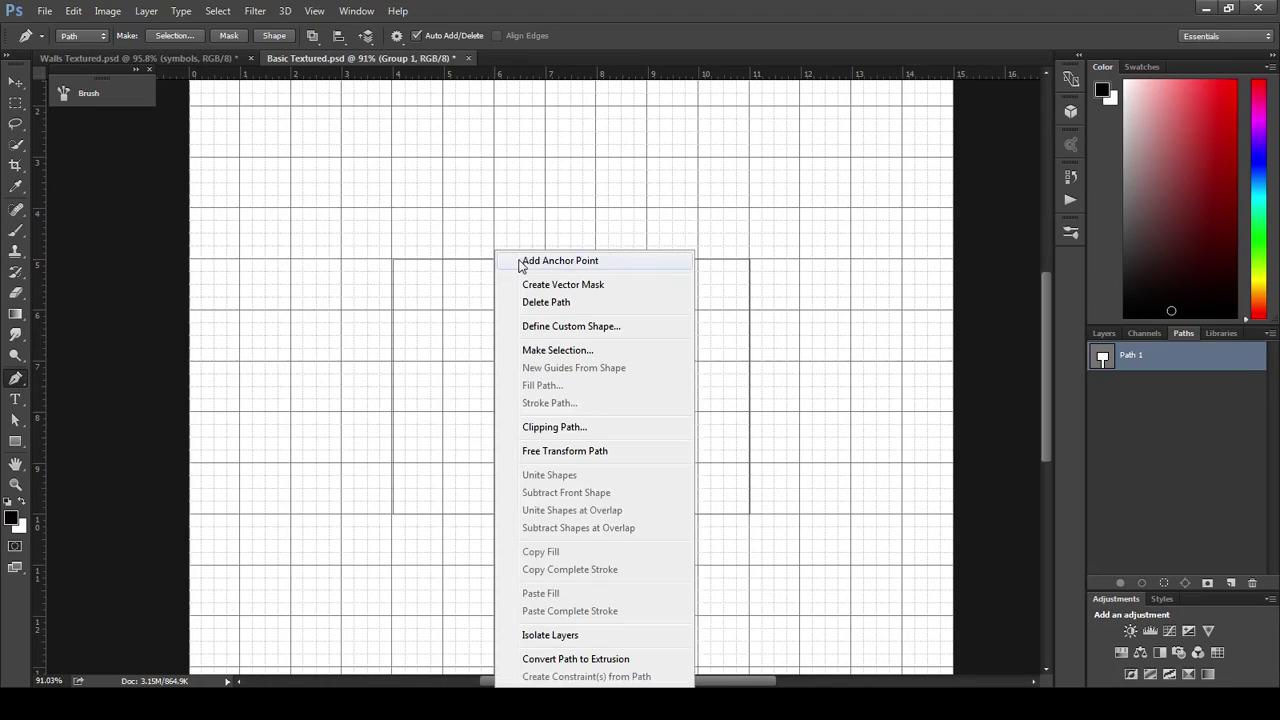
pyautogui.click(534, 261)
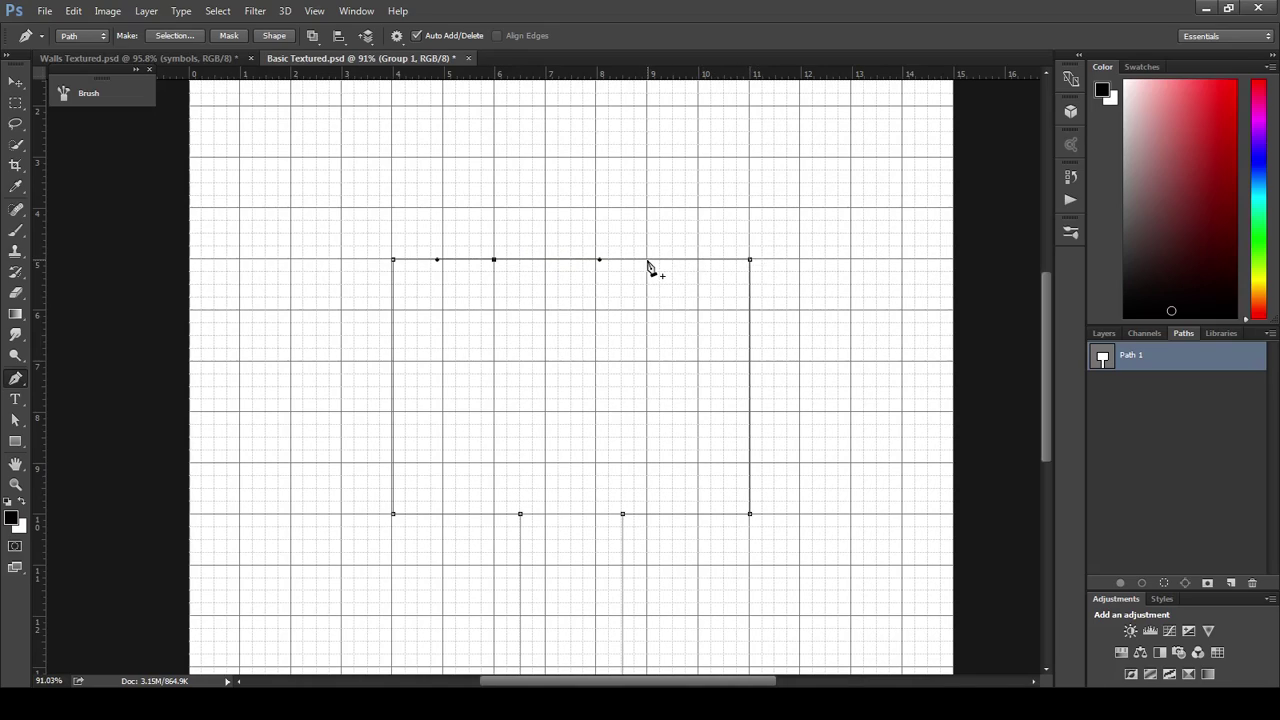
pyautogui.rightClick(647, 265)
pyautogui.click(694, 262)
# Switch from the Direct Selection Tool to the Path Selection Tool for working on the whole Path 1 outline.
pyautogui.click(14, 422)
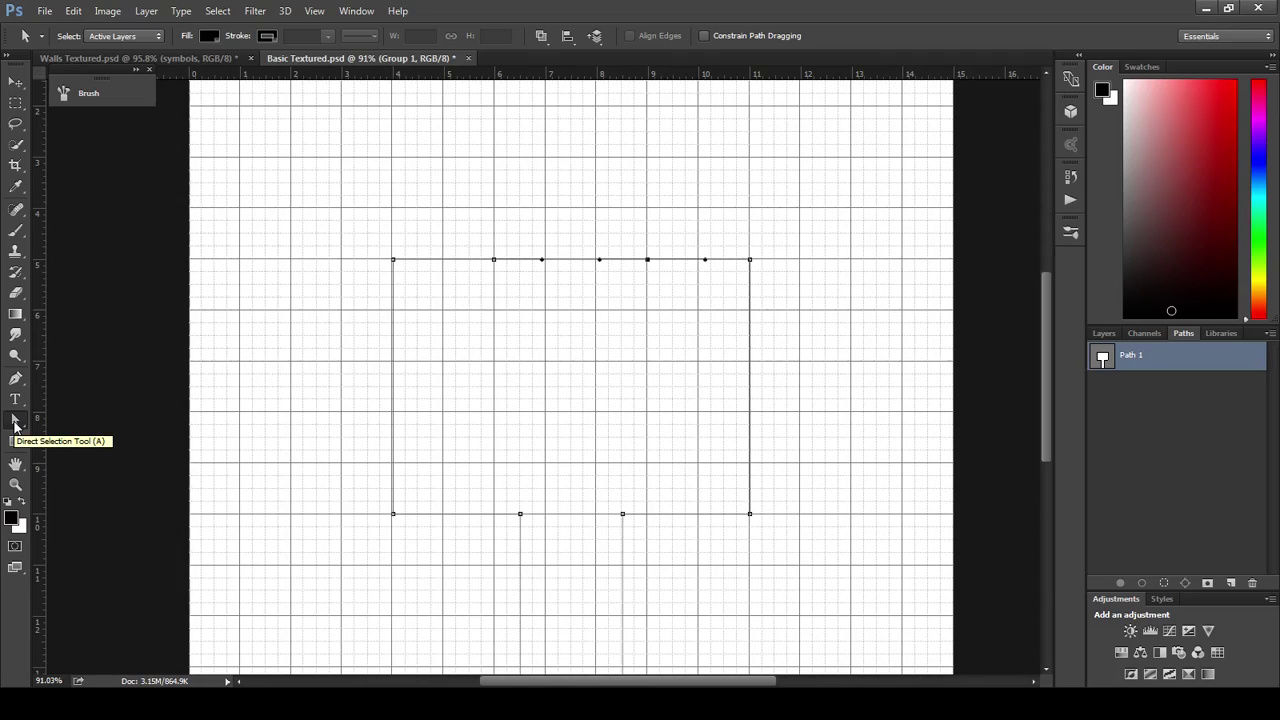
pyautogui.moveTo(15, 423); pyautogui.dragTo(52, 418)
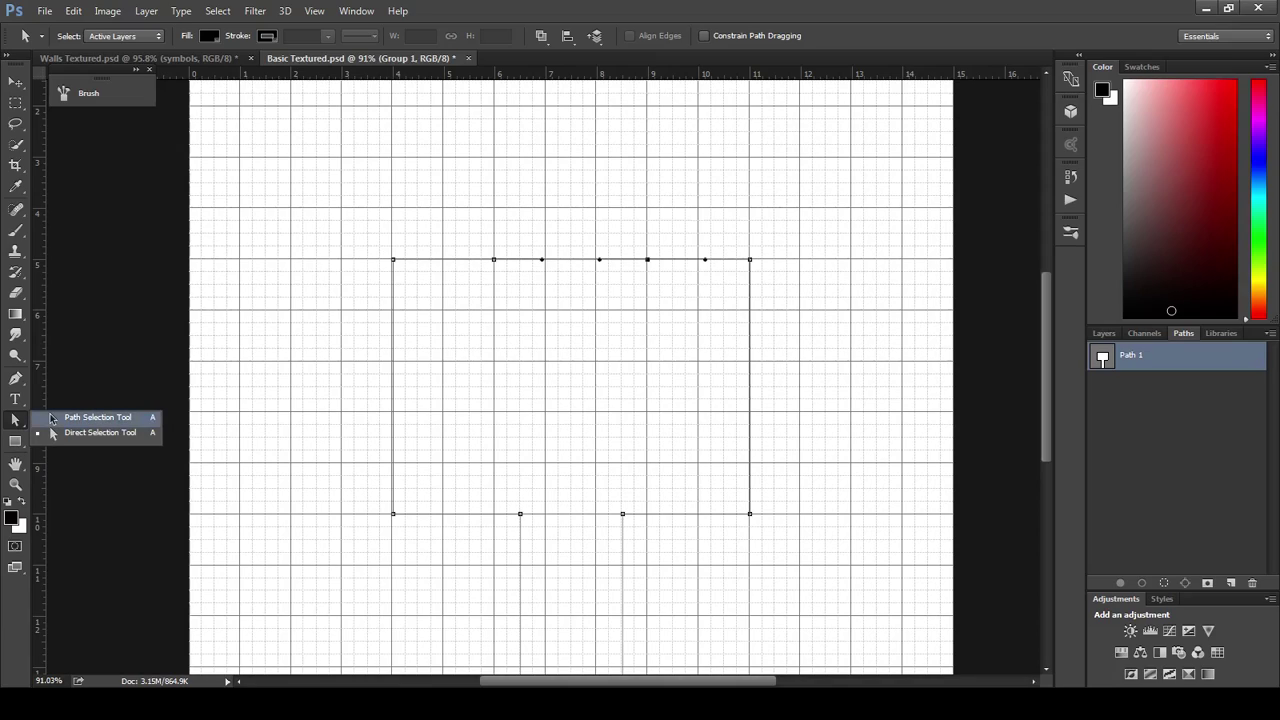
pyautogui.click(52, 418)
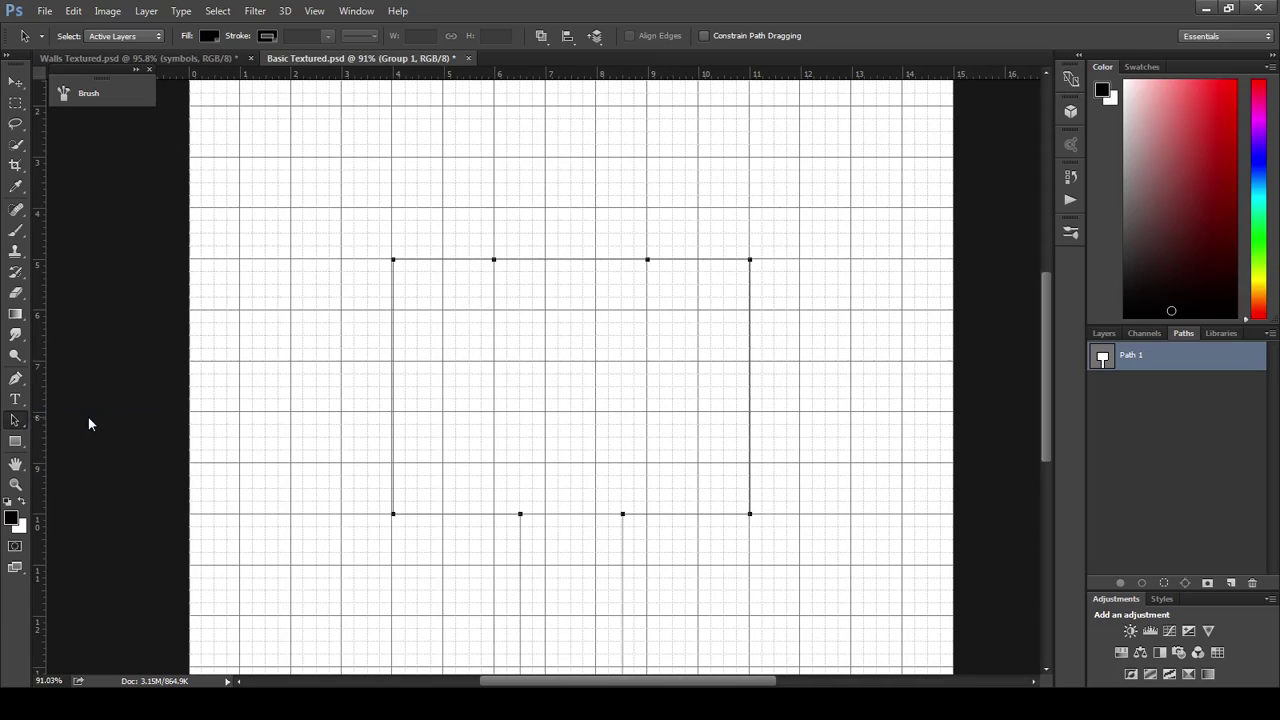
pyautogui.click(15, 421)
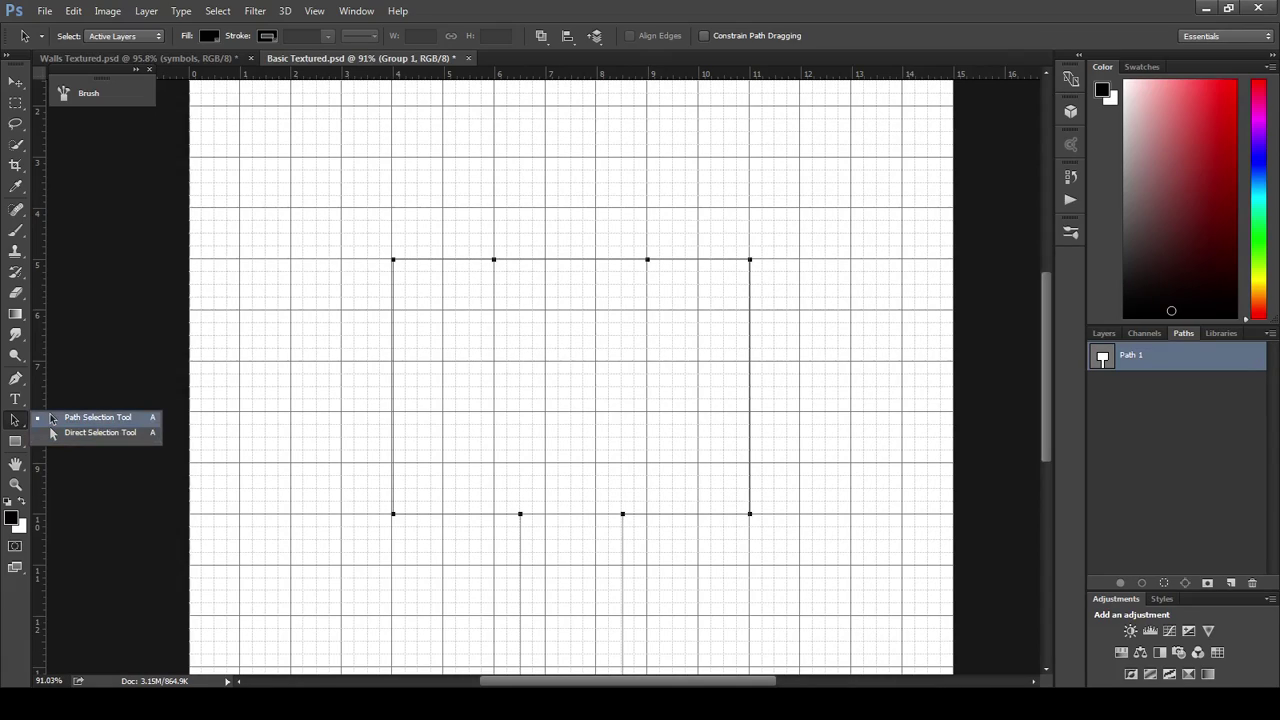
pyautogui.click(53, 418)
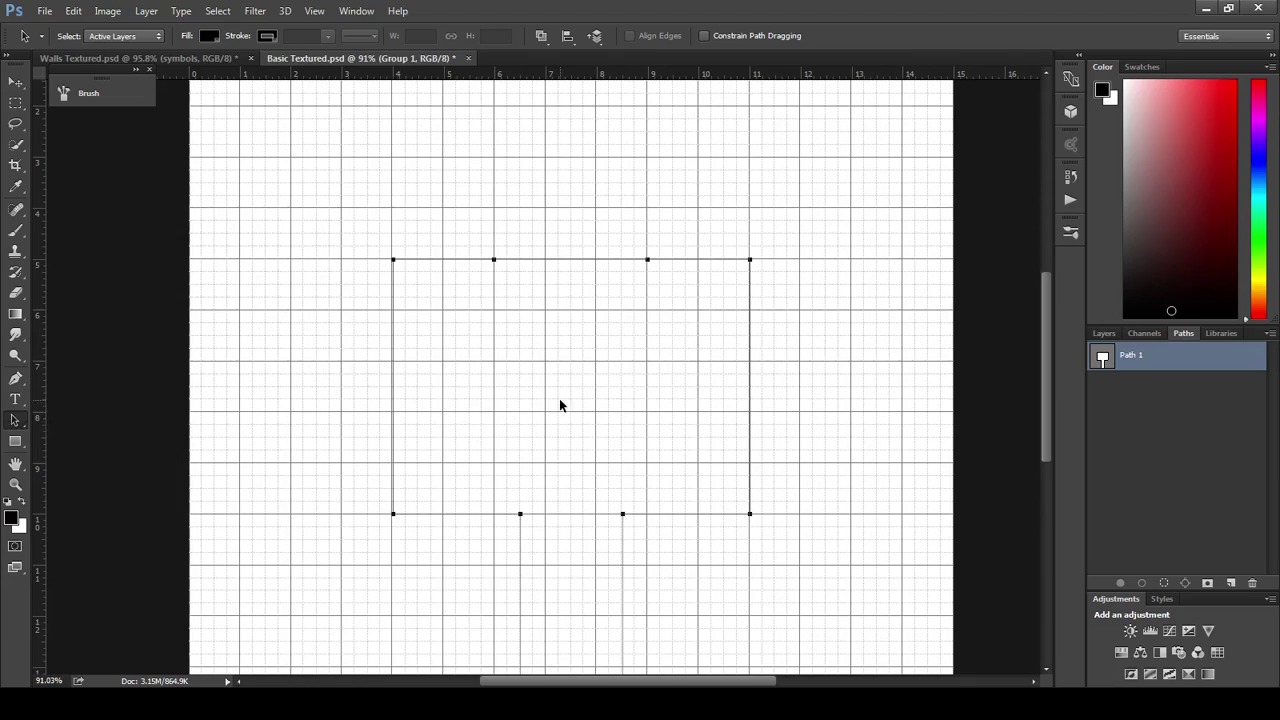
# Move the two added anchor points of Path 1 straight up to the 3 grid line with the Direct Selection Tool.
pyautogui.moveTo(559, 404); pyautogui.dragTo(587, 430)
pyautogui.moveTo(16, 422); pyautogui.dragTo(94, 437)
pyautogui.scroll(2, 508, 310)
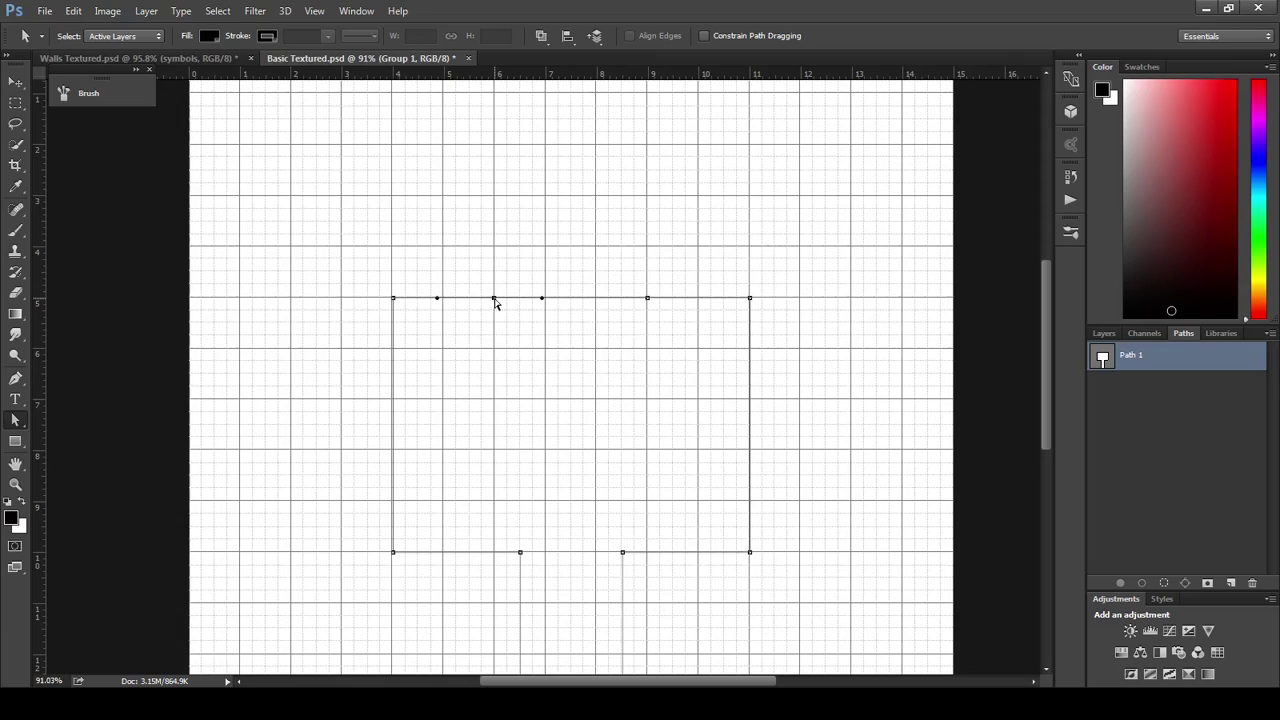
pyautogui.moveTo(496, 297); pyautogui.dragTo(500, 202)
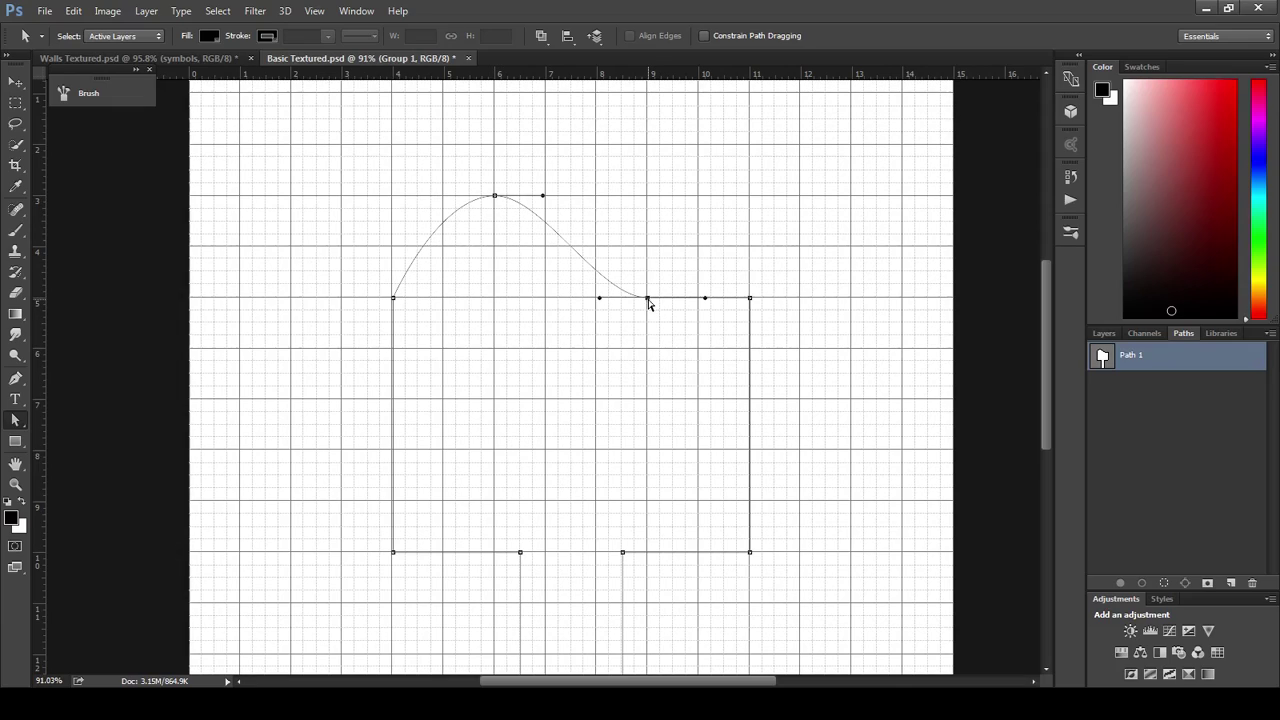
pyautogui.moveTo(648, 301); pyautogui.dragTo(648, 203)
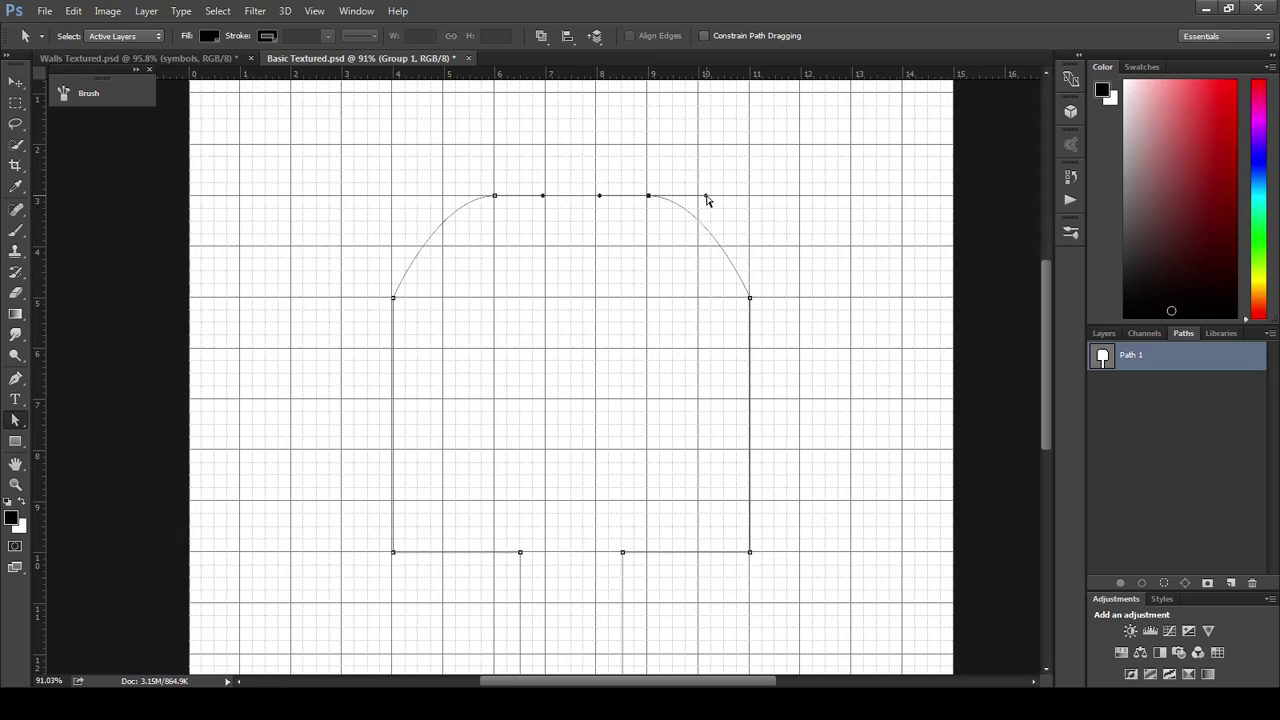
# Round the upper corners of Path 1 by extending the outer curve handles horizontally to the 4 and 11 grid lines, and deselect the path.
pyautogui.moveTo(717, 200); pyautogui.dragTo(748, 200)
pyautogui.click(494, 197)
pyautogui.moveTo(437, 198); pyautogui.dragTo(394, 200)
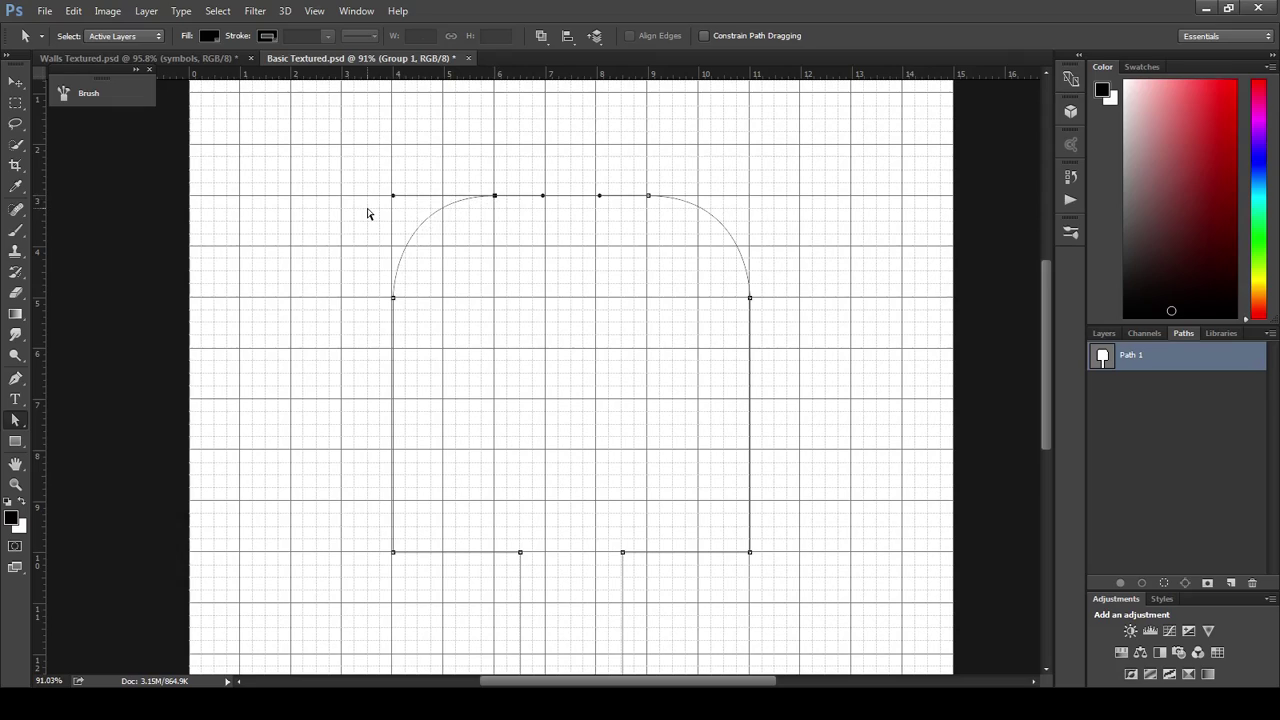
pyautogui.click(563, 311)
# Show and expand Group 1, and make the Walls layer's mask active.
pyautogui.click(1104, 334)
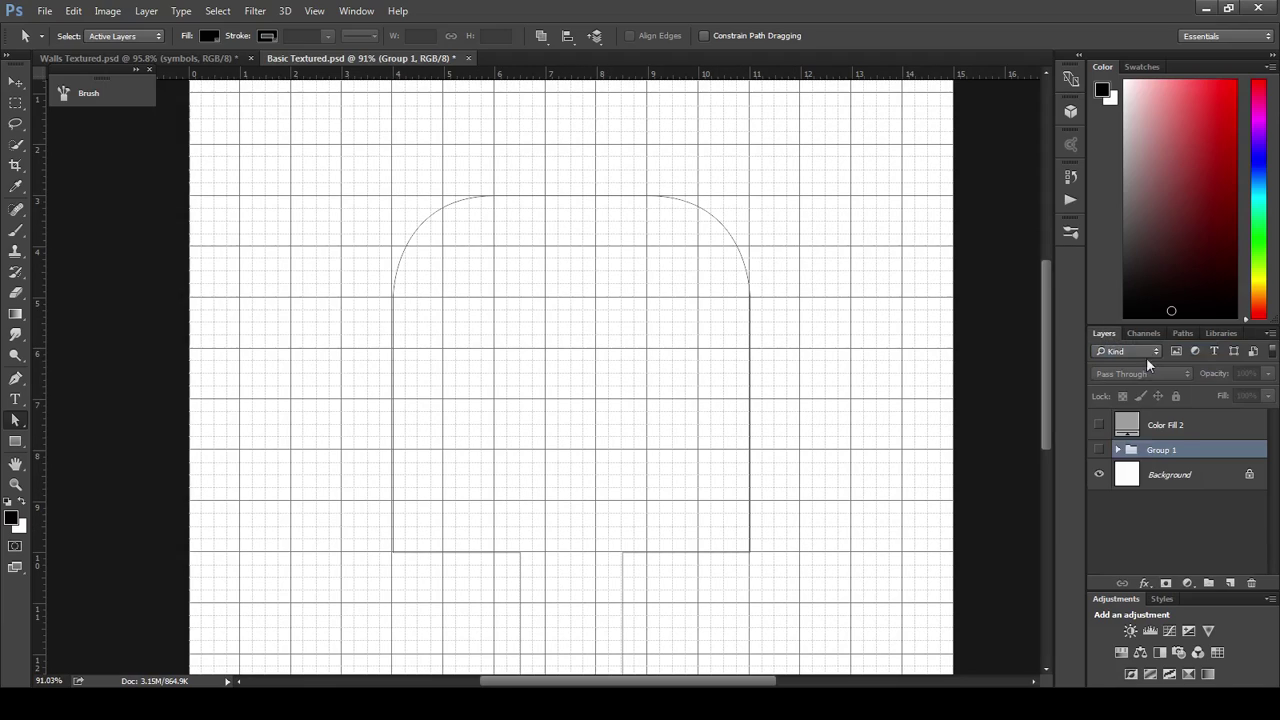
pyautogui.click(1099, 450)
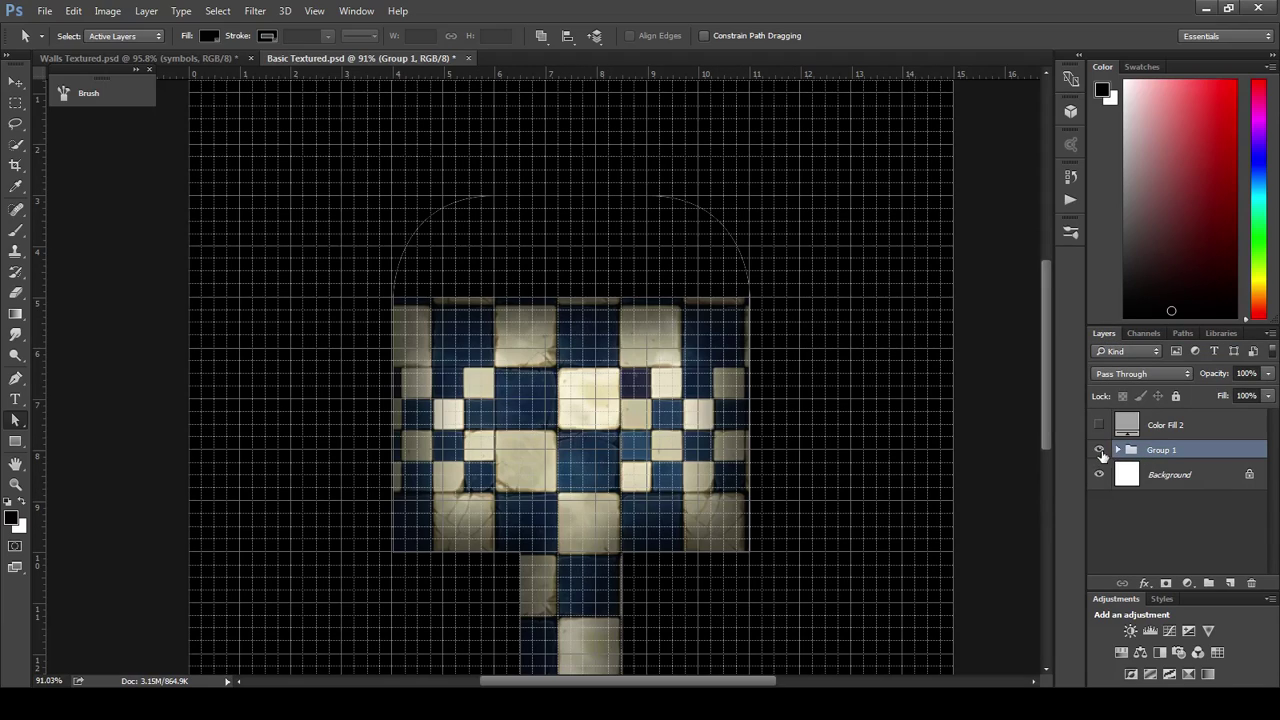
pyautogui.click(1119, 450)
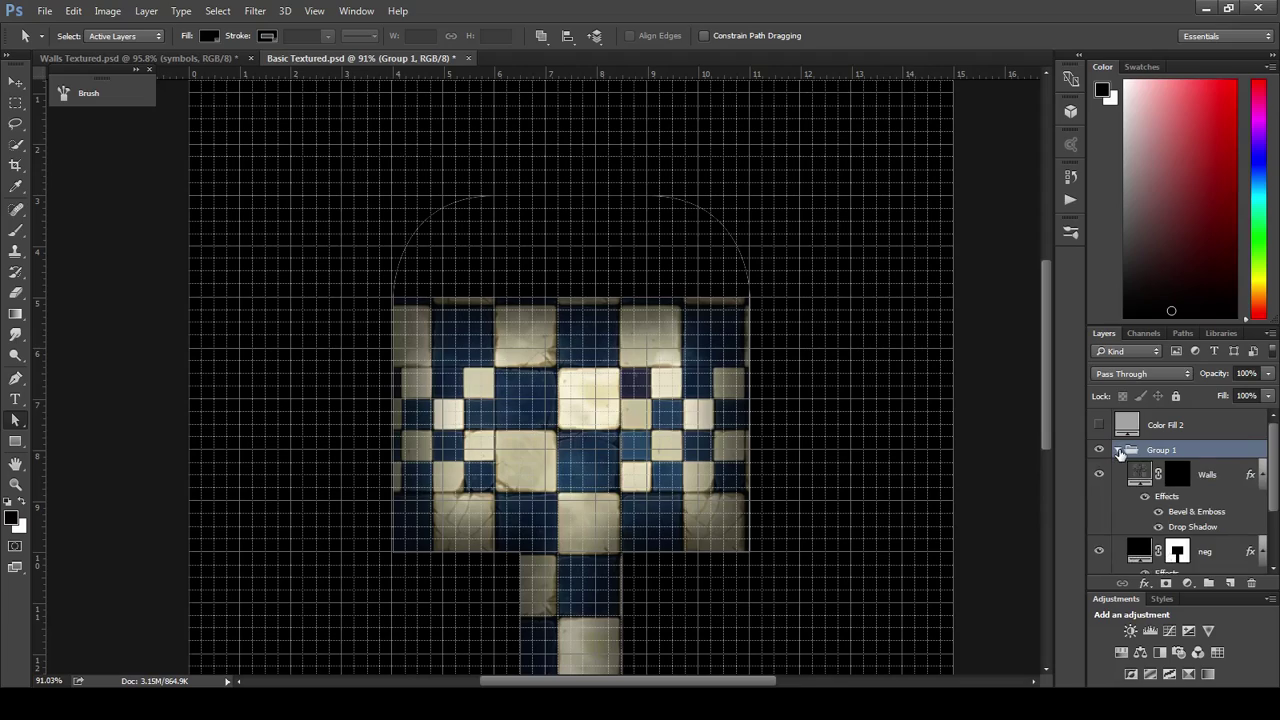
pyautogui.click(1178, 481)
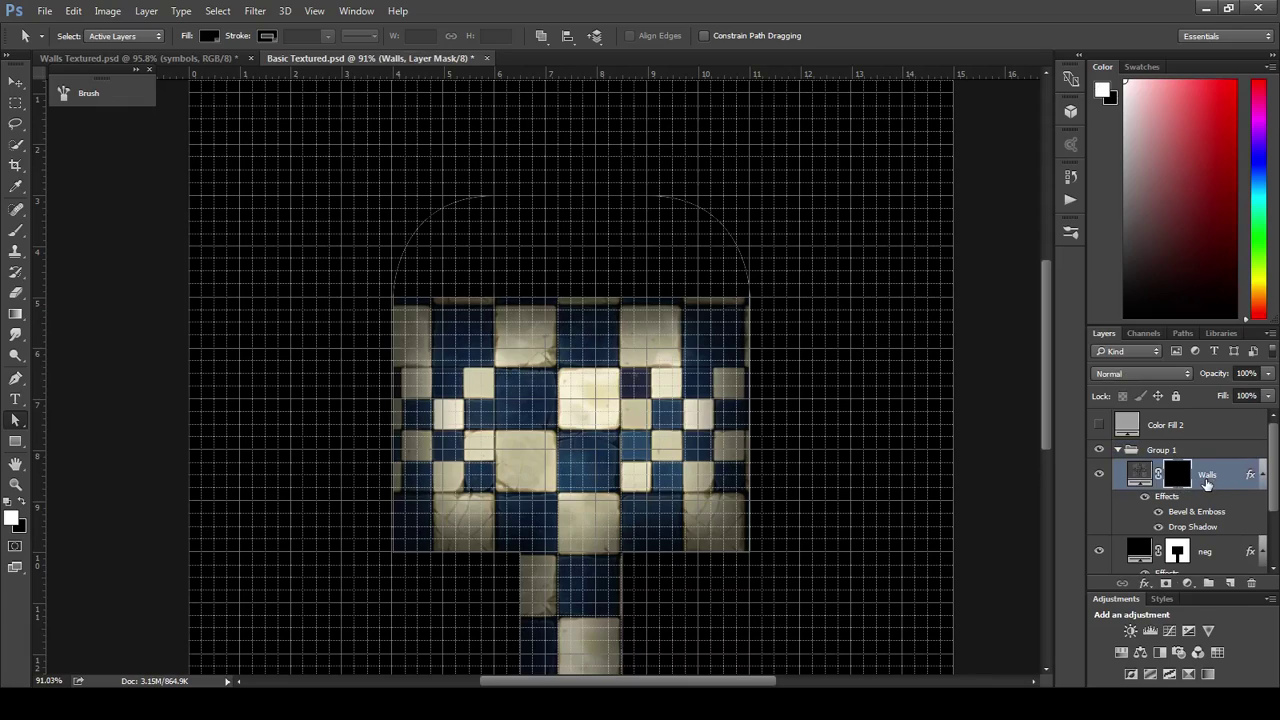
# Stroke Path 1 on the Walls mask in white with a hard round 9 px brush at 100% hardness.
pyautogui.click(1181, 333)
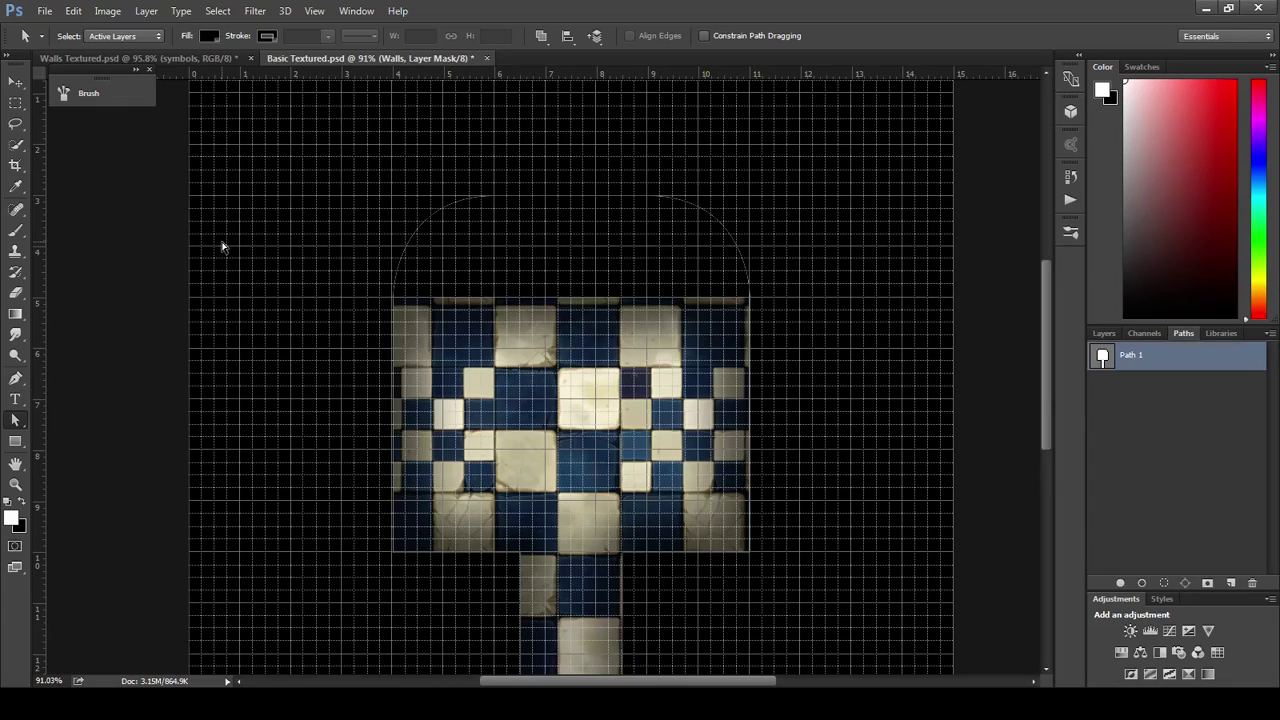
pyautogui.click(15, 230)
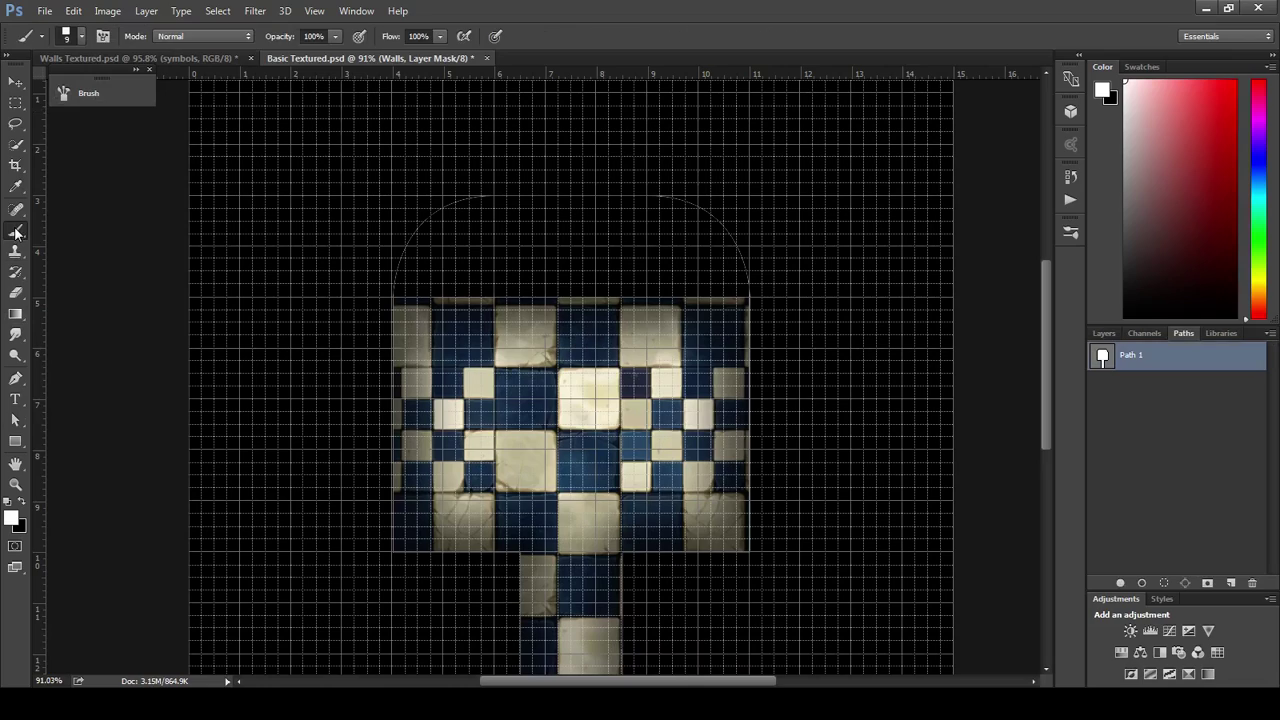
pyautogui.click(81, 37)
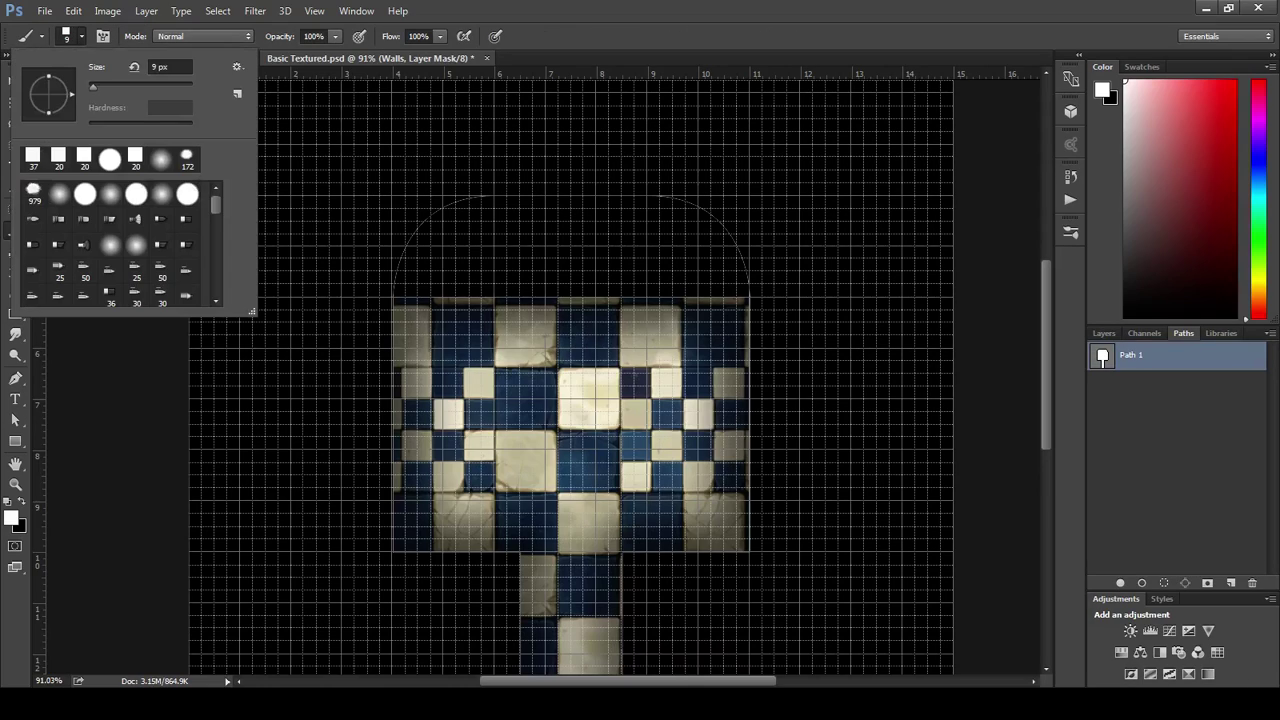
pyautogui.click(110, 159)
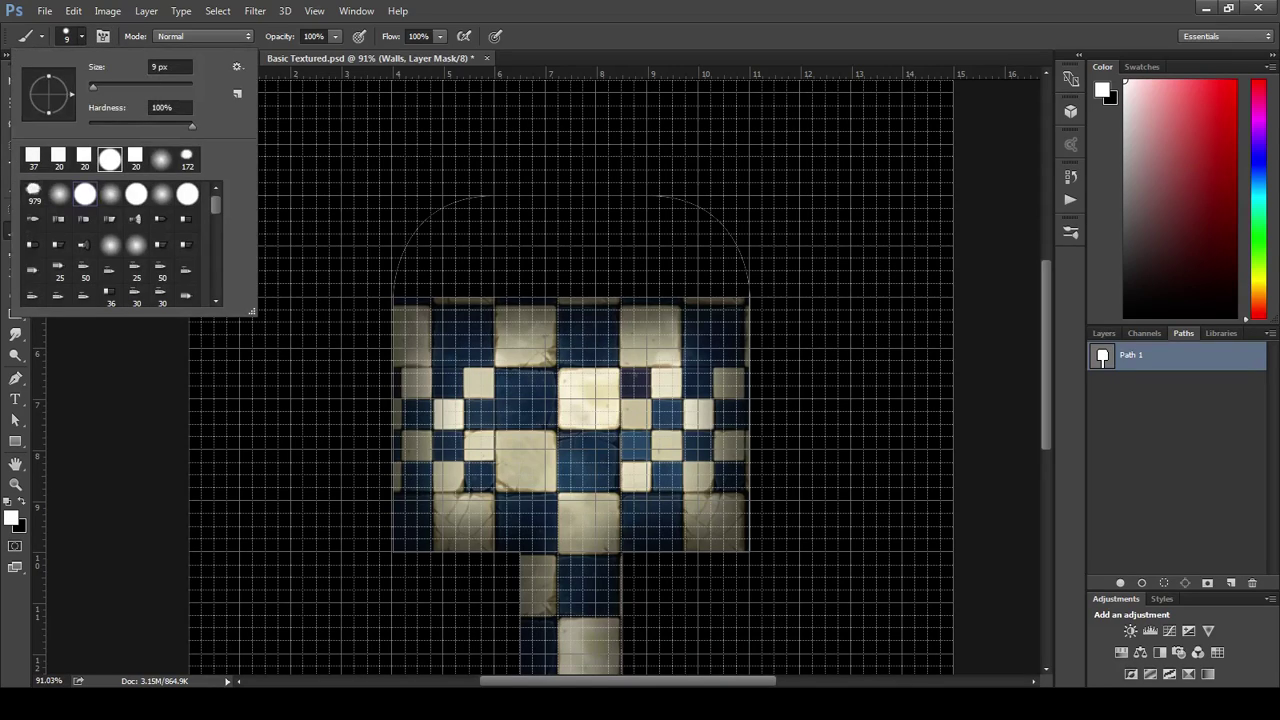
pyautogui.press('Return')
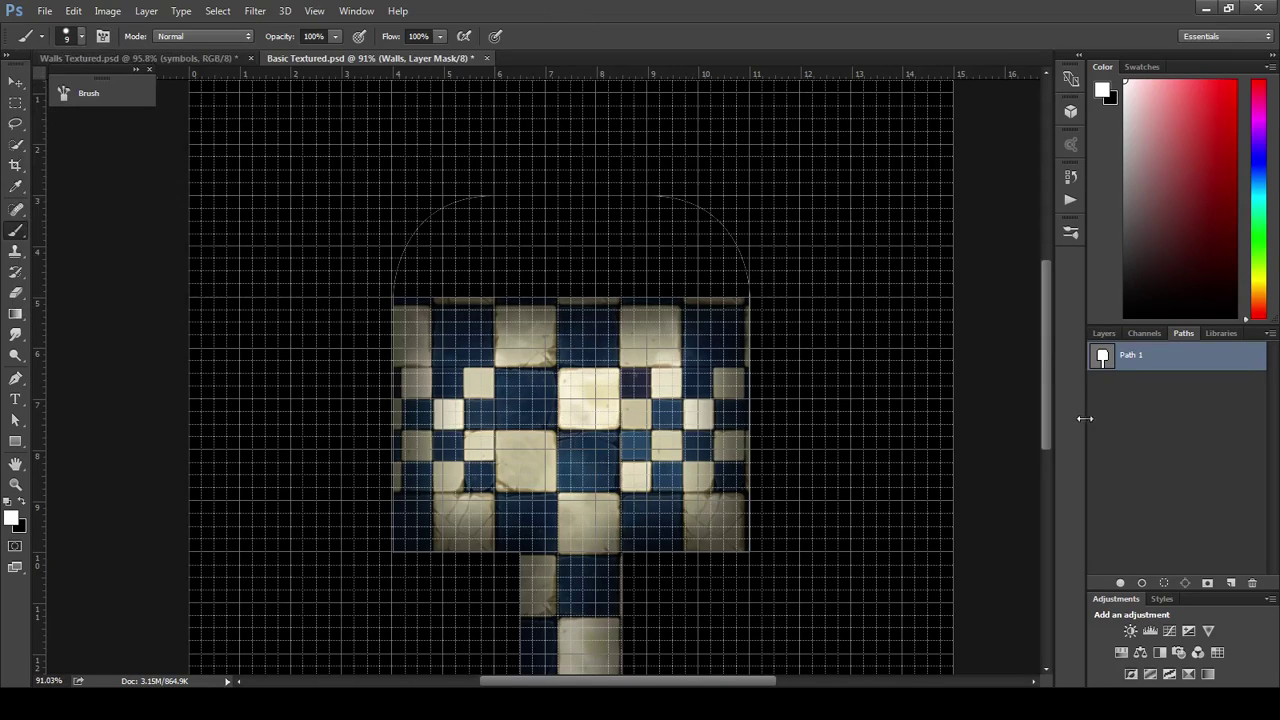
pyautogui.rightClick(1137, 356)
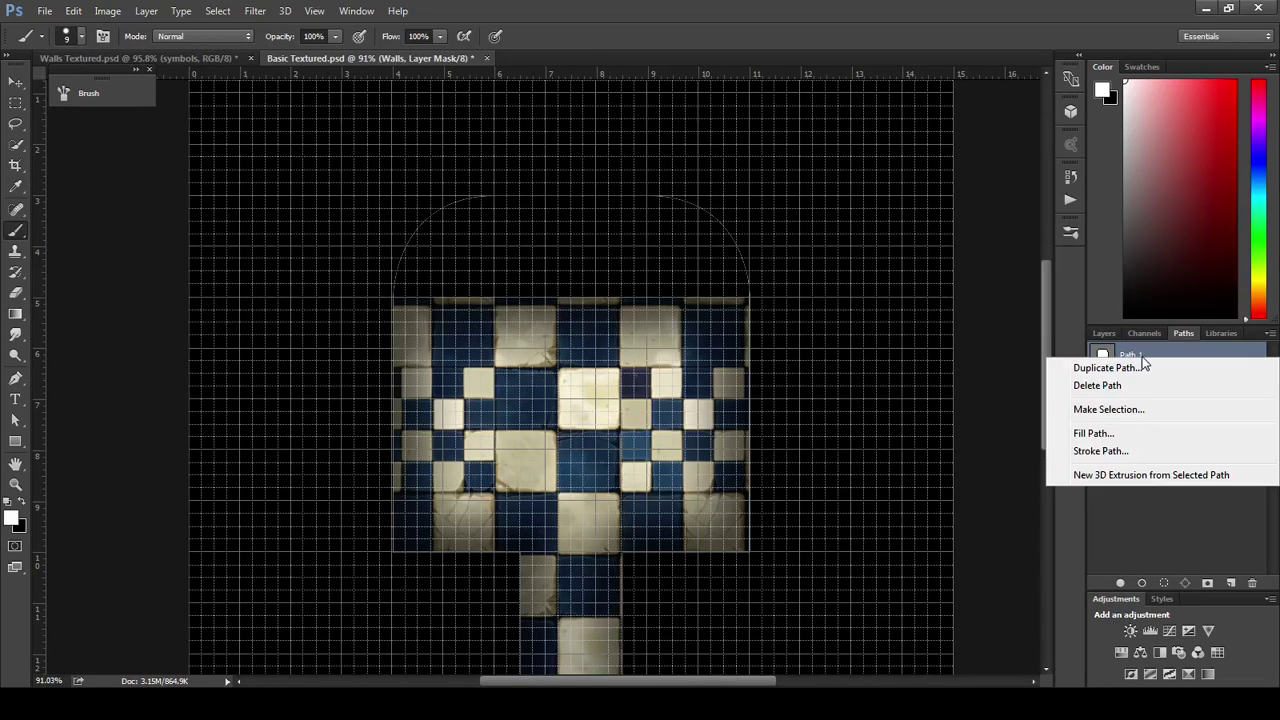
pyautogui.click(1146, 451)
pyautogui.click(814, 203)
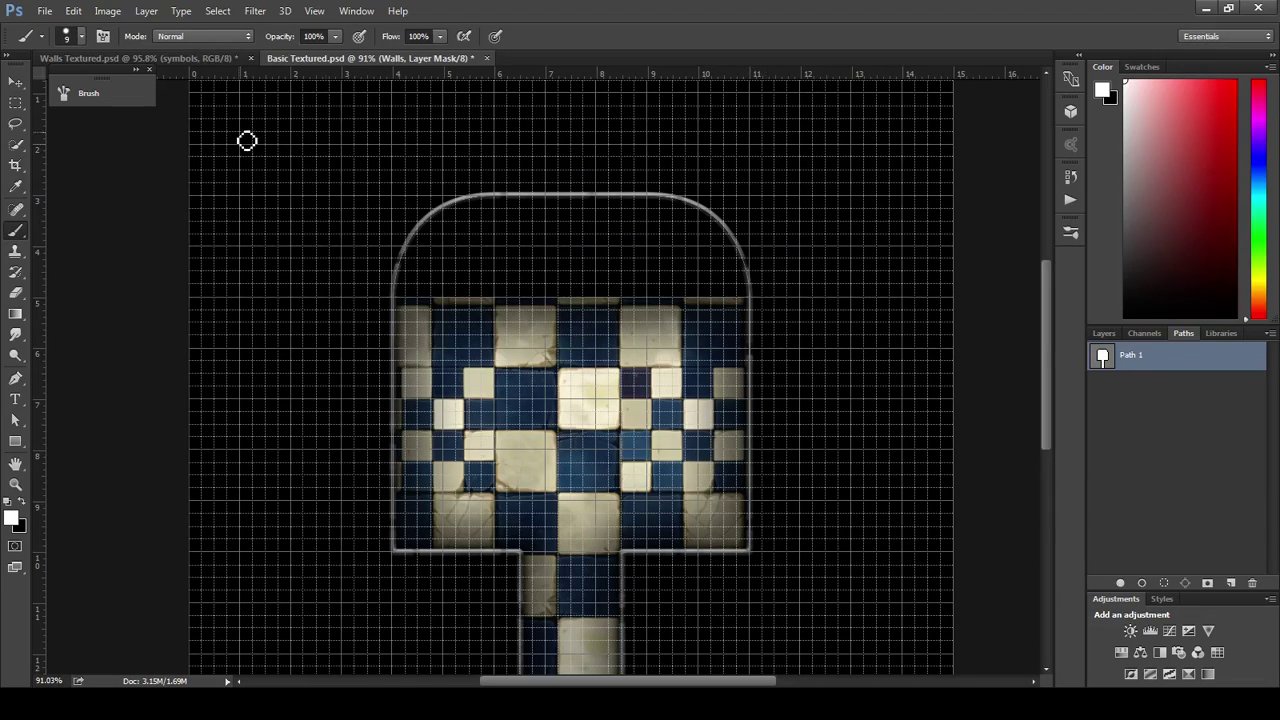
# Load the Walls layer mask as a selection and convert that selection into a work path.
pyautogui.click(1106, 334)
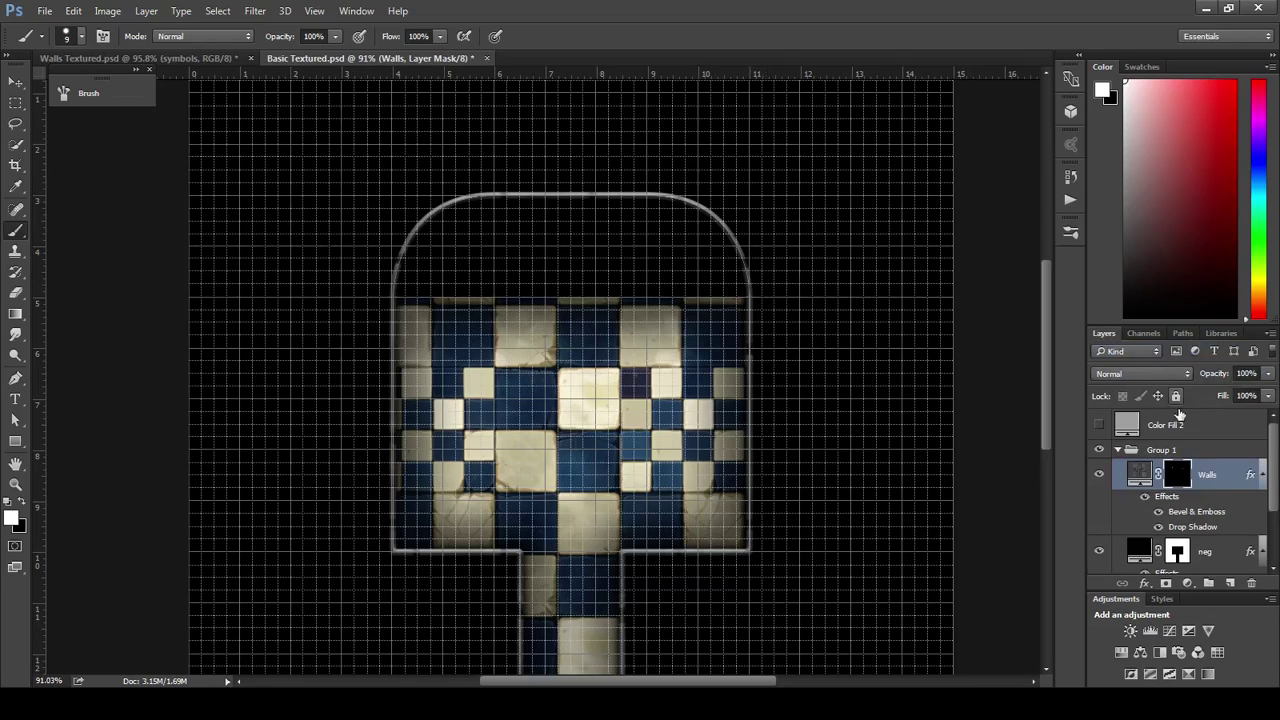
pyautogui.rightClick(1182, 483)
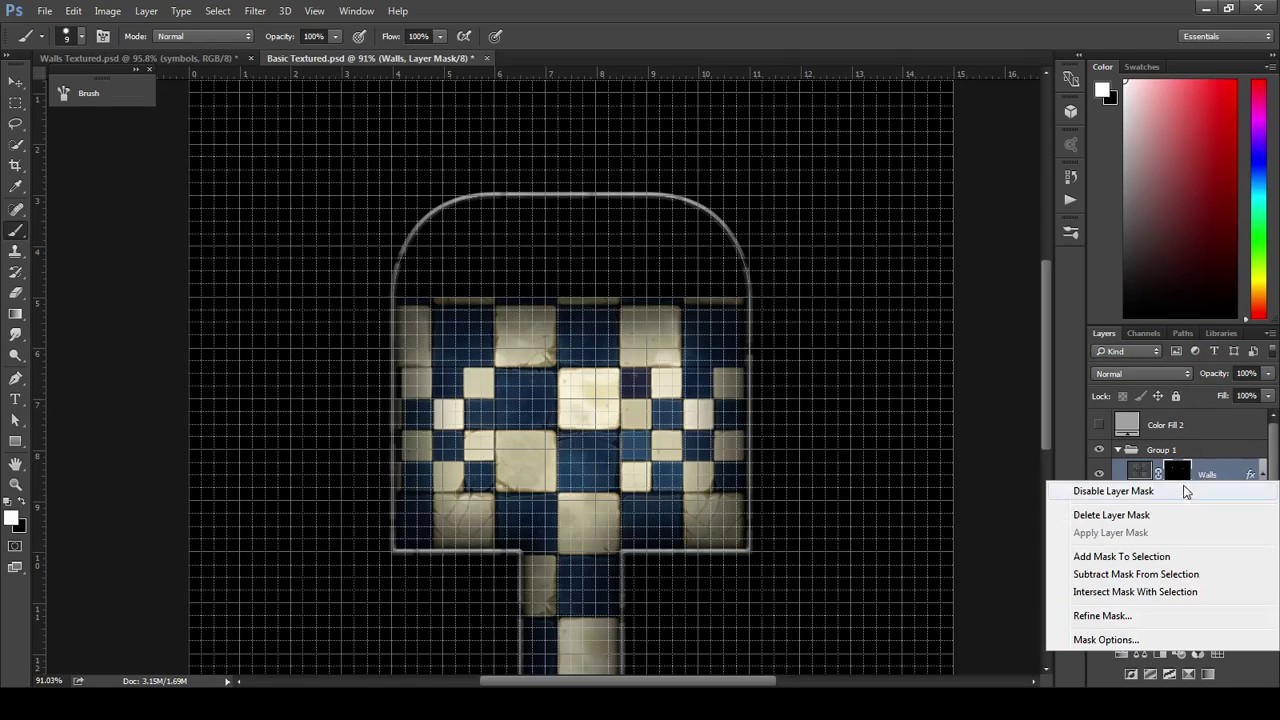
pyautogui.click(1180, 558)
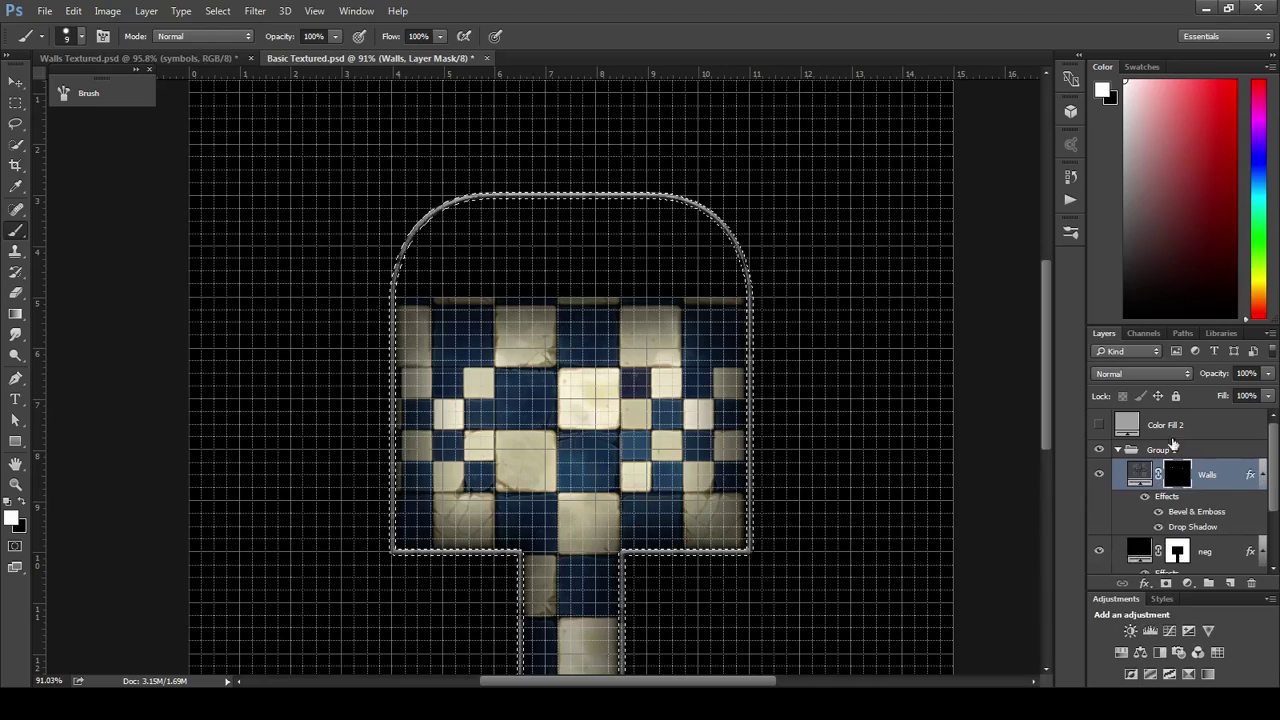
pyautogui.click(1182, 334)
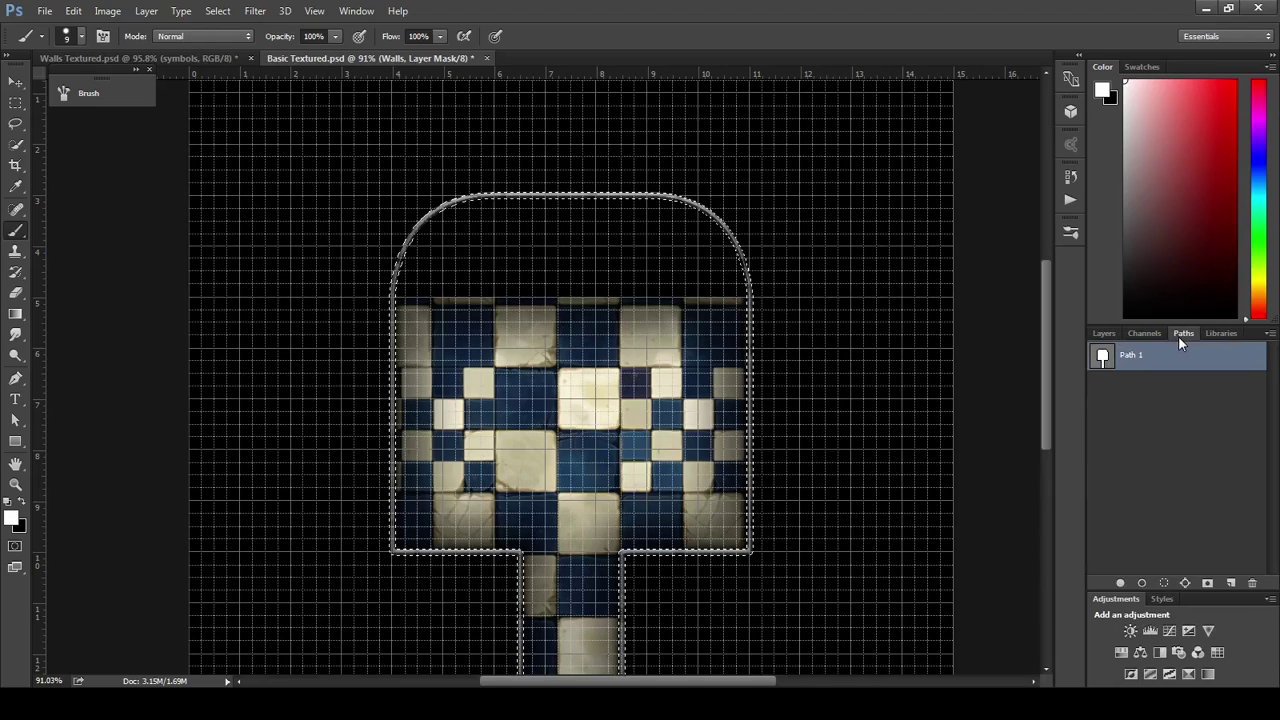
pyautogui.click(1183, 584)
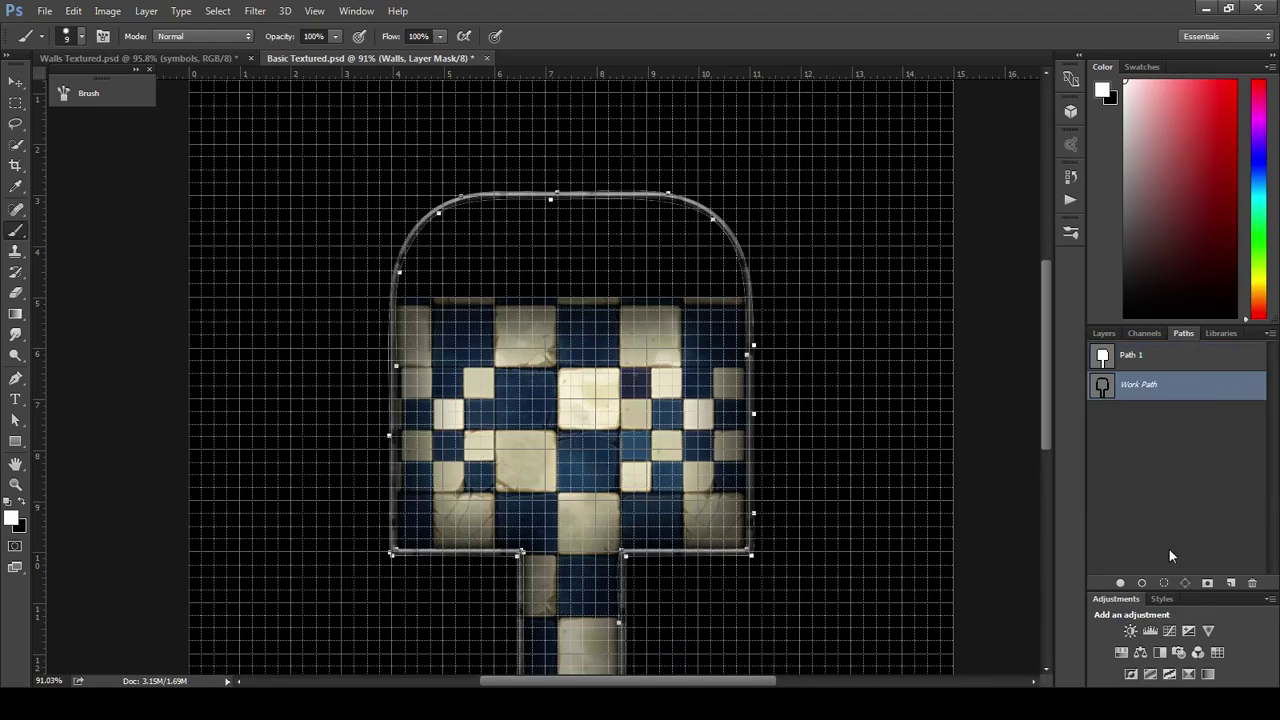
# Stroke the Work Path on the Walls mask with the second recent 20 px brush preset resized to 10 px, and deselect the path.
pyautogui.click(81, 38)
pyautogui.click(59, 158)
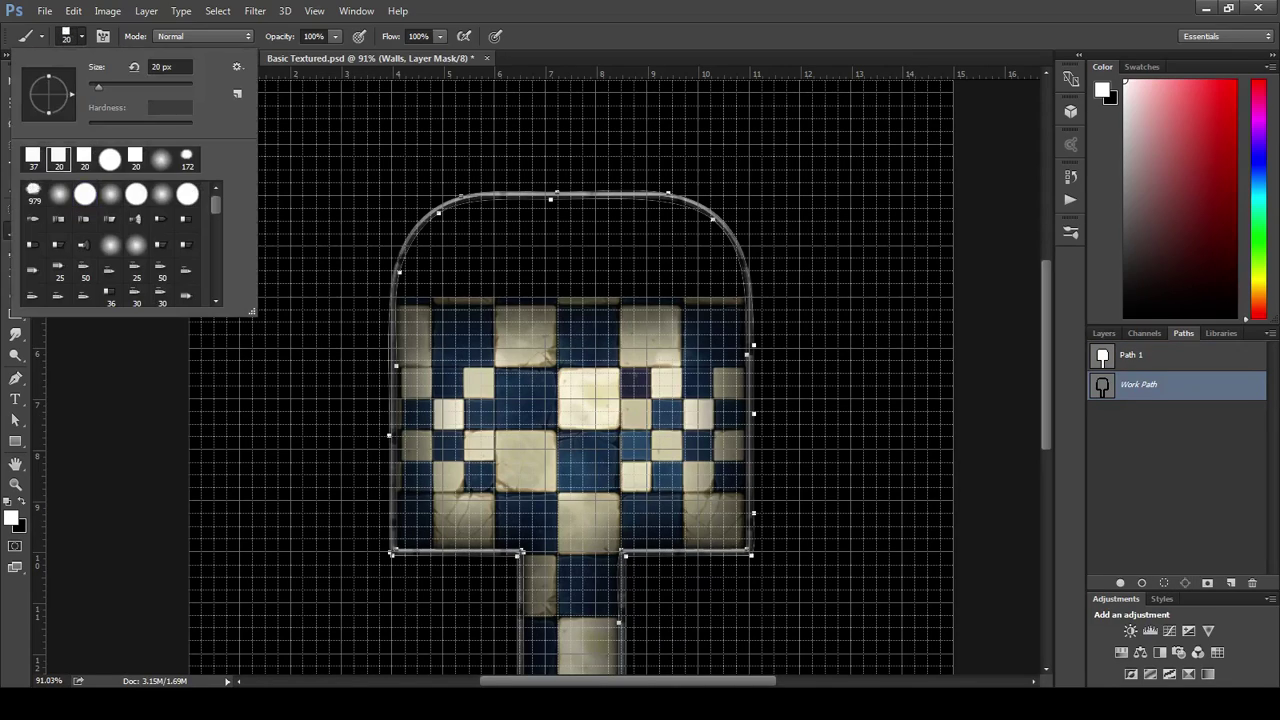
pyautogui.write('12')
pyautogui.press('Return')
pyautogui.click(1212, 452)
pyautogui.click(1212, 452)
pyautogui.rightClick(1150, 388)
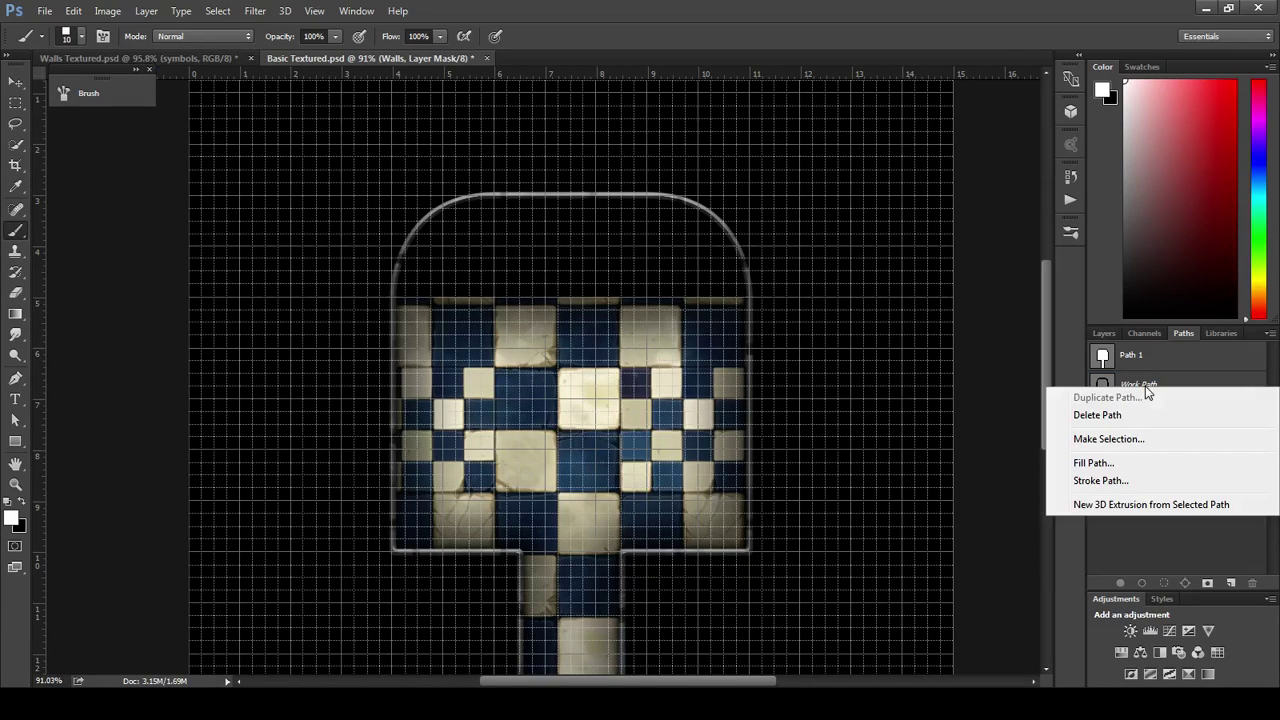
pyautogui.click(1110, 482)
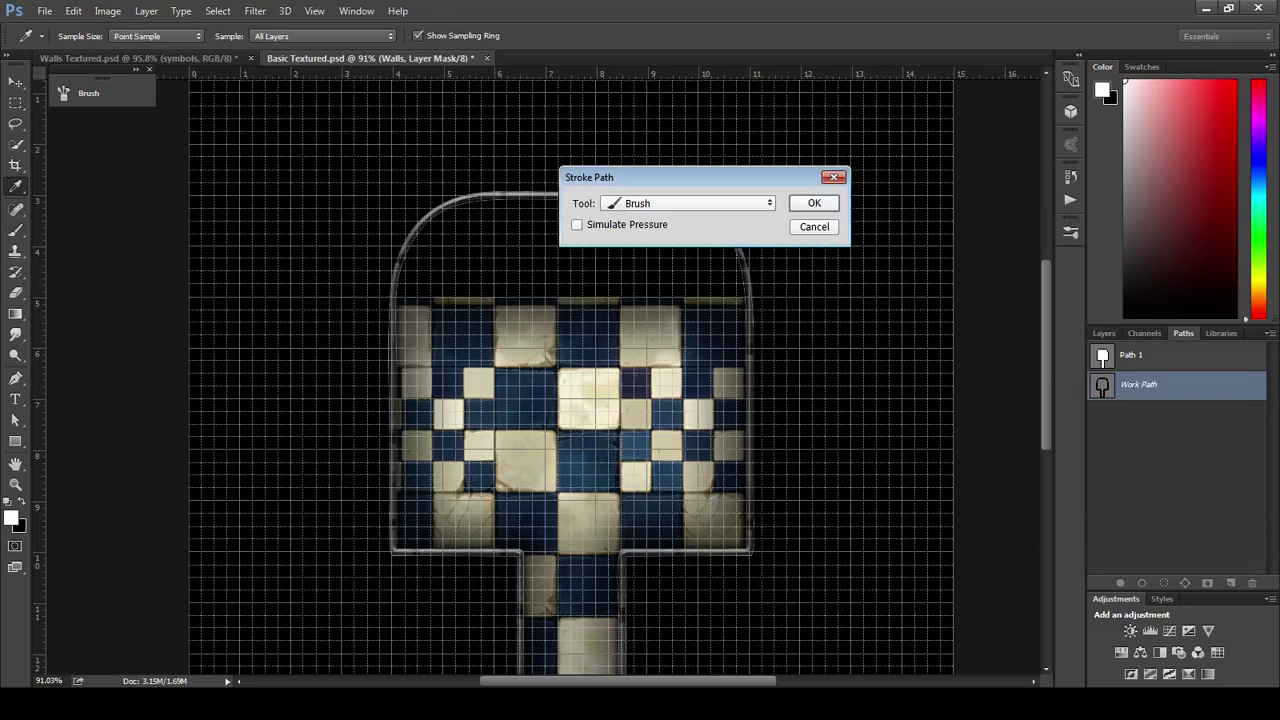
pyautogui.click(813, 202)
pyautogui.press('b')
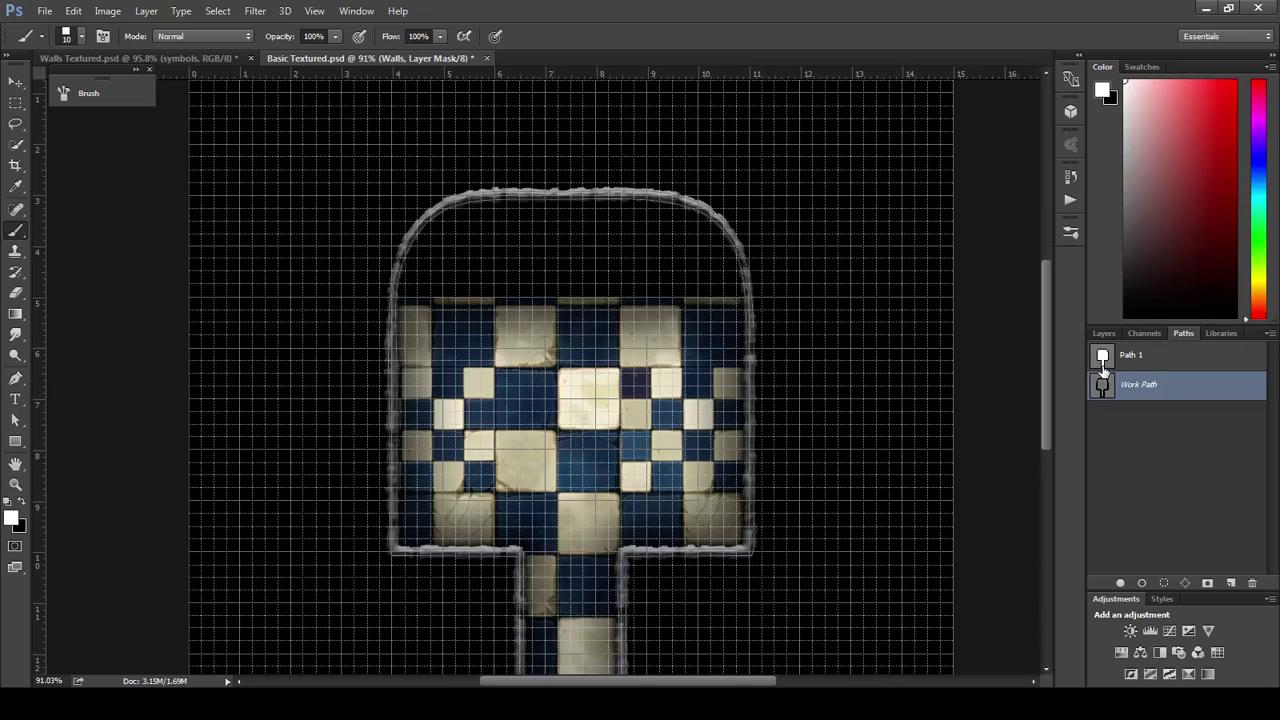
pyautogui.click(1145, 487)
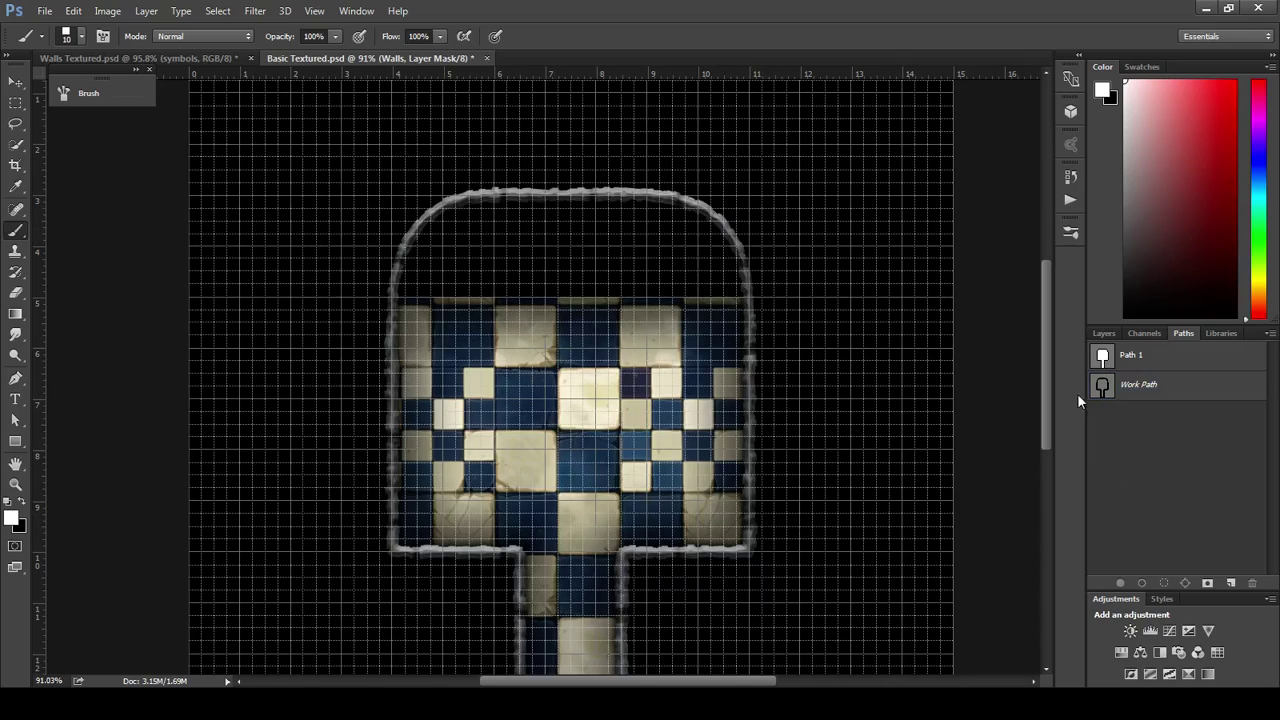
# Make the neg layer's mask active and select Path 1.
pyautogui.click(1103, 333)
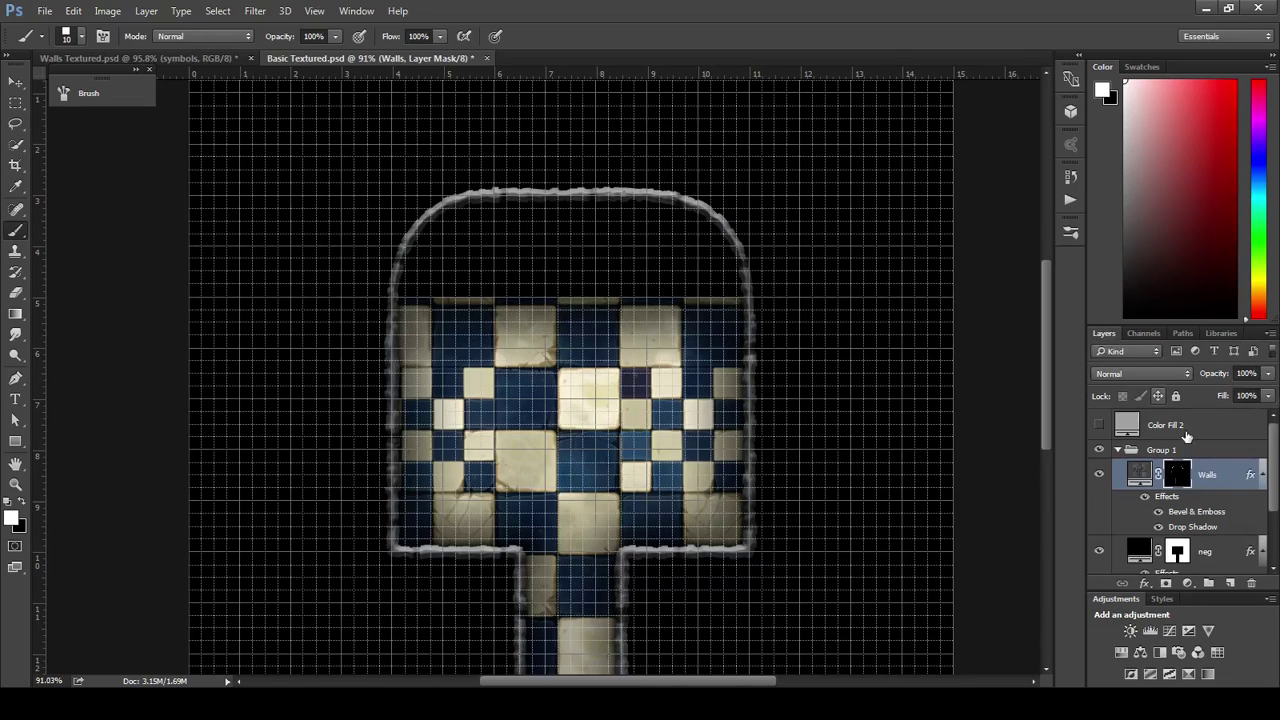
pyautogui.scroll(-3, 1268, 478)
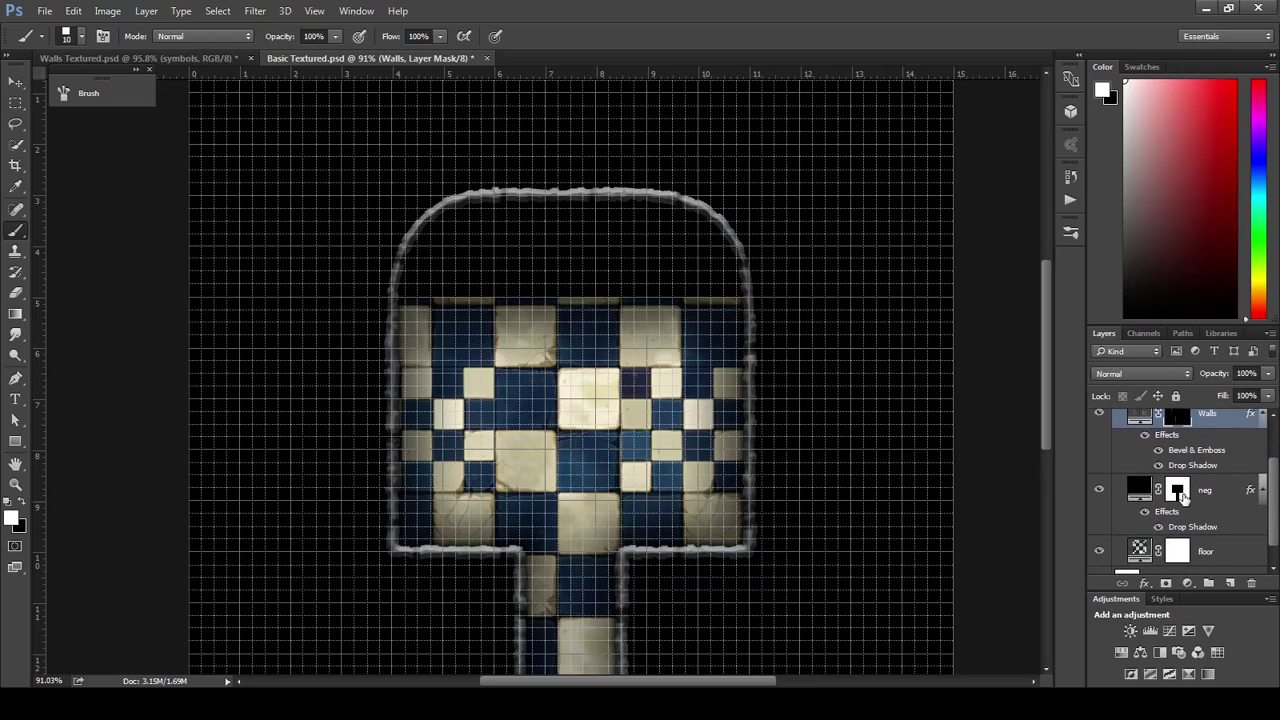
pyautogui.click(1178, 494)
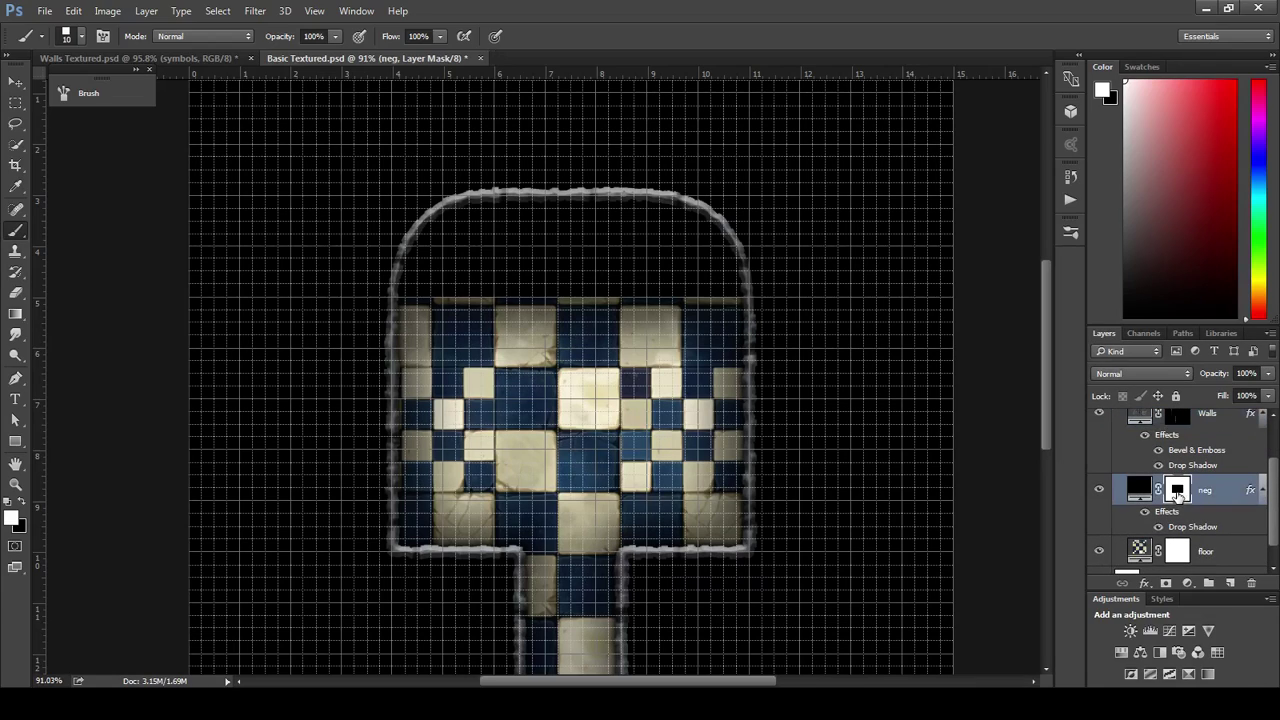
pyautogui.click(1184, 334)
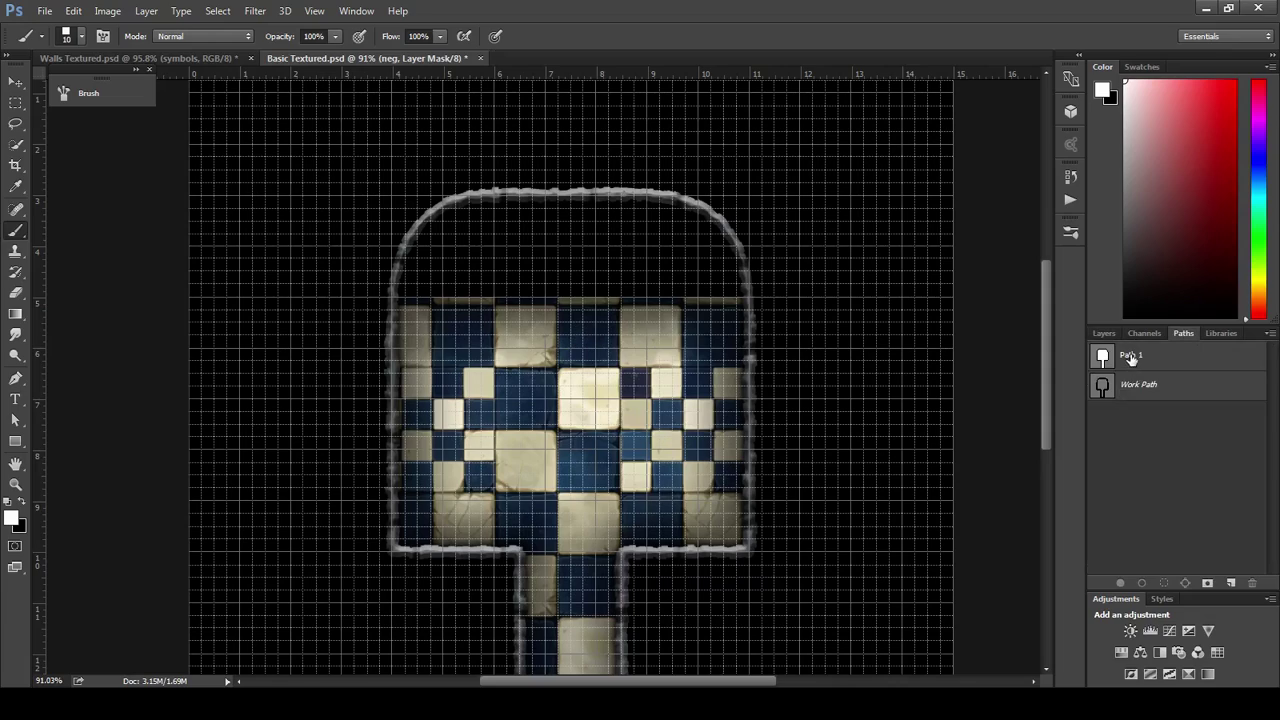
pyautogui.click(1127, 356)
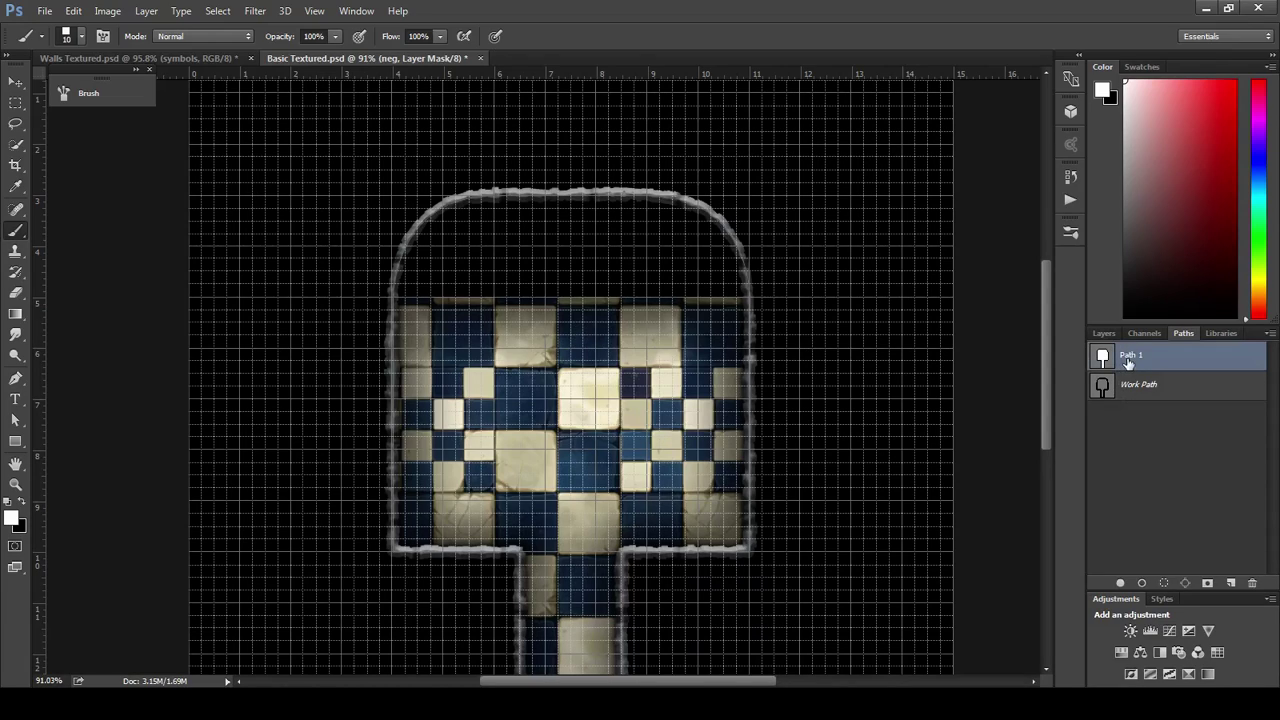
# Fill Path 1 on the neg mask with the white foreground color at 100% opacity in Normal mode.
pyautogui.rightClick(1128, 363)
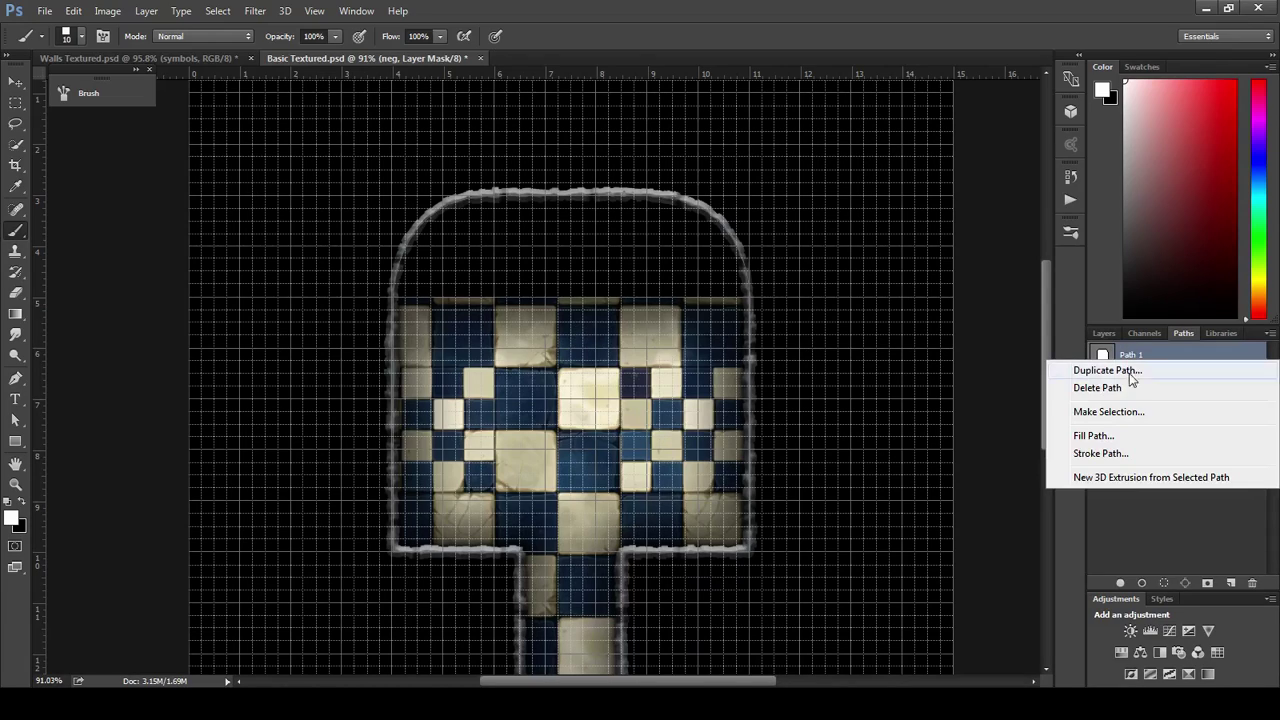
pyautogui.click(1116, 438)
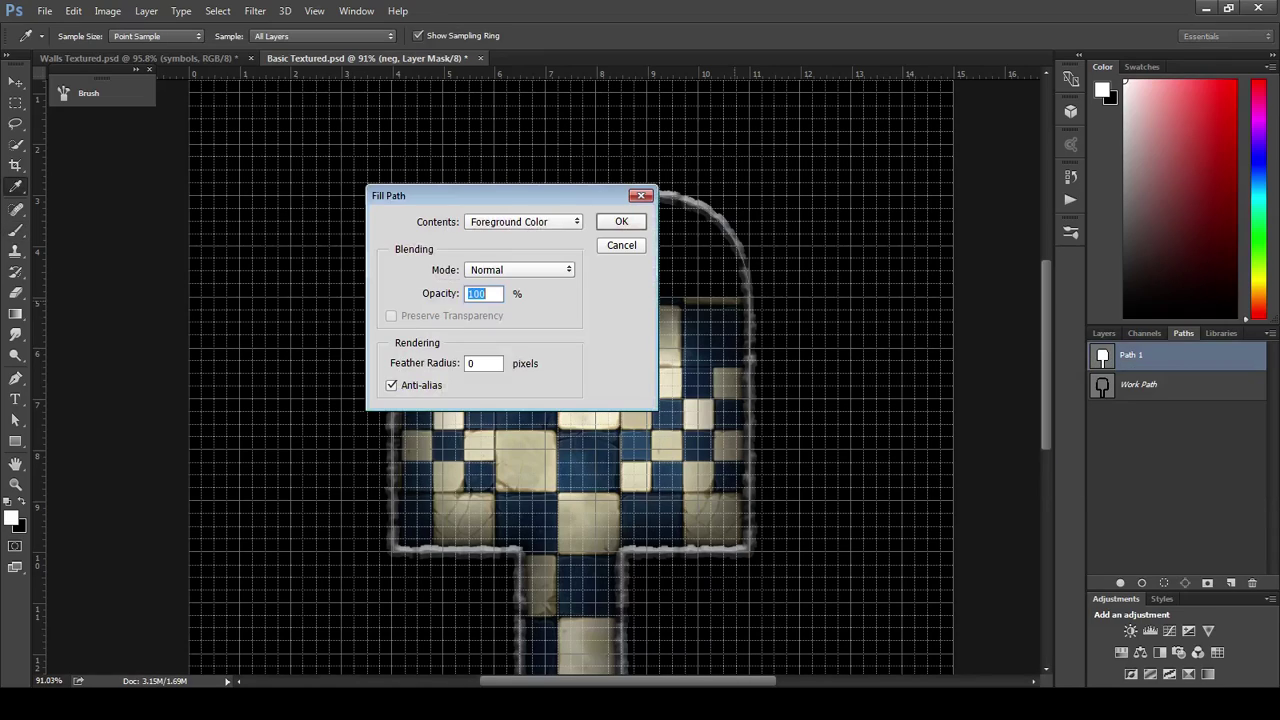
pyautogui.click(630, 222)
pyautogui.press('b')
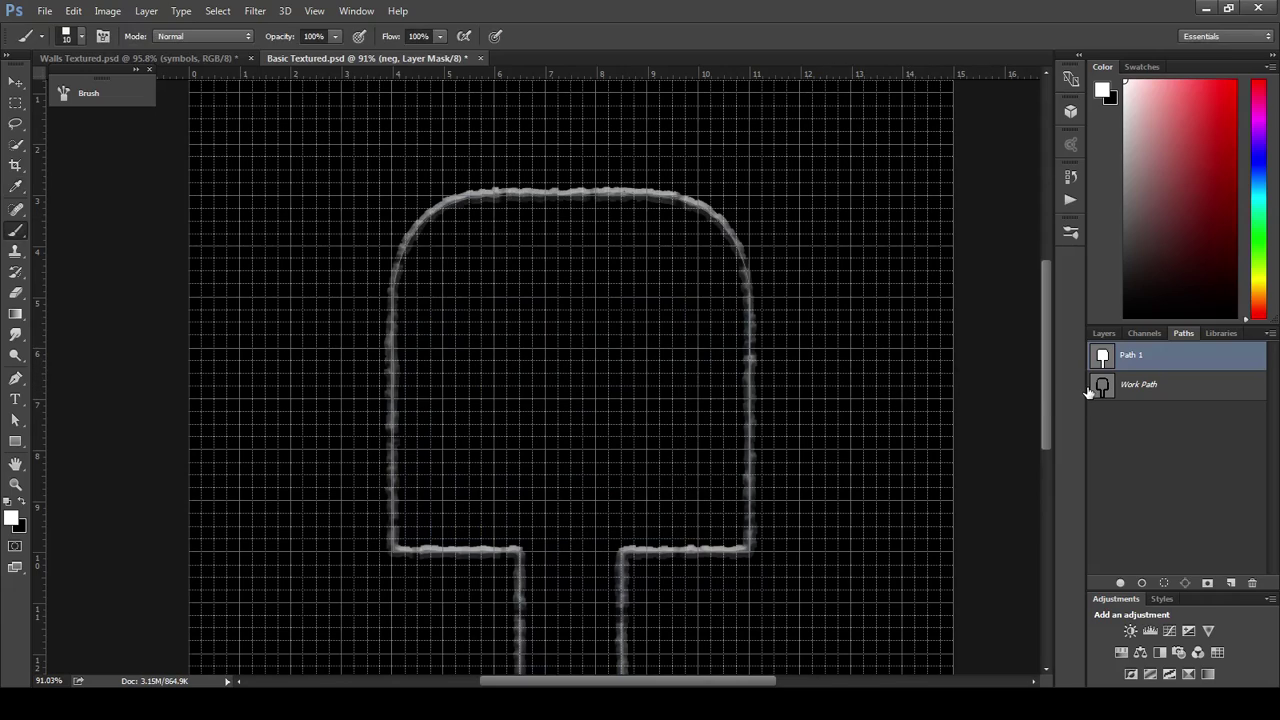
# Swap the foreground color to black and fill Path 1 on the neg mask at 100% opacity in Normal mode.
pyautogui.press('x')
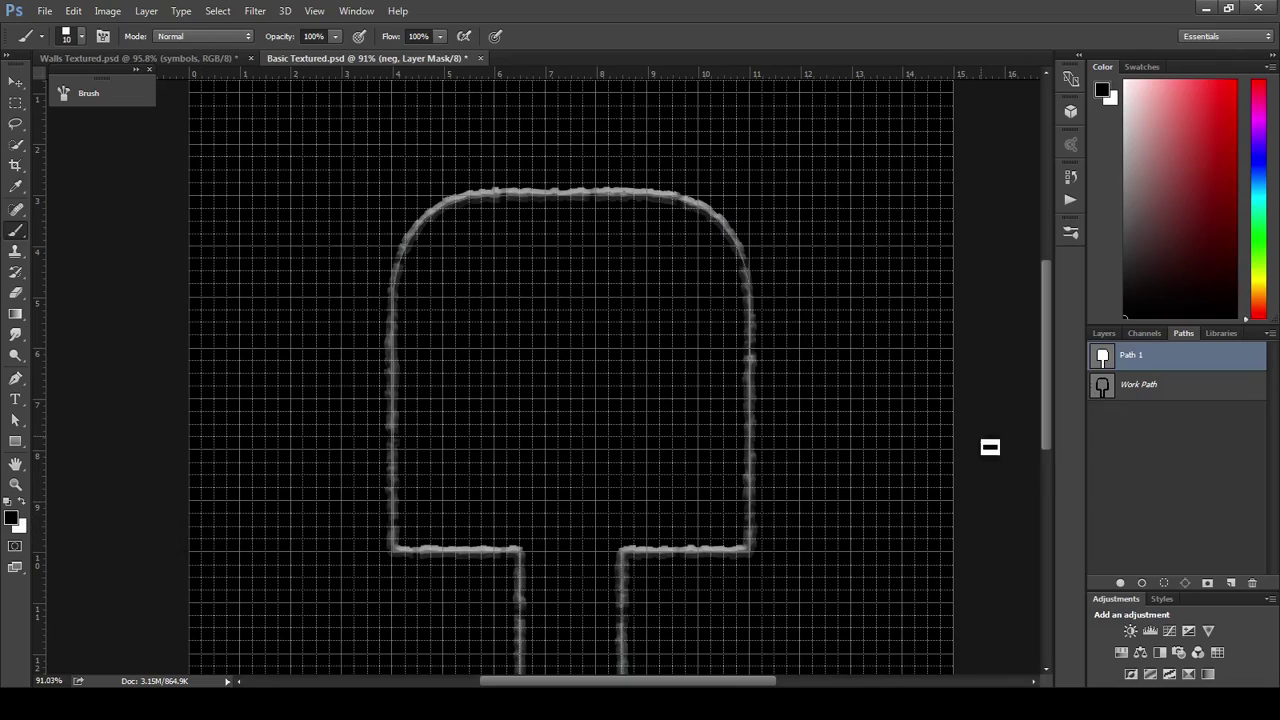
pyautogui.rightClick(1128, 362)
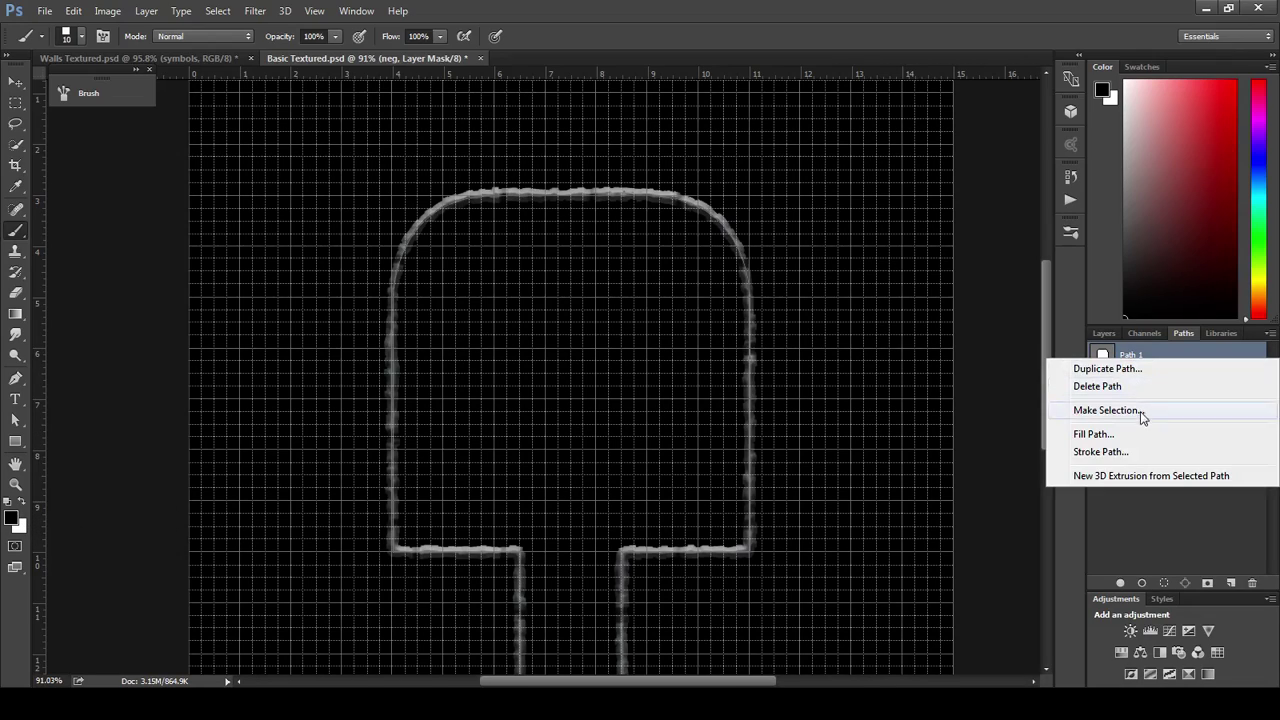
pyautogui.click(1090, 434)
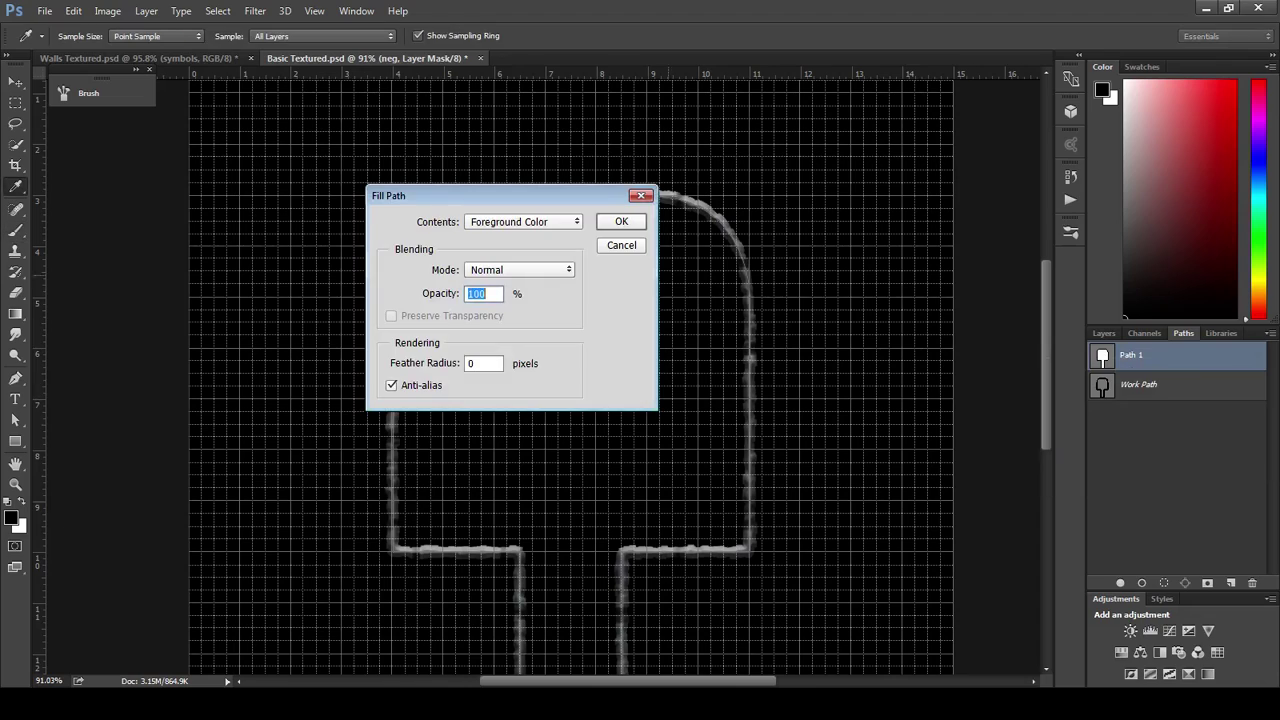
pyautogui.click(637, 217)
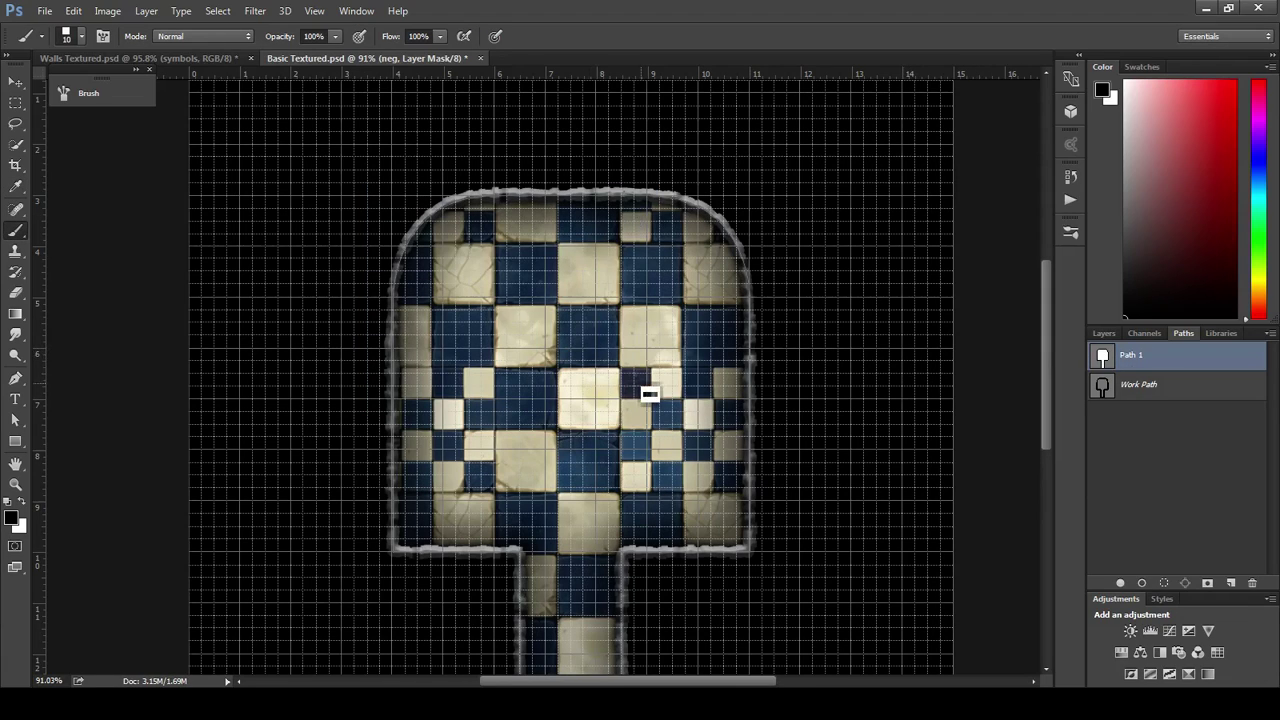
# Hide the grid over the dungeon map and deselect Path 1.
pyautogui.hotkey('ctrl', "'")
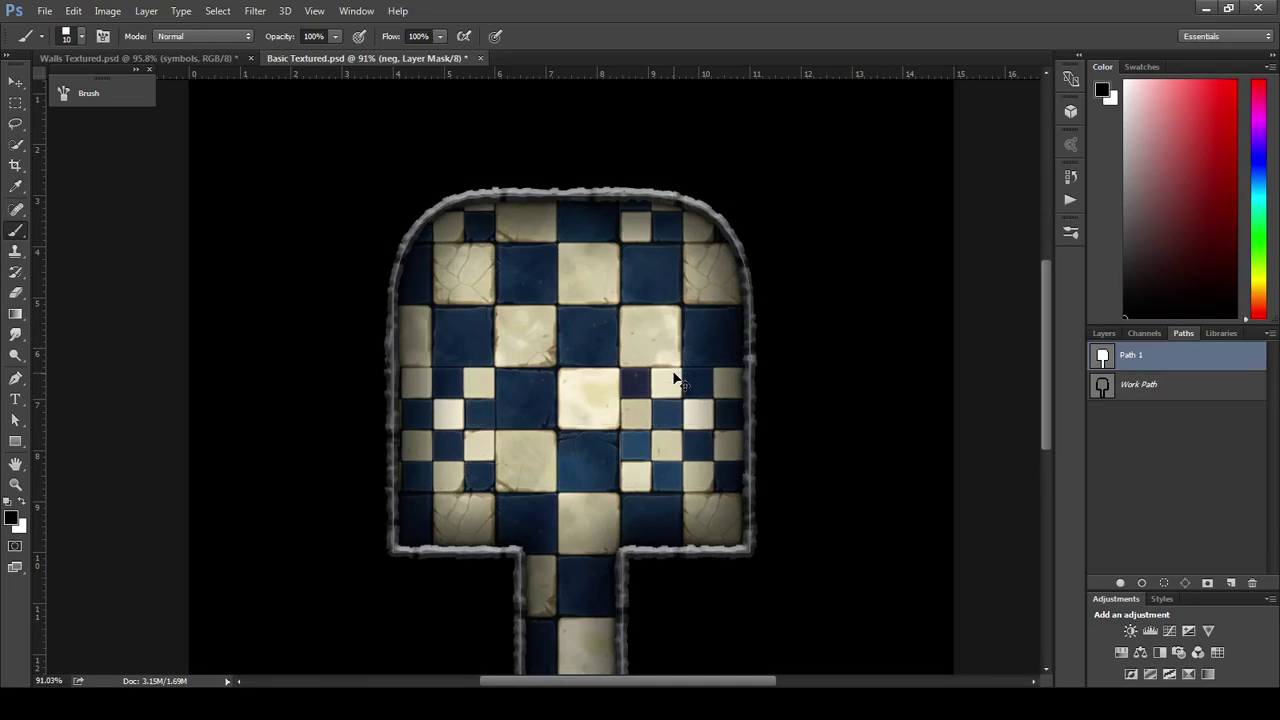
pyautogui.scroll(-1, 880, 443)
pyautogui.scroll(-1, 880, 443)
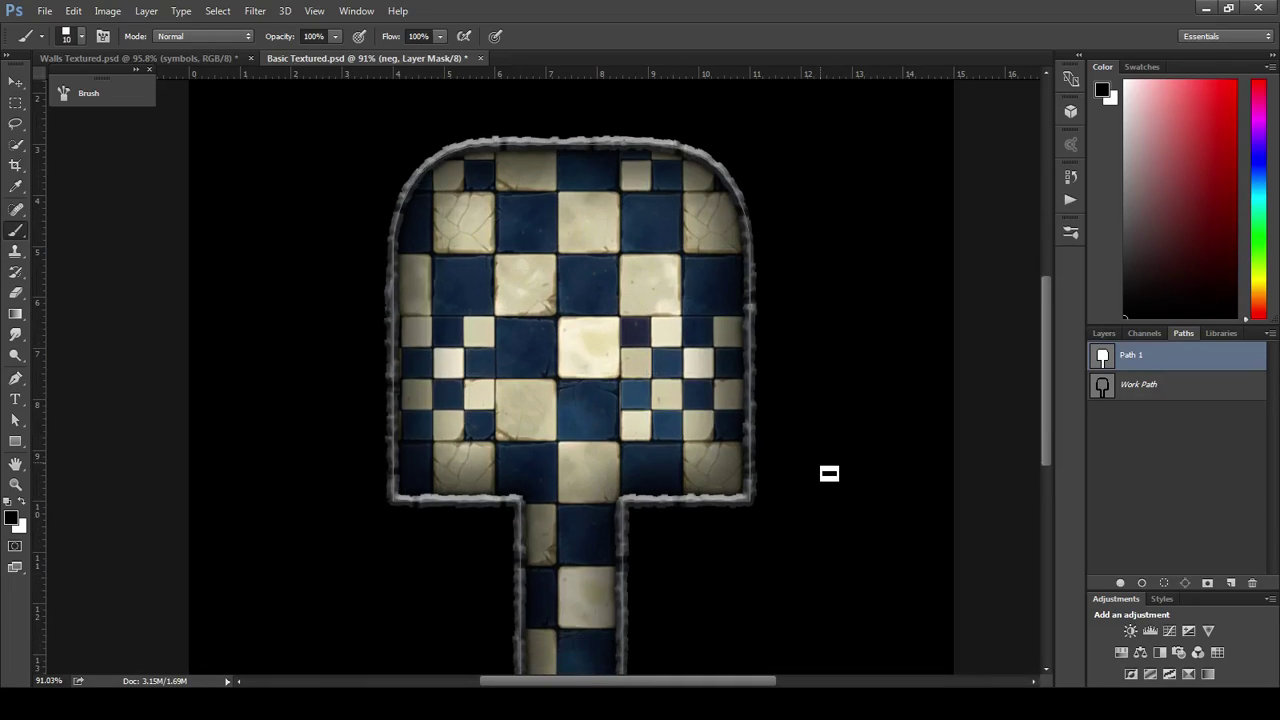
pyautogui.click(1153, 460)
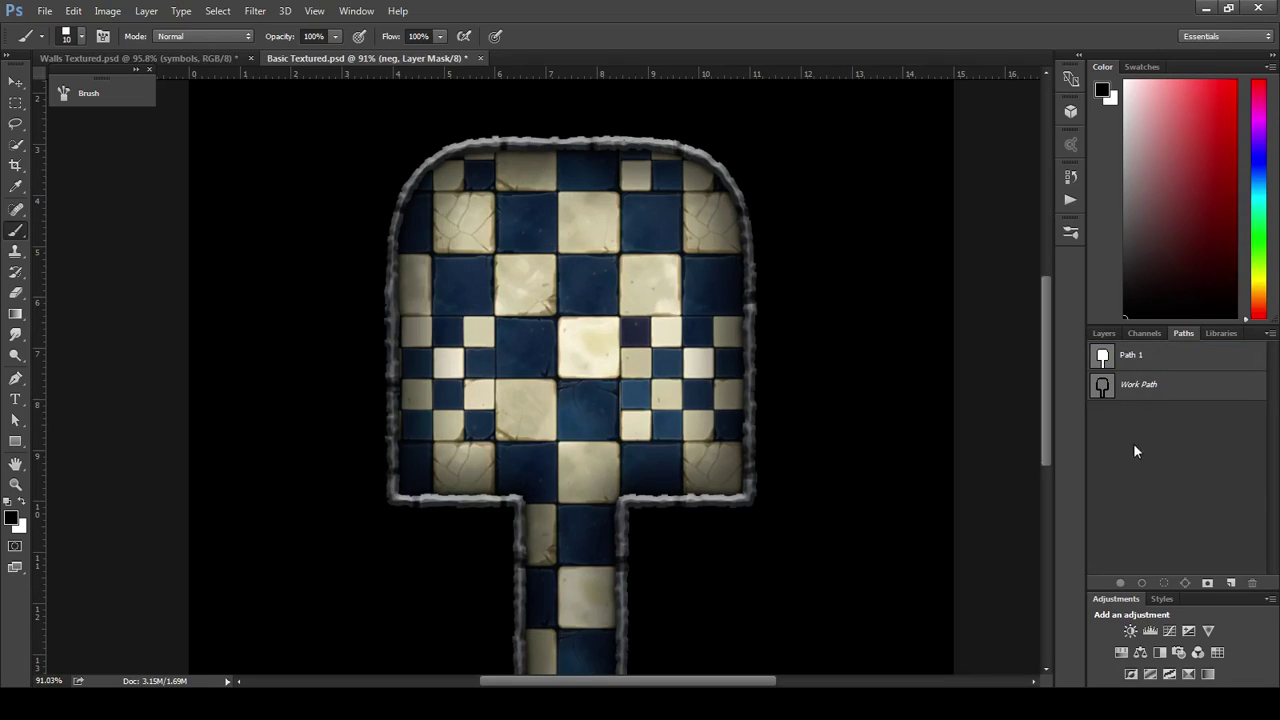
# Set the neg layer's Drop Shadow to 83% opacity, 52% spread and 144 px size.
pyautogui.click(1104, 333)
pyautogui.scroll(-1, 831, 486)
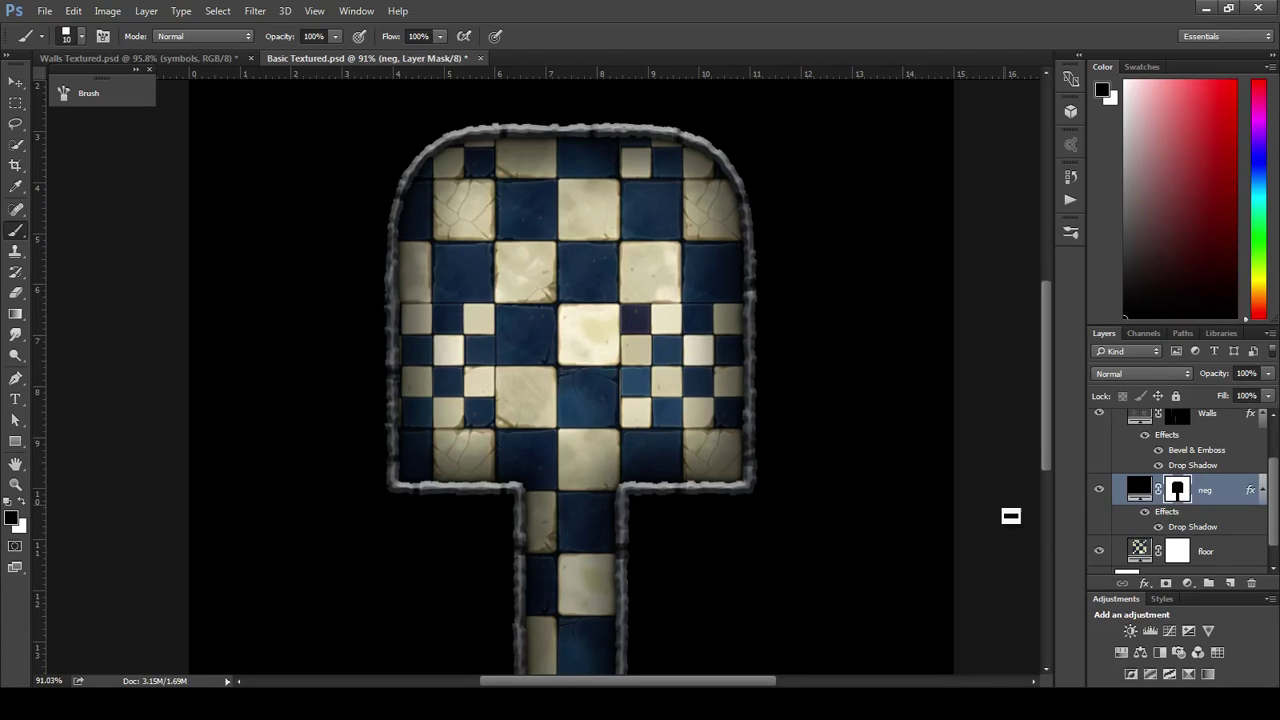
pyautogui.scroll(3, 609, 398)
pyautogui.scroll(-5, 609, 398)
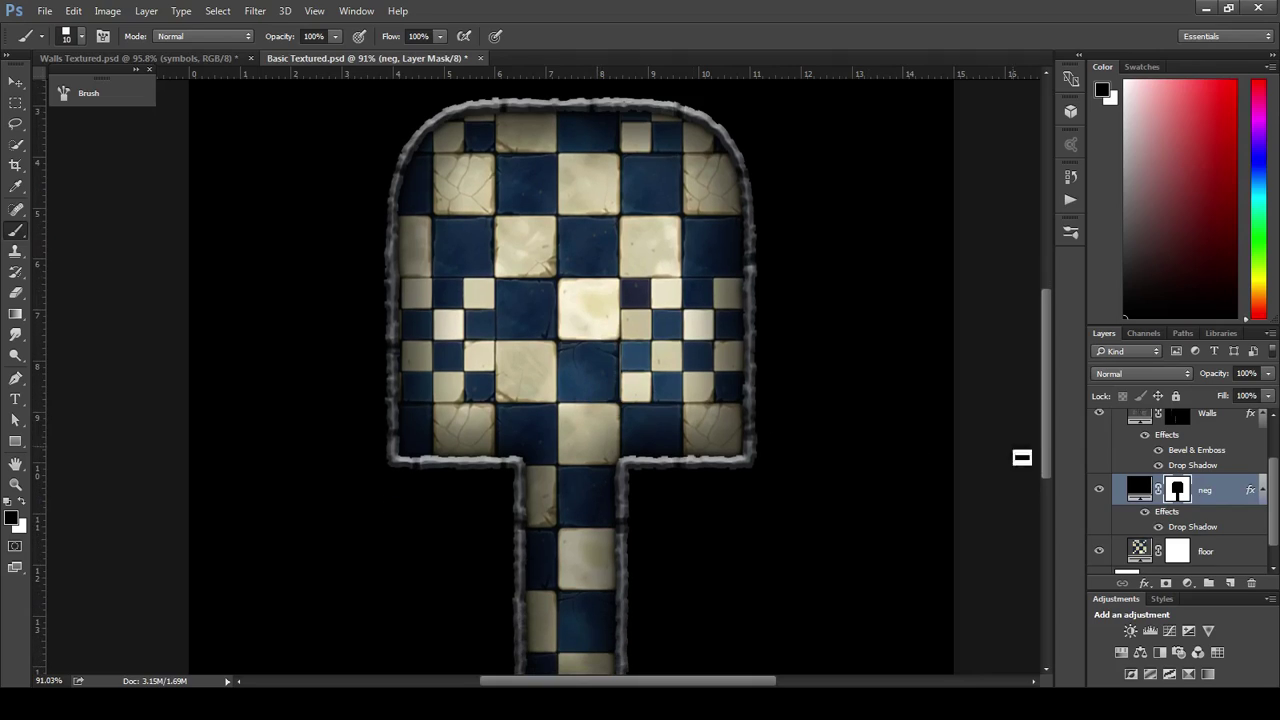
pyautogui.scroll(2, 1212, 513)
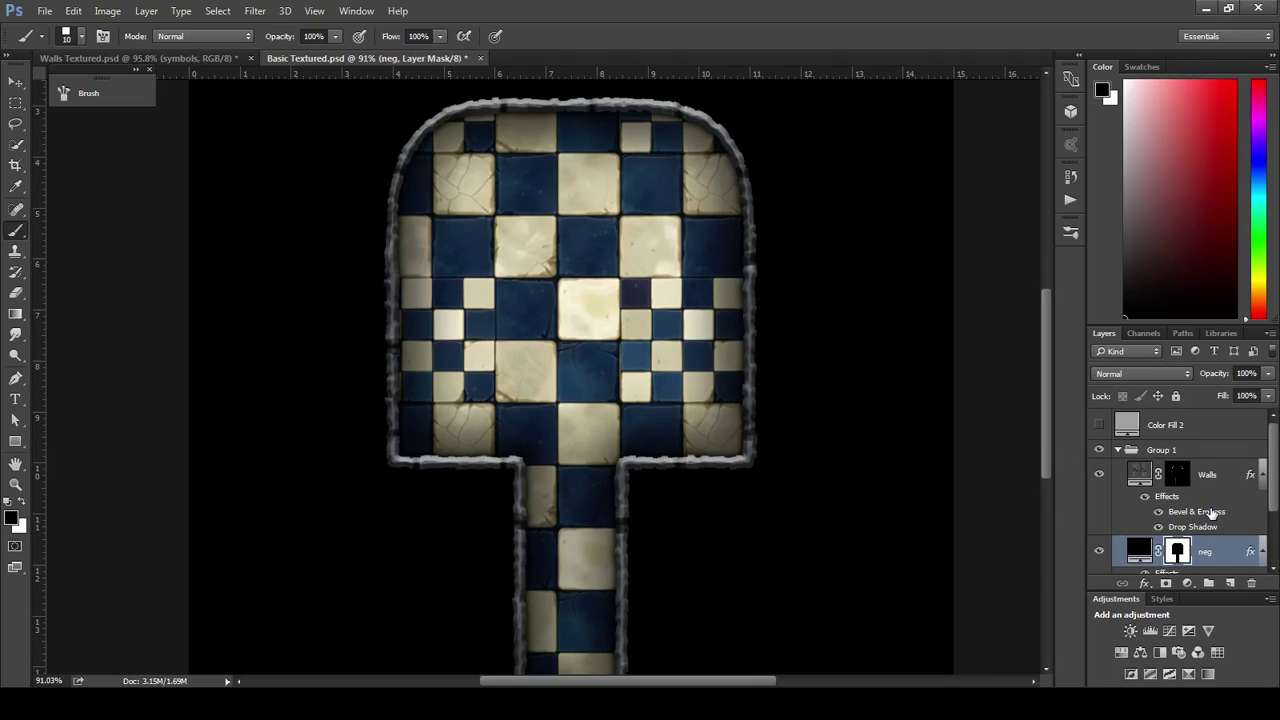
pyautogui.scroll(-2, 1197, 522)
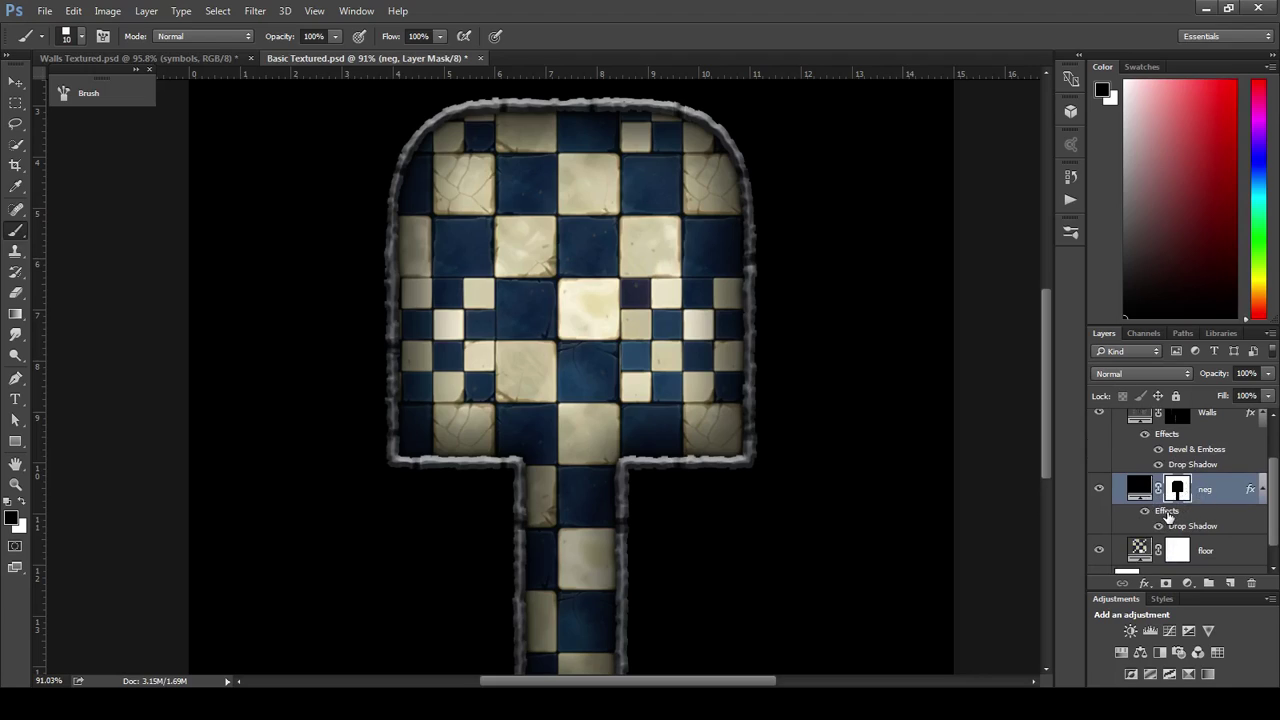
pyautogui.doubleClick(1166, 516)
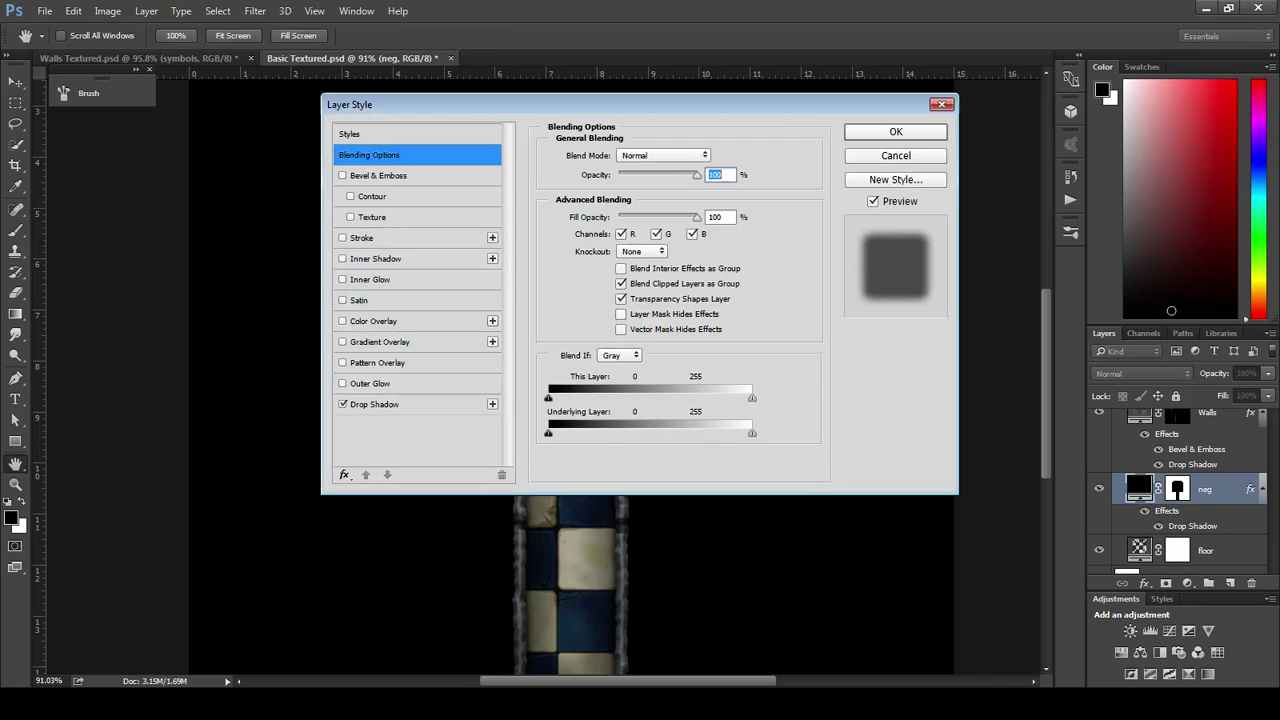
pyautogui.moveTo(450, 104); pyautogui.dragTo(747, 147)
pyautogui.click(606, 477)
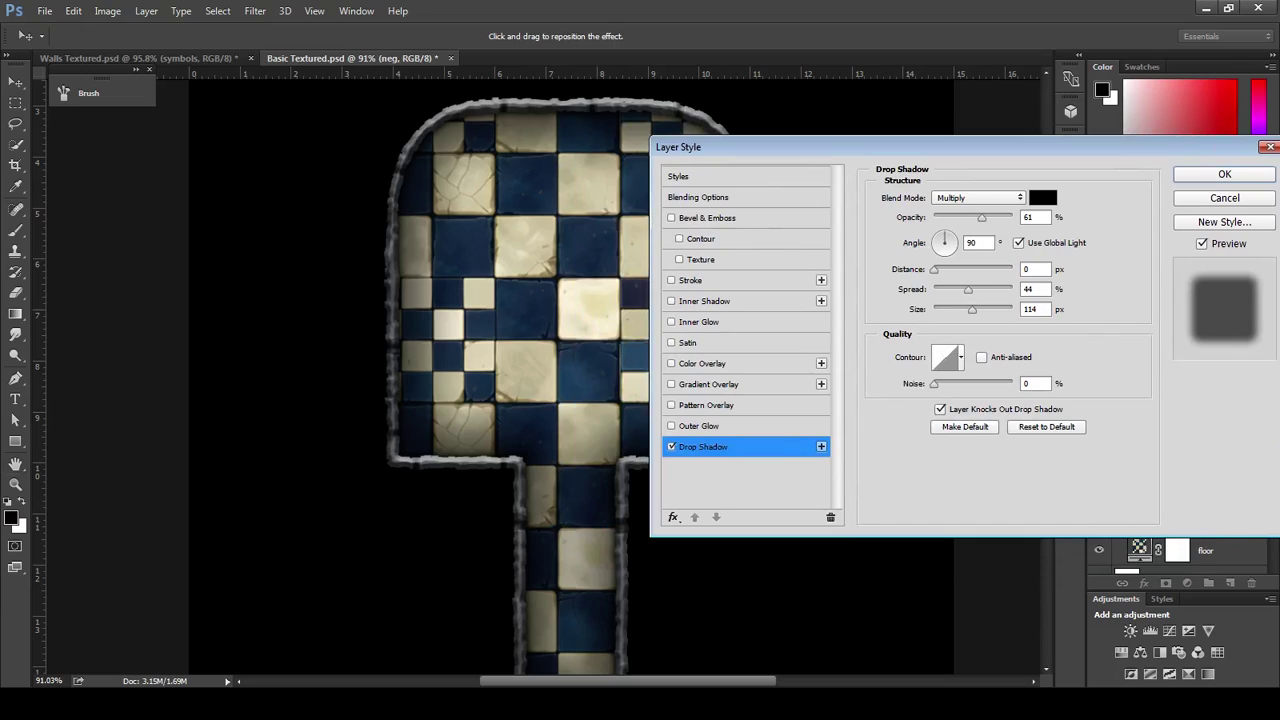
pyautogui.moveTo(981, 217); pyautogui.dragTo(1000, 217)
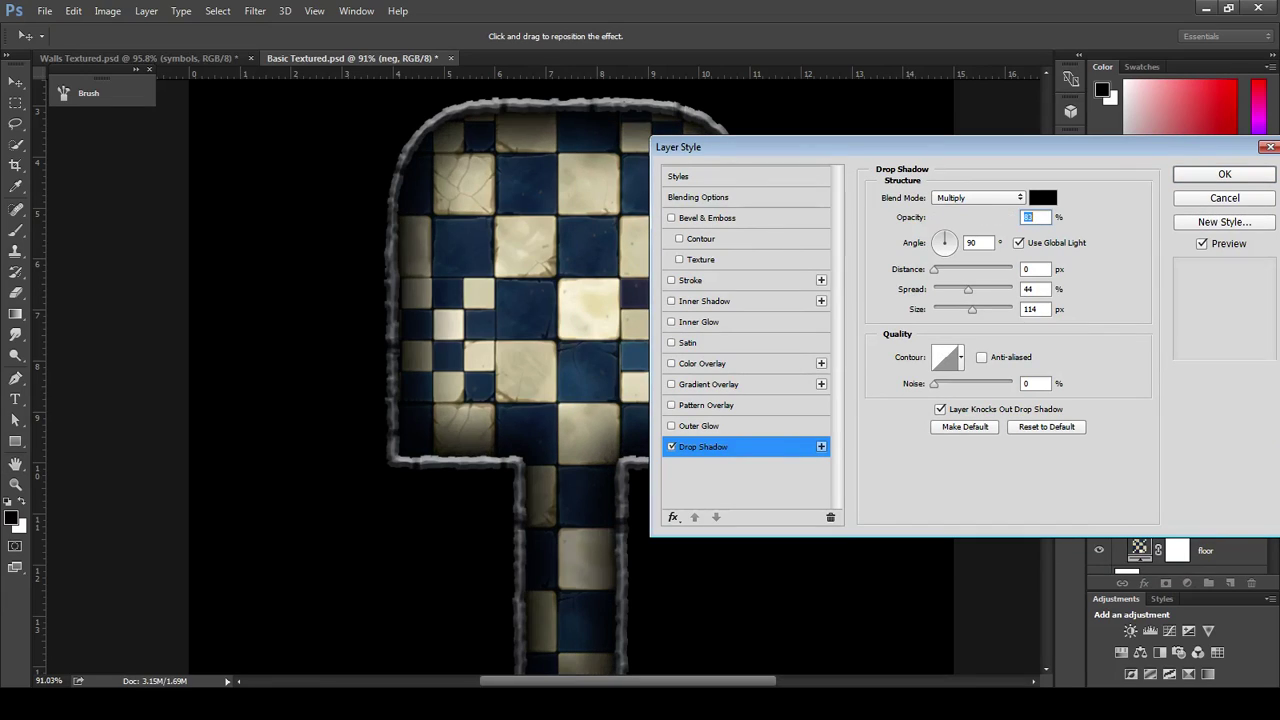
pyautogui.moveTo(972, 309); pyautogui.dragTo(975, 289)
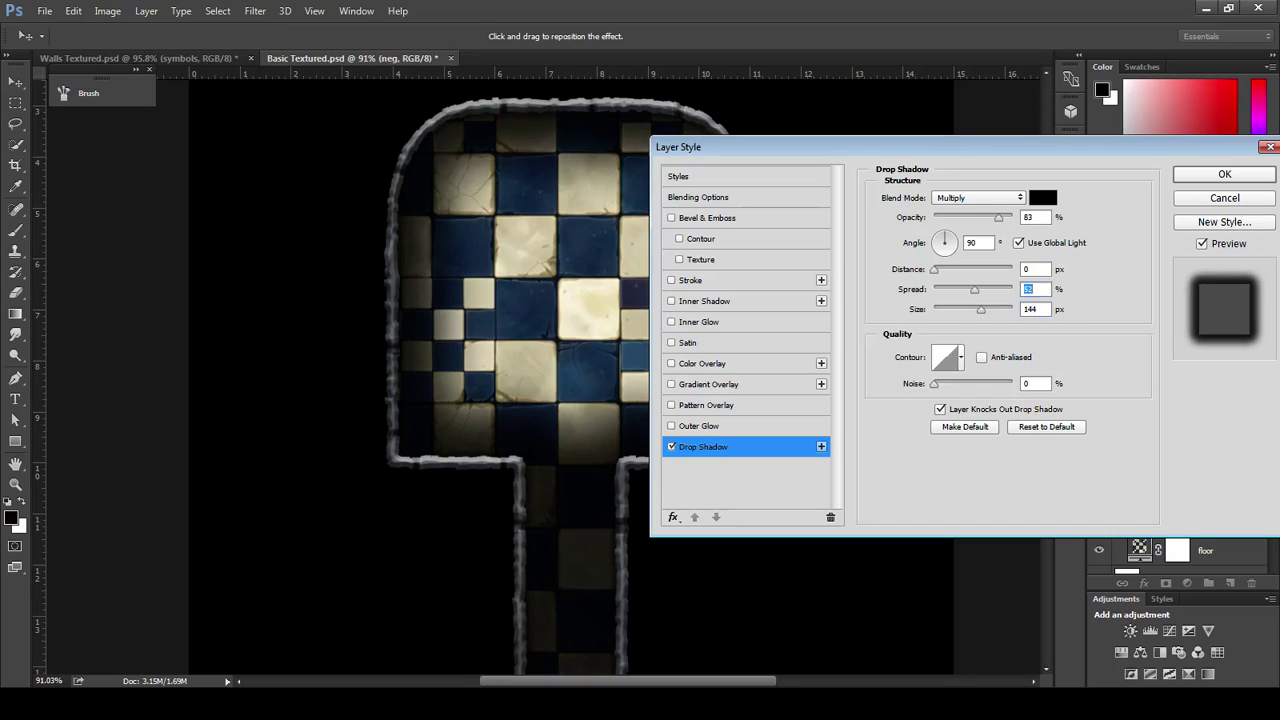
pyautogui.press('Return')
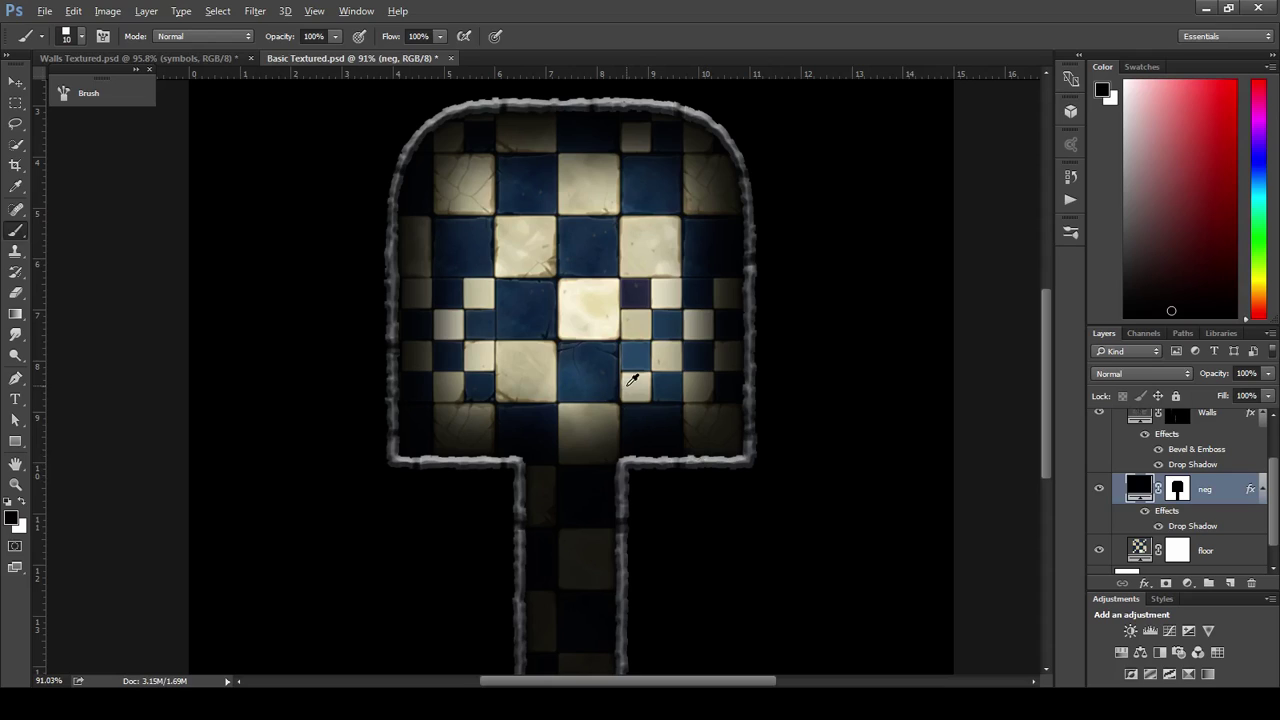
# Show the Walls layer mask on its own and paint black over the wall segment closing the corridor's lower end.
pyautogui.scroll(-2, 632, 380)
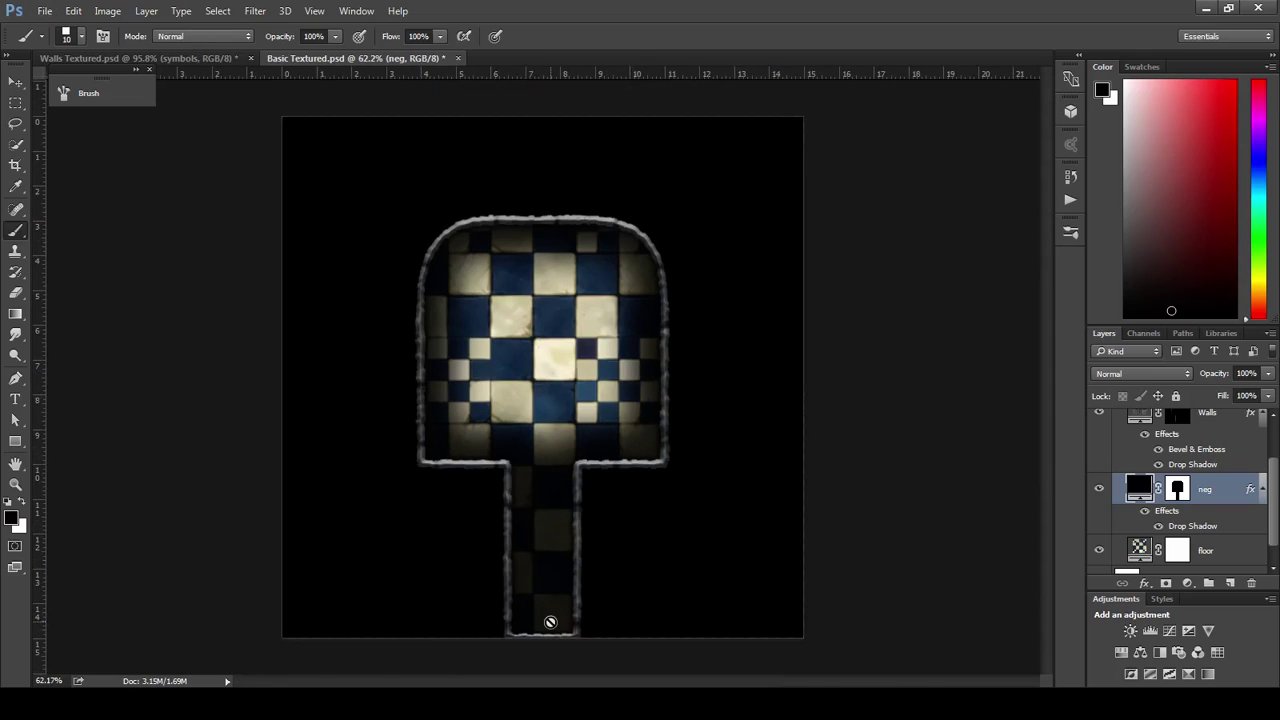
pyautogui.scroll(3, 555, 615)
pyautogui.scroll(-3, 521, 500)
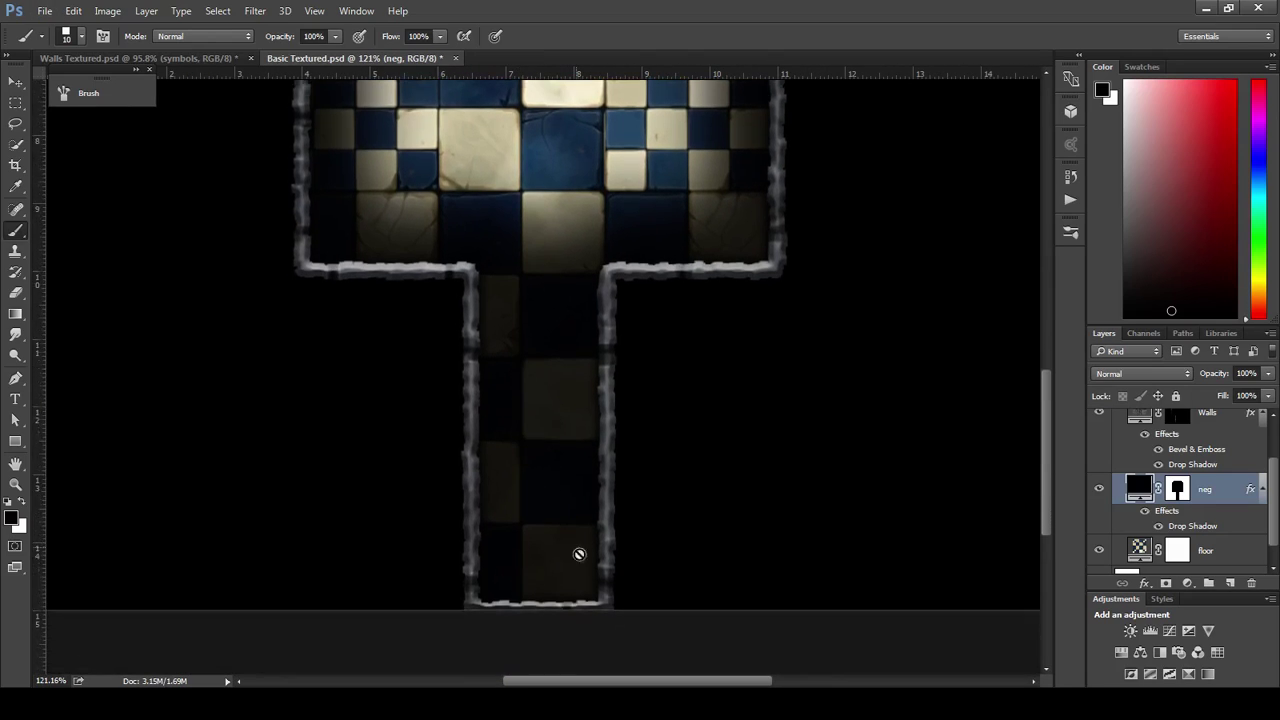
pyautogui.scroll(-3, 579, 554)
pyautogui.scroll(4, 514, 471)
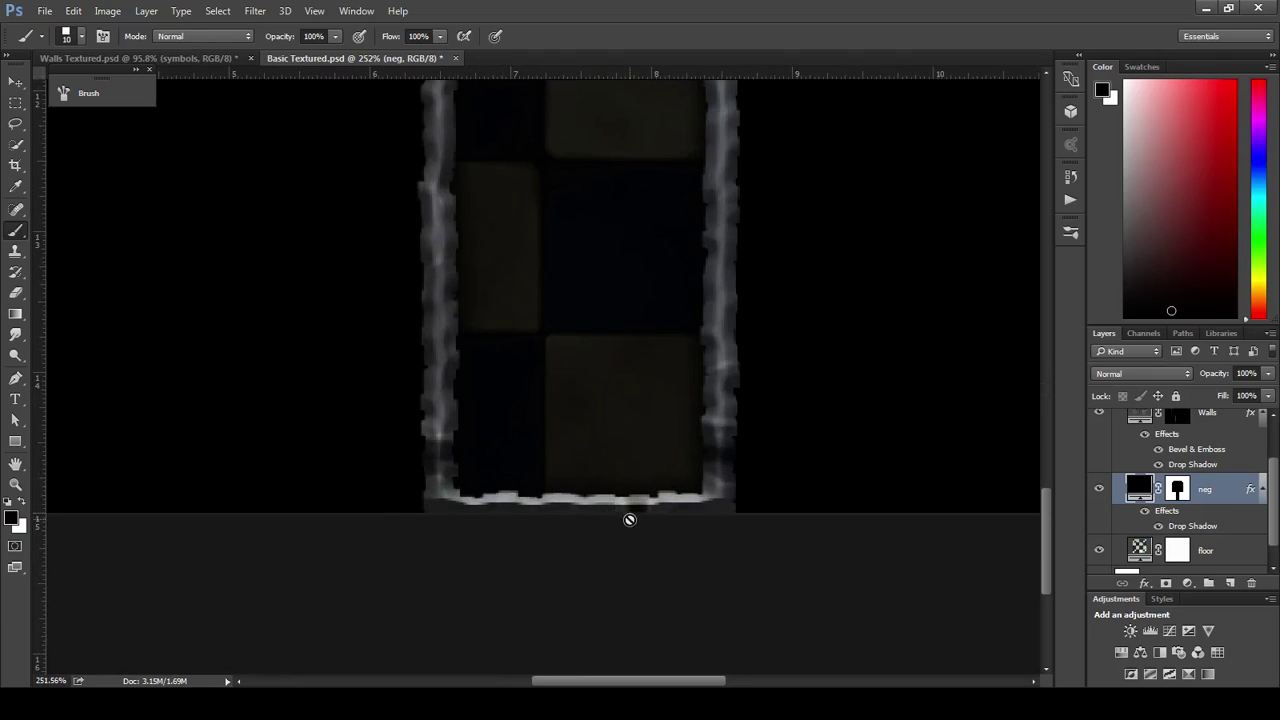
pyautogui.scroll(2, 1187, 535)
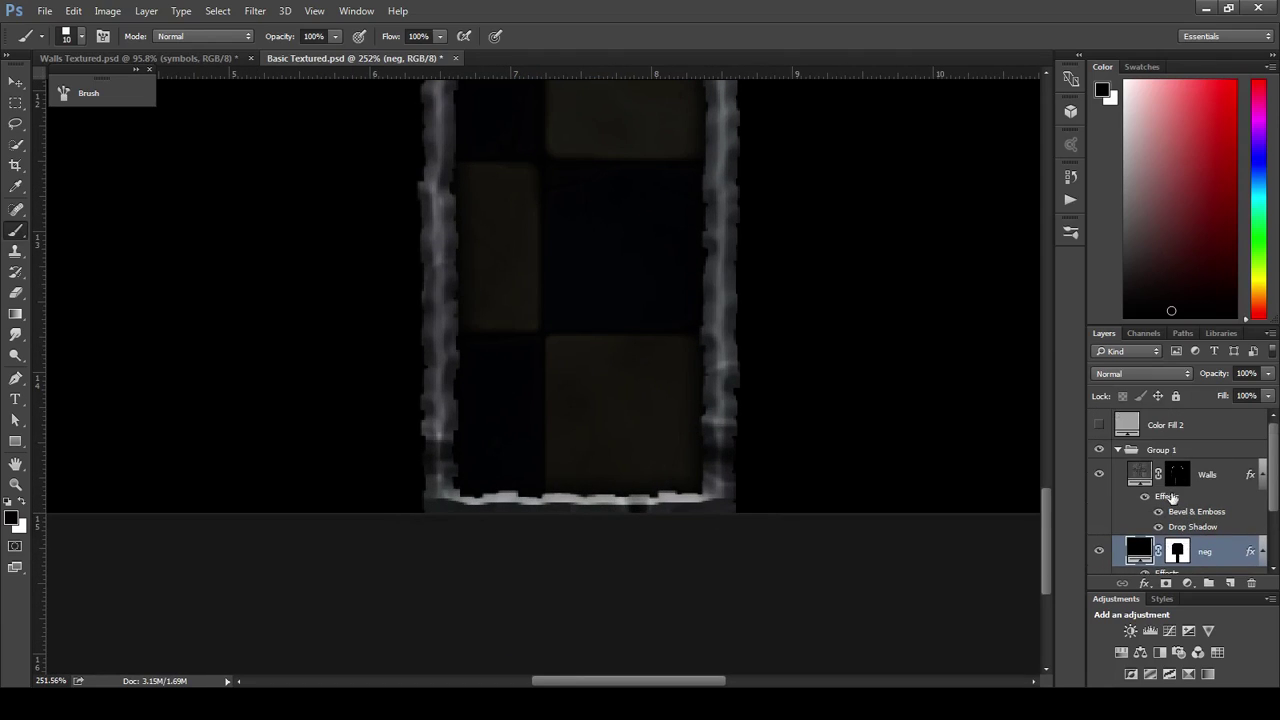
pyautogui.click(1180, 476)
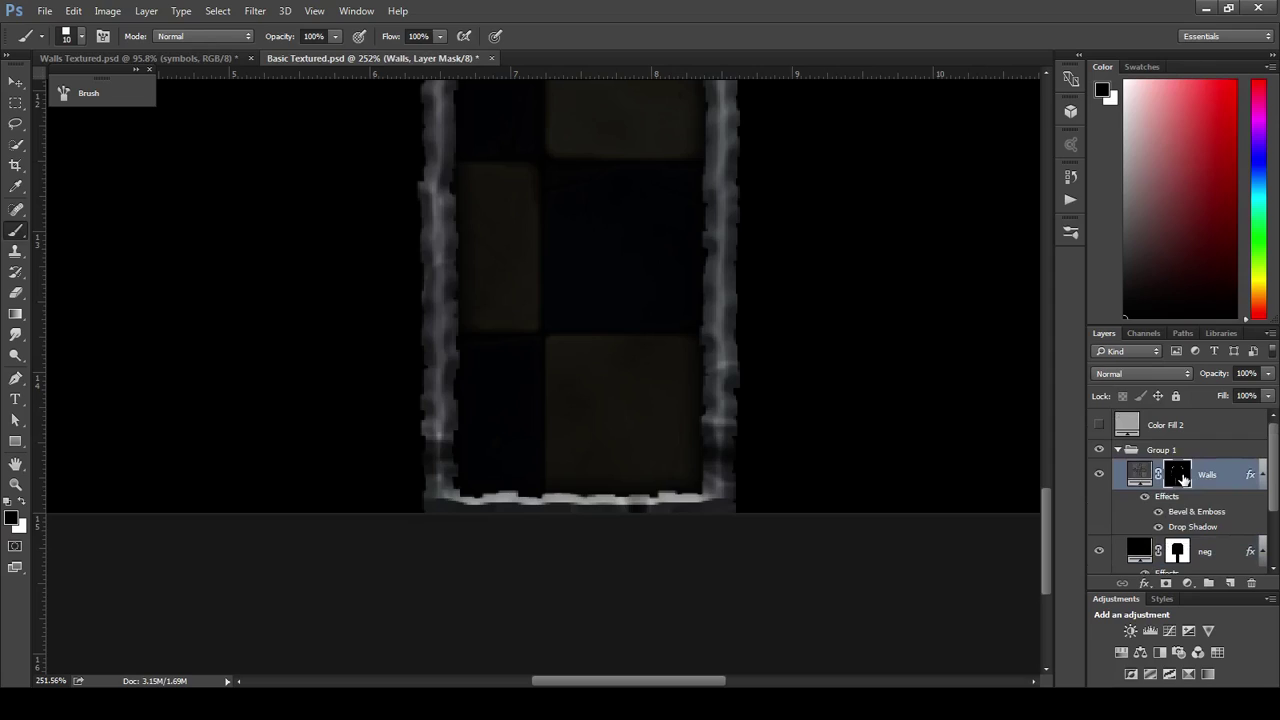
pyautogui.keyDown('alt'); pyautogui.click(1180, 476); pyautogui.keyUp('alt')
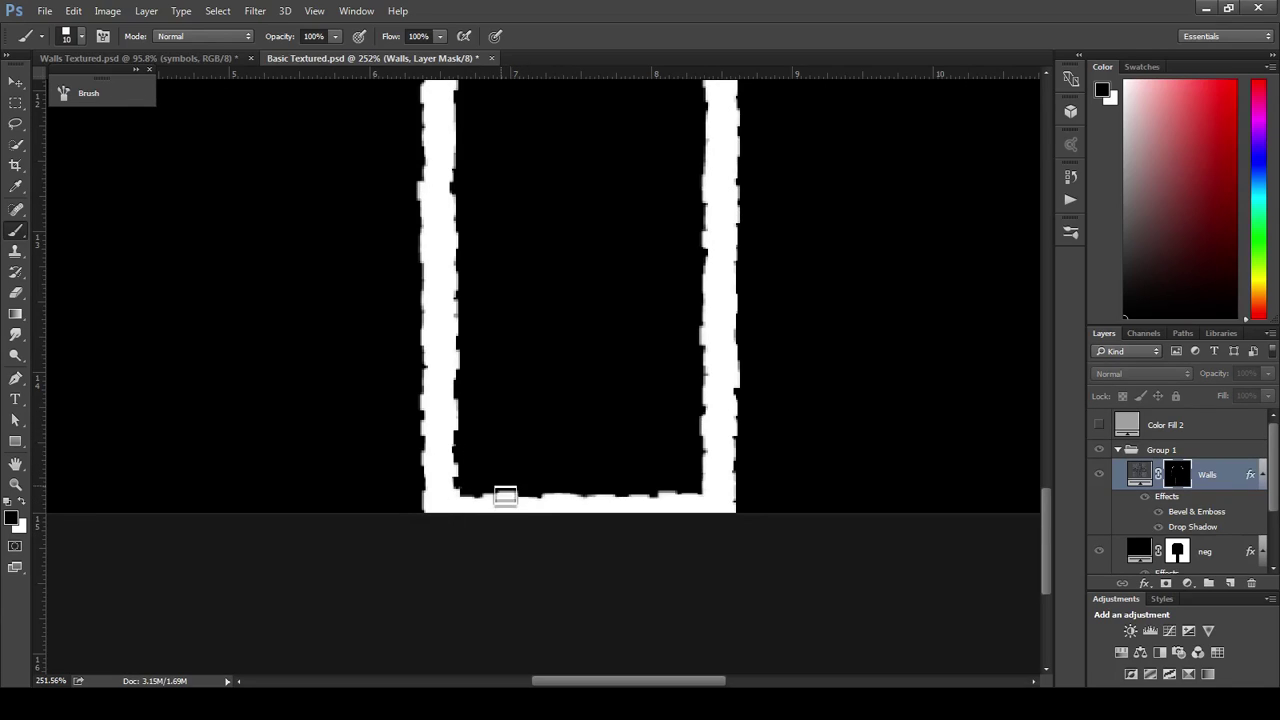
pyautogui.moveTo(506, 510)
pyautogui.mouseDown()
pyautogui.moveTo(477, 502)
pyautogui.moveTo(468, 517)
pyautogui.moveTo(474, 505)
pyautogui.moveTo(491, 514)
pyautogui.moveTo(507, 502)
pyautogui.moveTo(519, 532)
pyautogui.moveTo(520, 490)
pyautogui.moveTo(508, 494)
pyautogui.moveTo(532, 530)
pyautogui.moveTo(544, 535)
pyautogui.moveTo(561, 491)
pyautogui.moveTo(581, 529)
pyautogui.moveTo(608, 489)
pyautogui.moveTo(615, 543)
pyautogui.moveTo(598, 530)
pyautogui.moveTo(611, 504)
pyautogui.moveTo(646, 533)
pyautogui.moveTo(674, 514)
pyautogui.mouseUp()
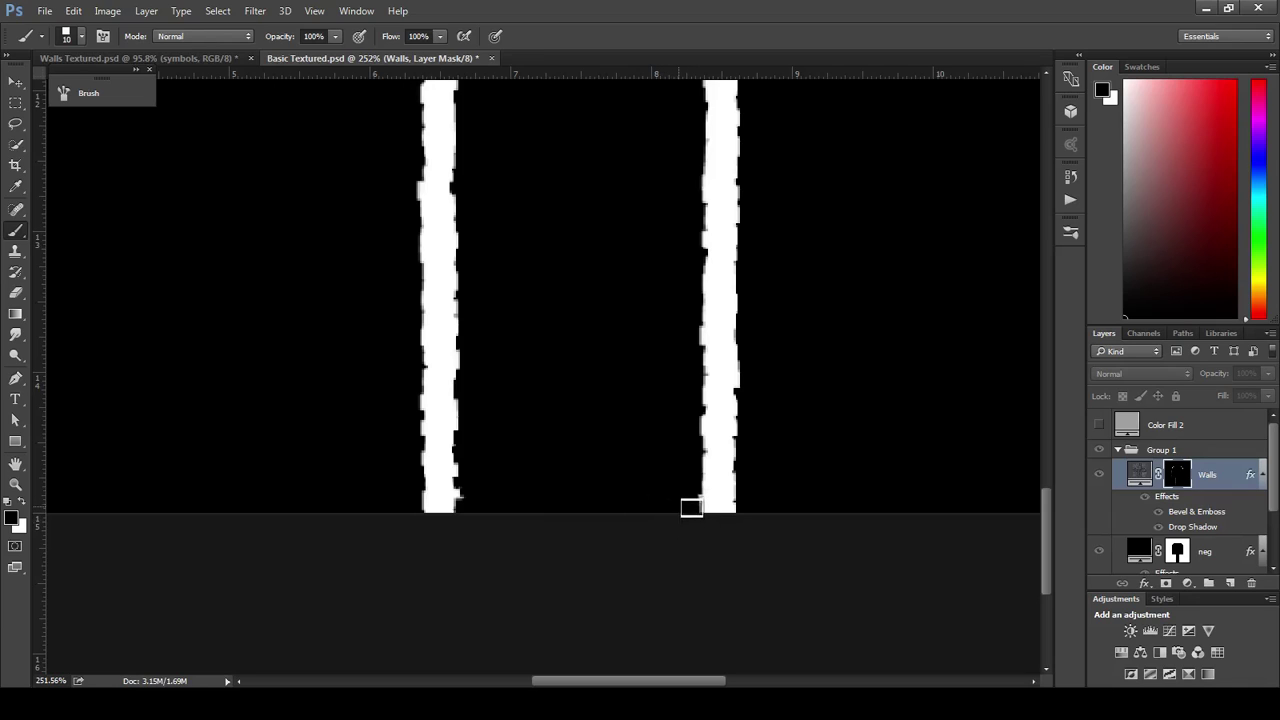
# Return from the mask-only view to the full map with the Walls layer's content active instead of its mask.
pyautogui.scroll(-10, 559, 456)
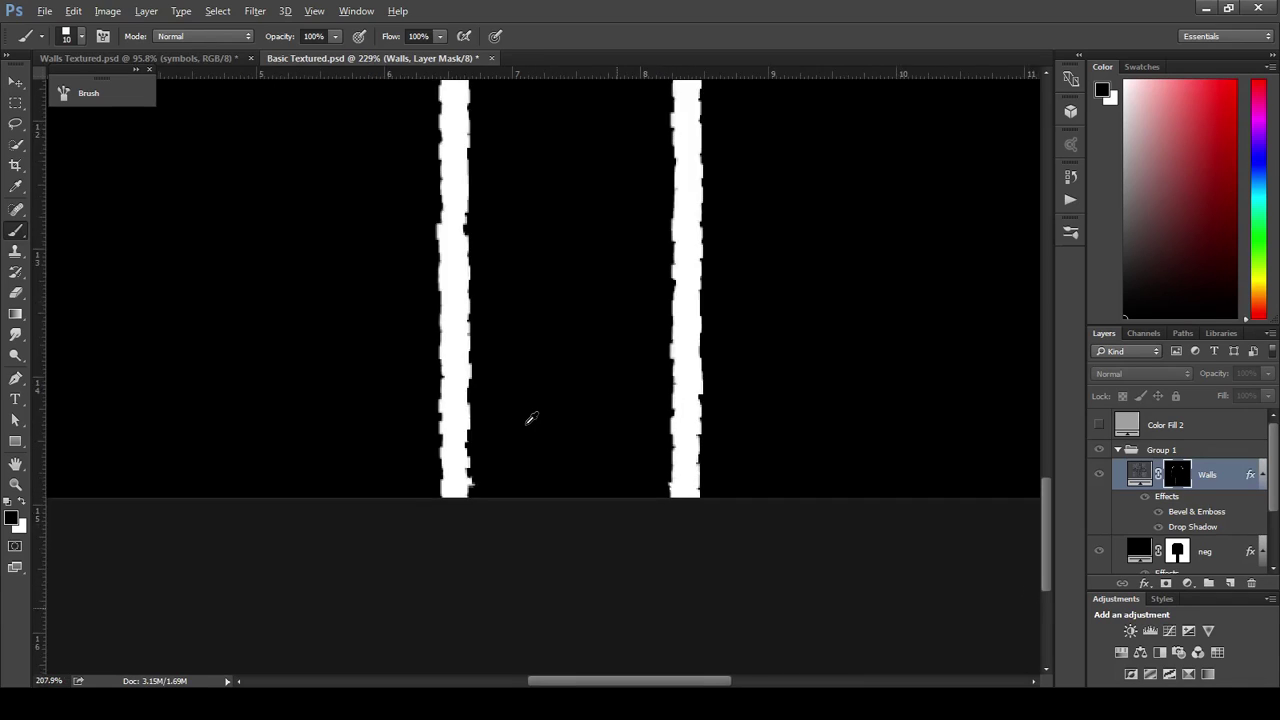
pyautogui.scroll(5, 735, 375)
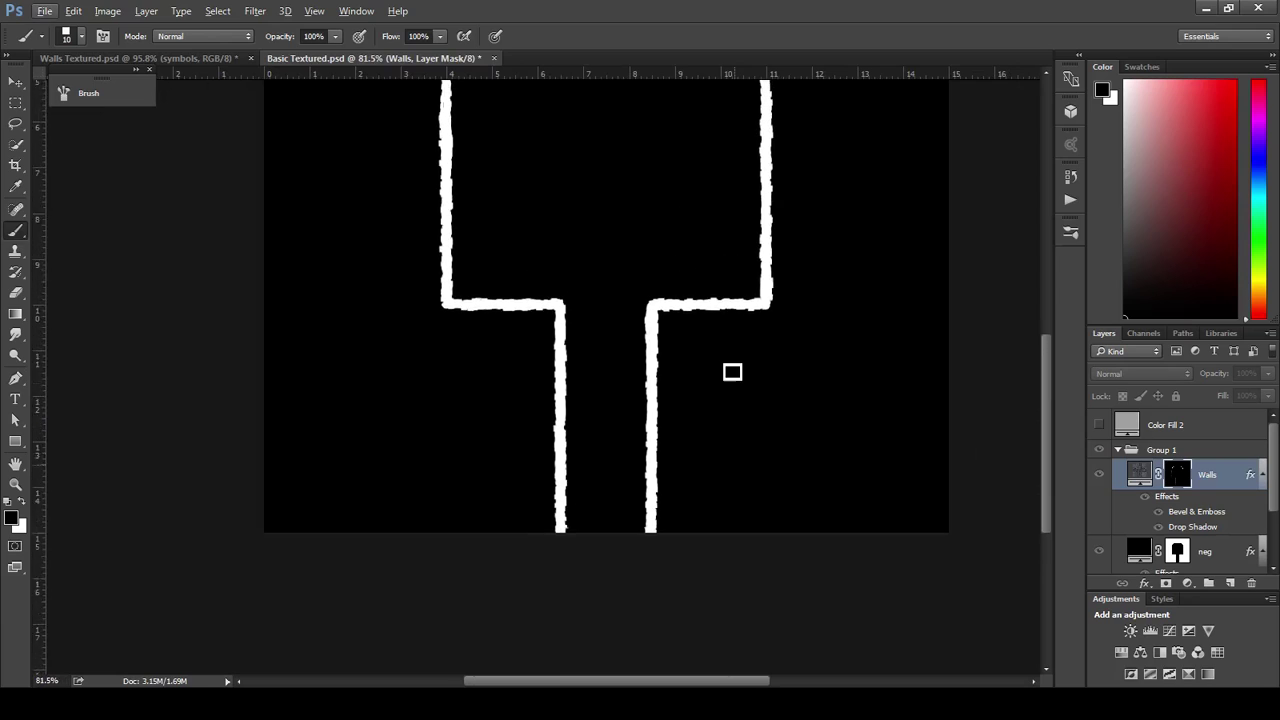
pyautogui.click(1140, 476)
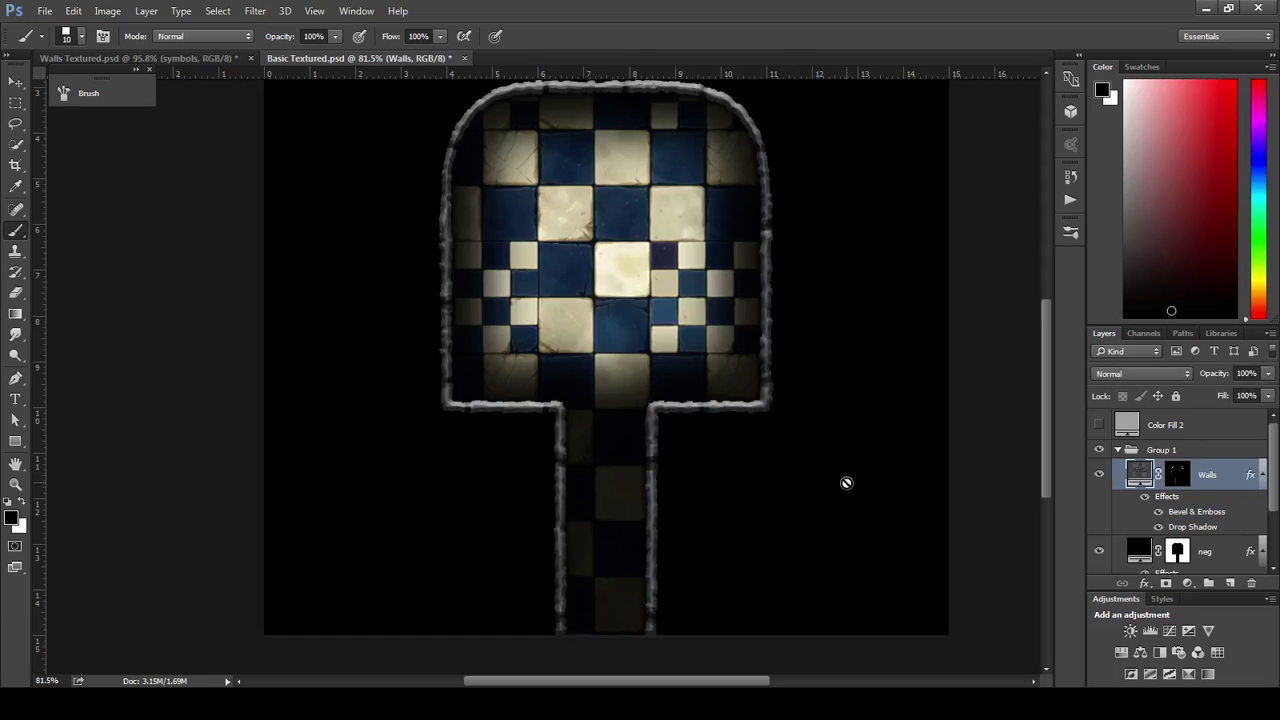
pyautogui.scroll(-2, 848, 490)
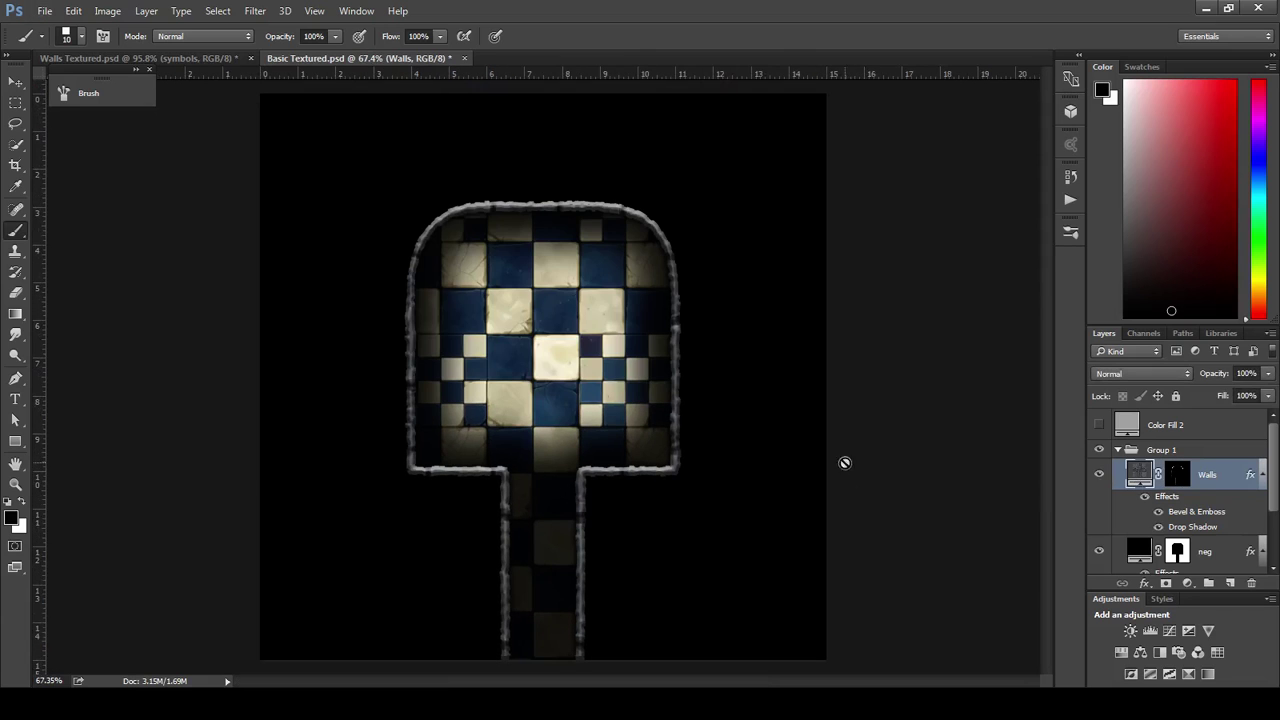